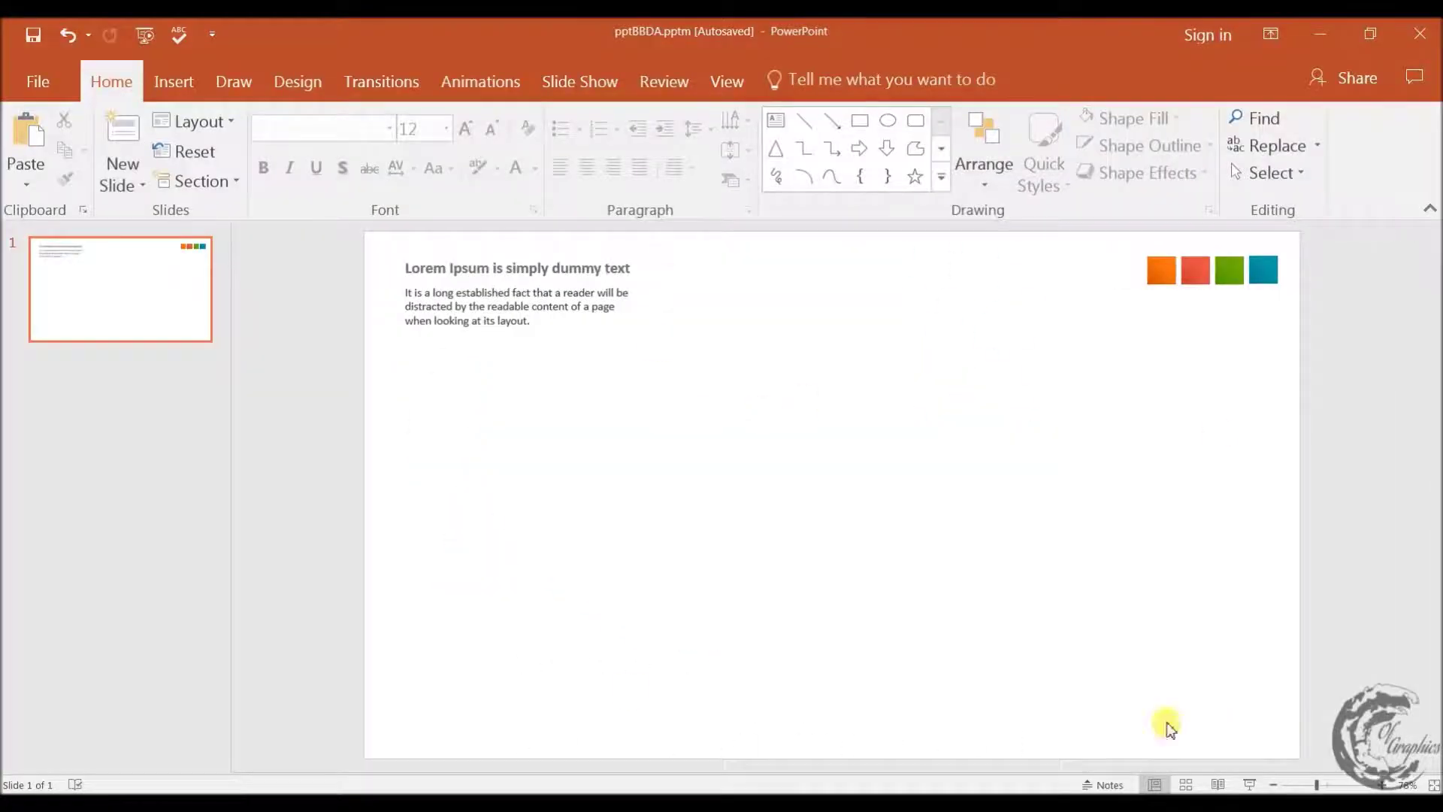
- Draw a blue rounded rectangle on the left and round its corners into a tall pill
{"action": "left_click", "coordinate": [174, 81]}
{"action": "left_click", "coordinate": [351, 164]}
{"action": "left_click", "coordinate": [483, 235]}
{"action": "left_click_drag", "start_coordinate": [545, 418], "coordinate": [707, 703]}
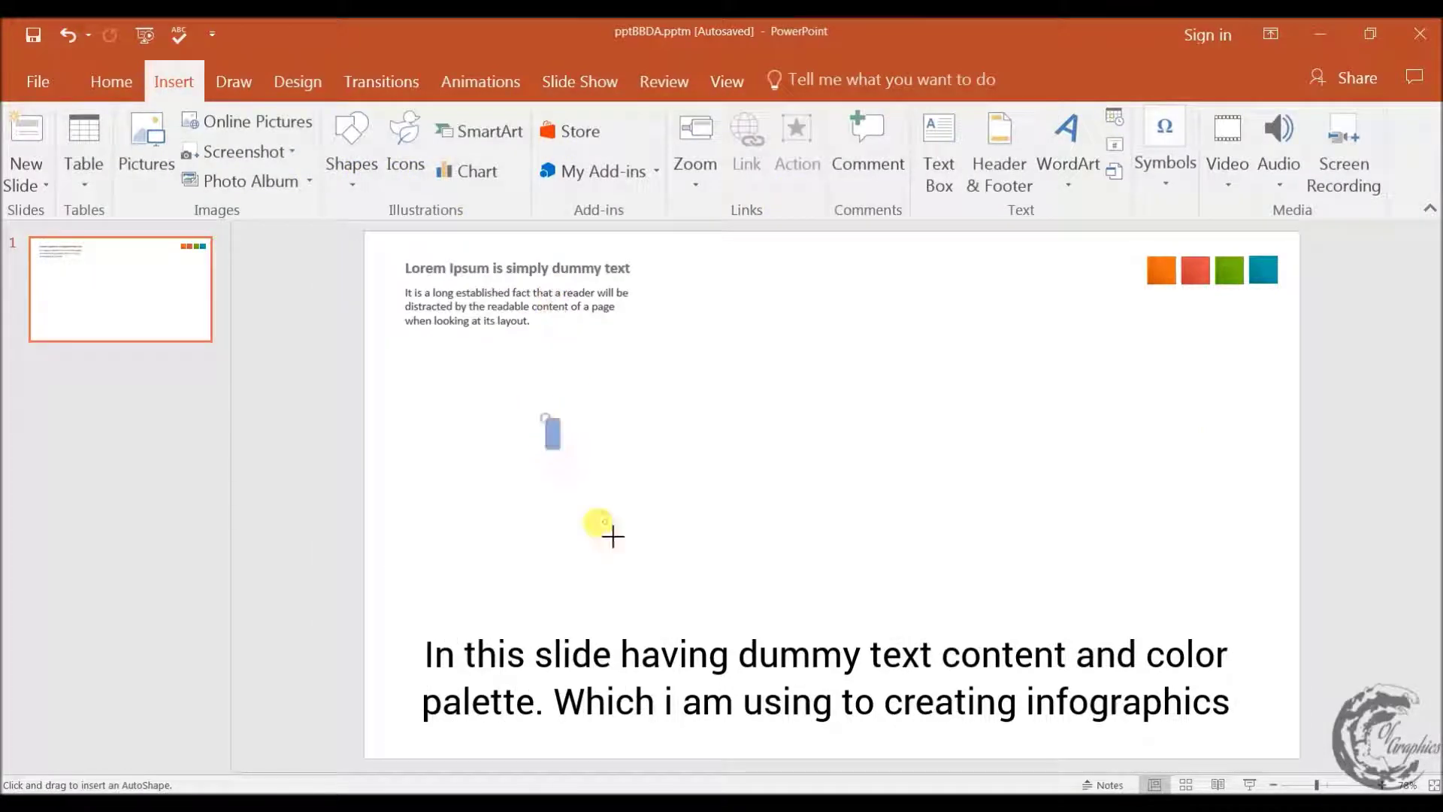
{"action": "left_click_drag", "start_coordinate": [646, 528], "coordinate": [562, 538]}
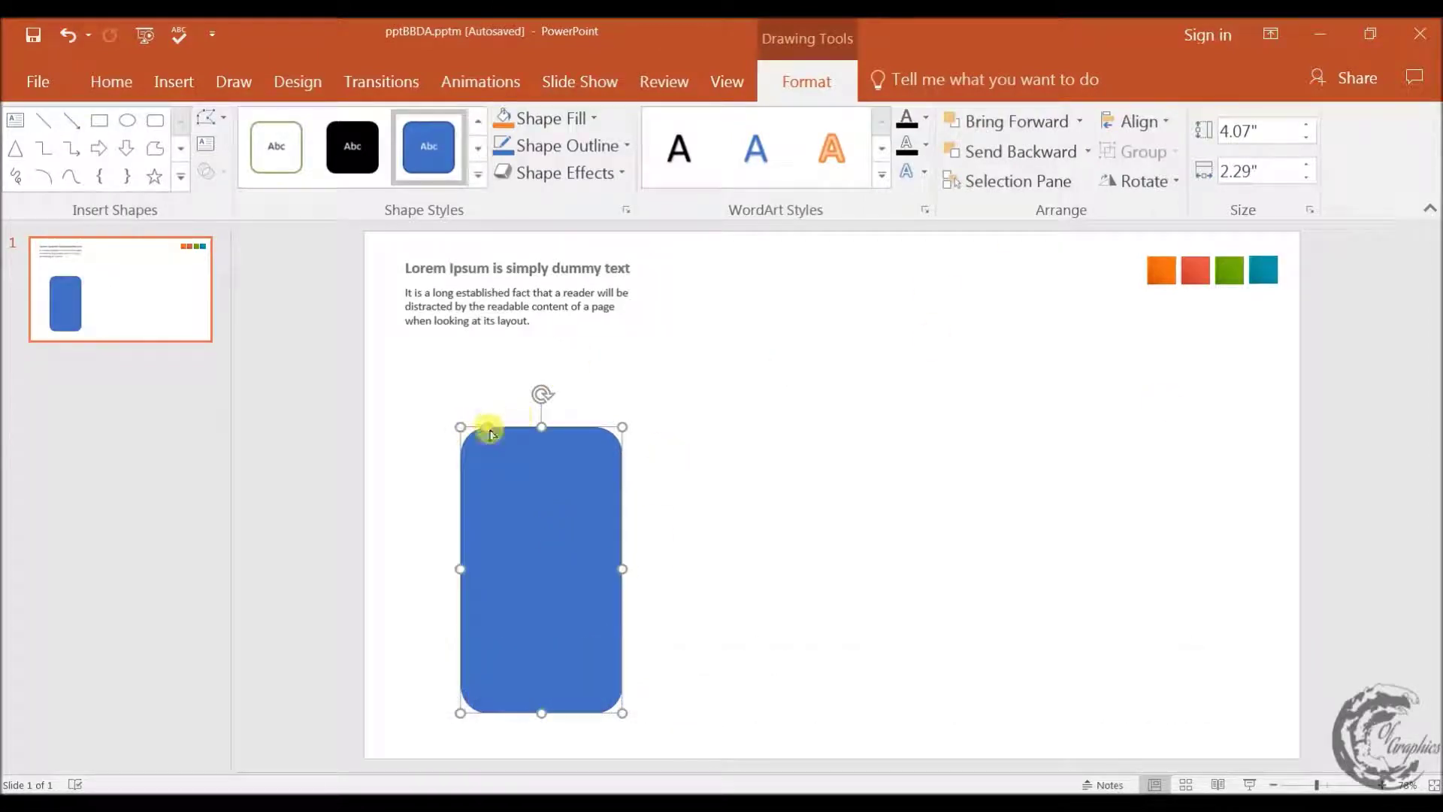
{"action": "left_click_drag", "start_coordinate": [497, 430], "coordinate": [543, 427]}
{"action": "left_click_drag", "start_coordinate": [543, 712], "coordinate": [544, 747]}
{"action": "left_click_drag", "start_coordinate": [546, 602], "coordinate": [544, 573]}
{"action": "left_click_drag", "start_coordinate": [545, 722], "coordinate": [541, 747]}
{"action": "left_click_drag", "start_coordinate": [546, 609], "coordinate": [522, 606]}
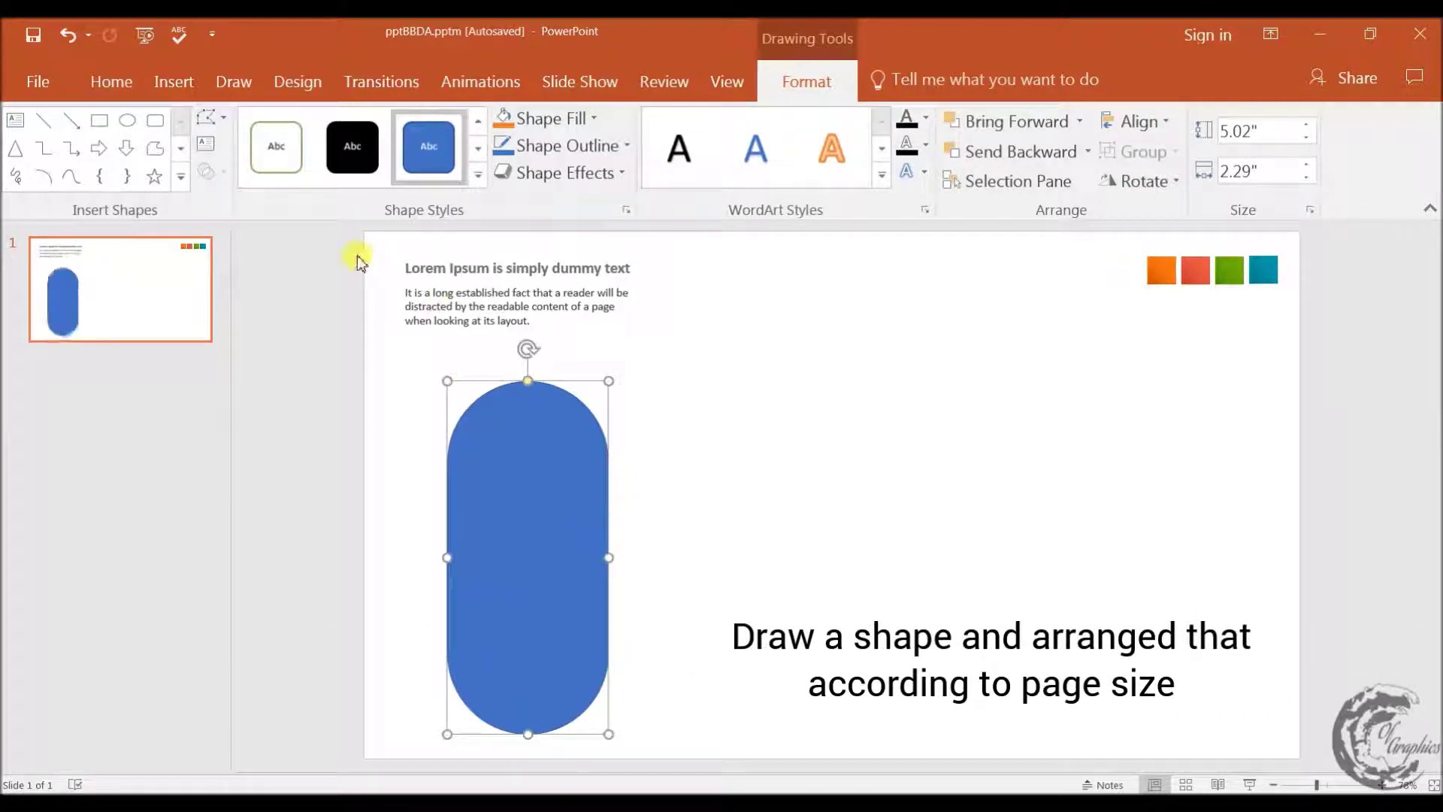
- Size the pill to 2.3" wide and 4.8" high
{"action": "triple_click", "coordinate": [1253, 168]}
{"action": "type", "text": "2.3"}
{"action": "key", "text": "Return"}
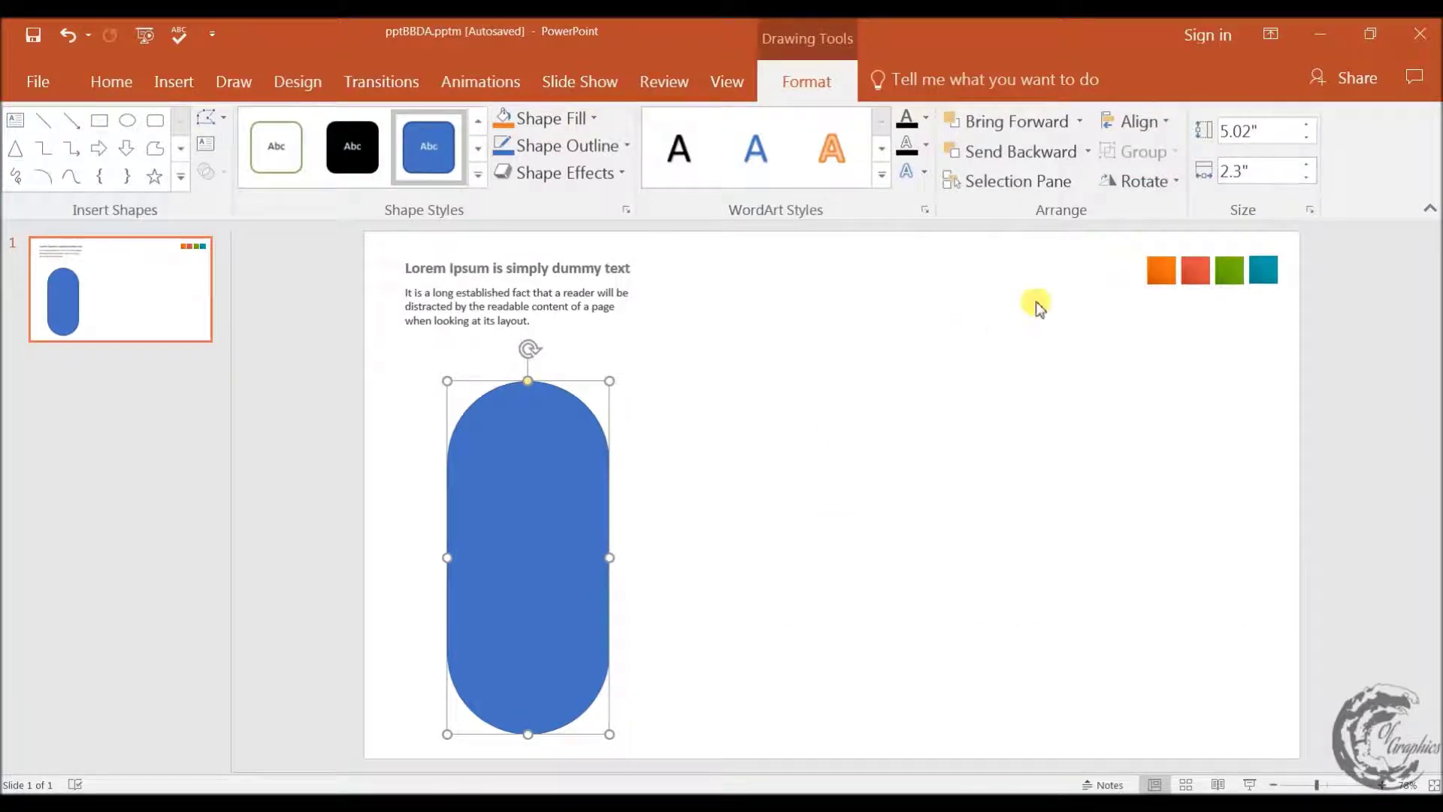
{"action": "type", "text": "5"}
{"action": "key", "text": "Return"}
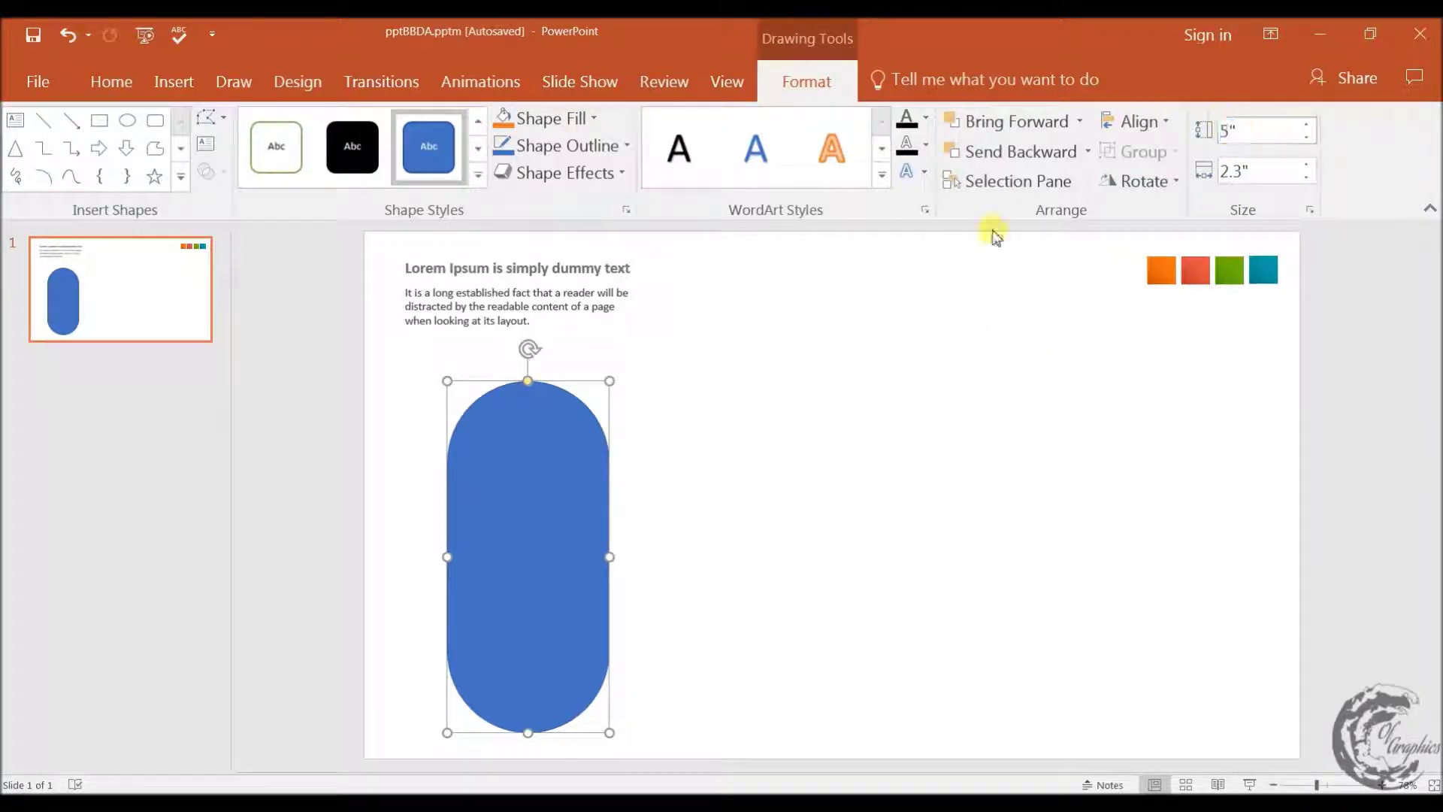
{"action": "left_click", "coordinate": [1257, 128]}
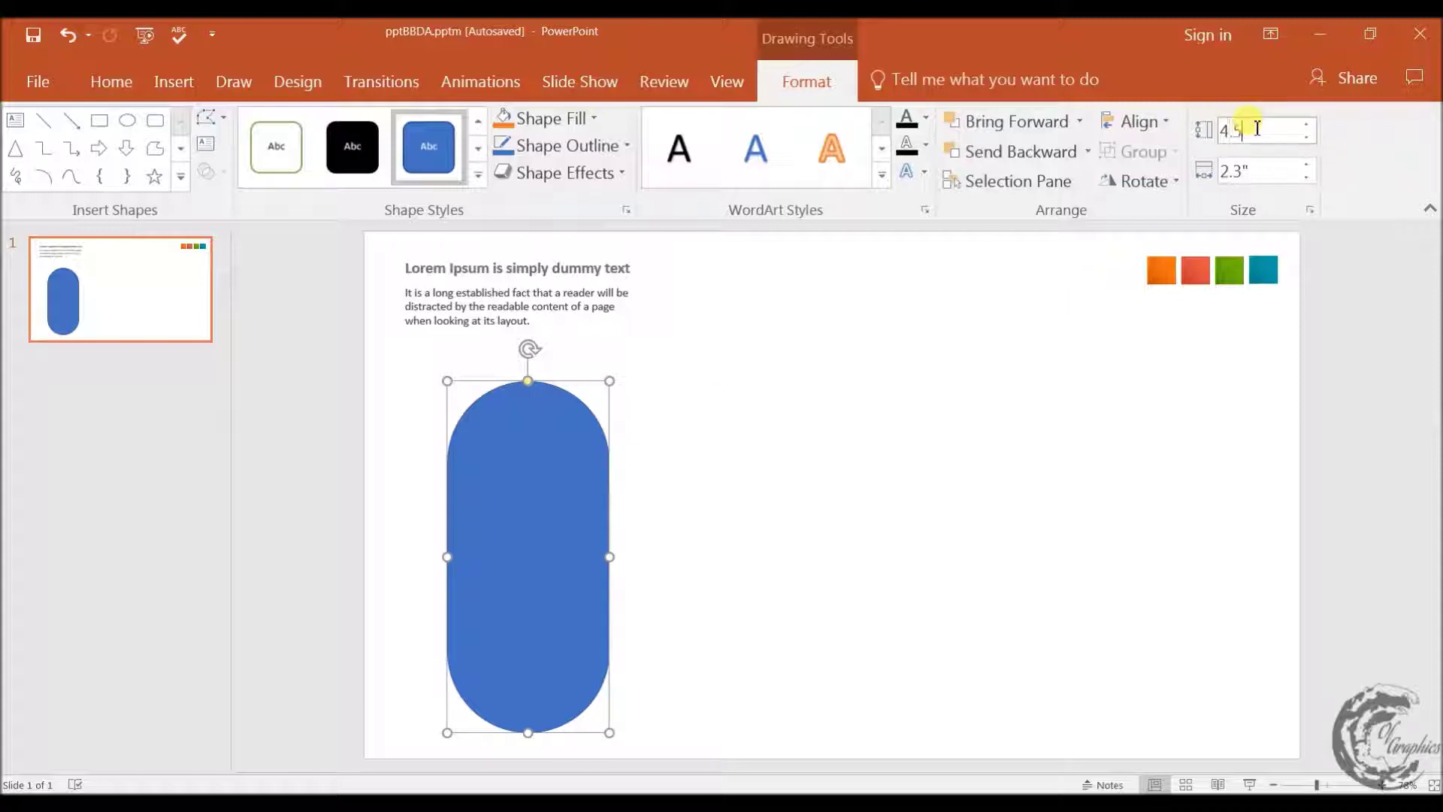
{"action": "key", "text": "Return"}
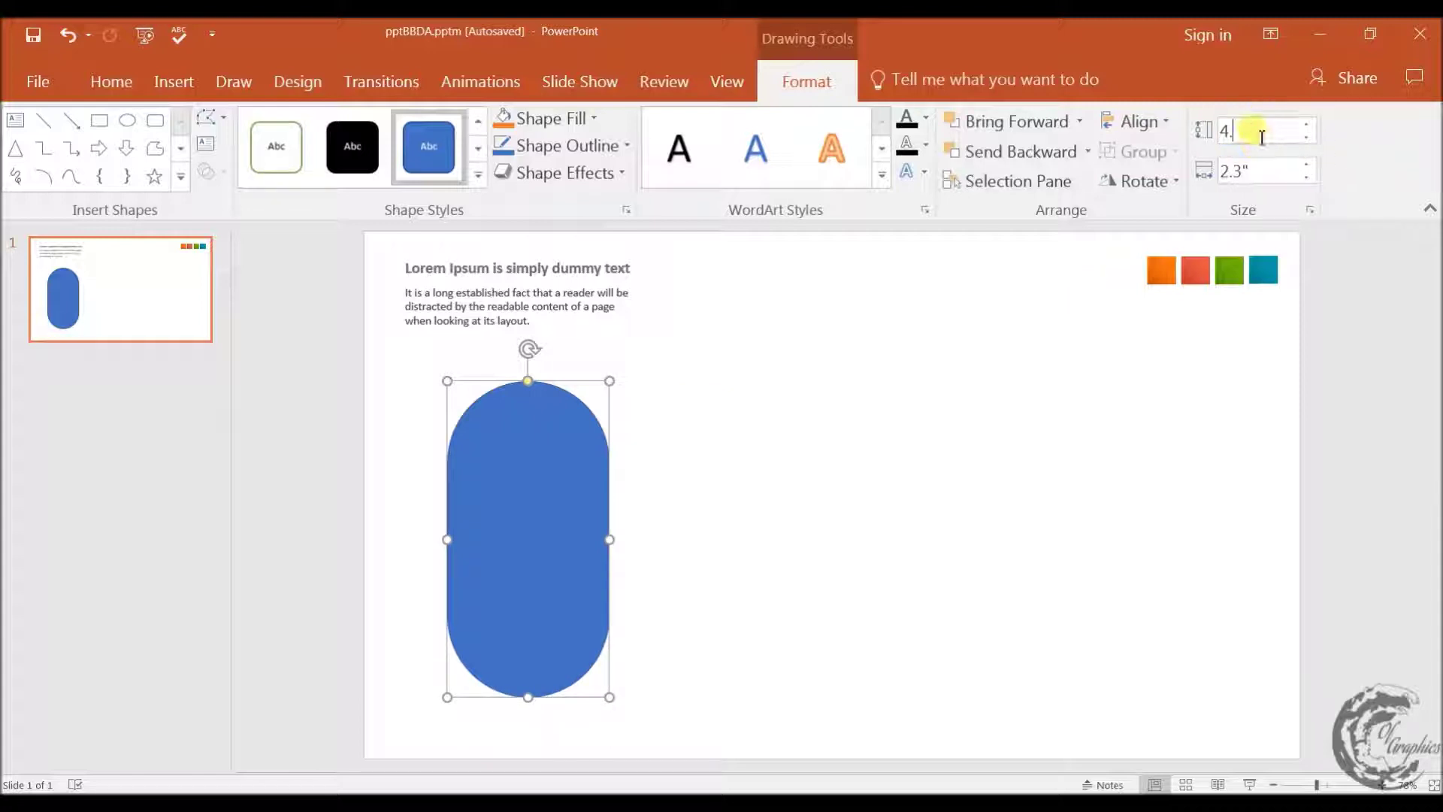
{"action": "type", "text": "8"}
{"action": "key", "text": "Return"}
{"action": "left_click", "coordinate": [848, 475]}
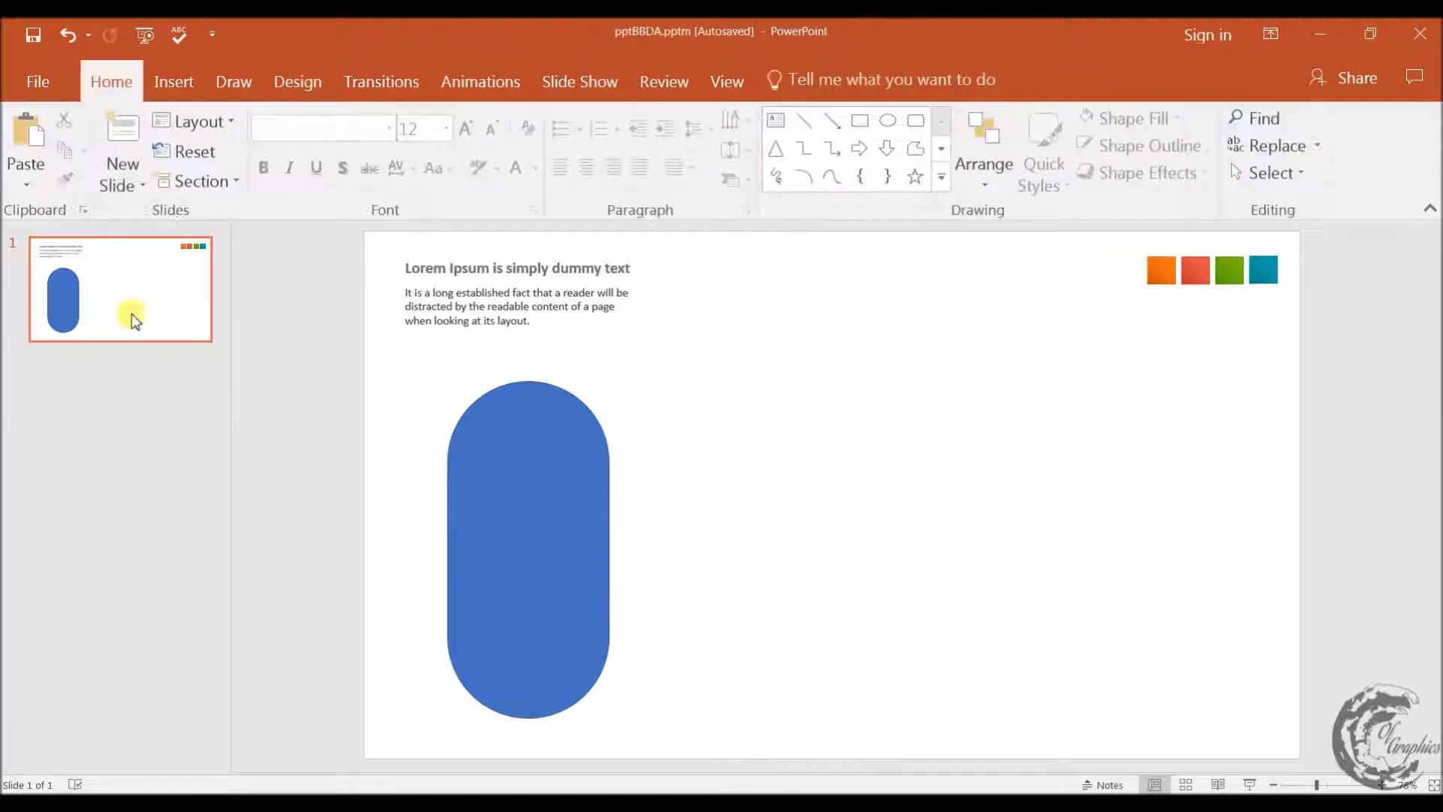
- Draw a blue circle overlapping the top of the pill
{"action": "left_click", "coordinate": [154, 71]}
{"action": "left_click", "coordinate": [348, 178]}
{"action": "left_click", "coordinate": [476, 232]}
{"action": "left_click_drag", "start_coordinate": [548, 308], "coordinate": [725, 483]}
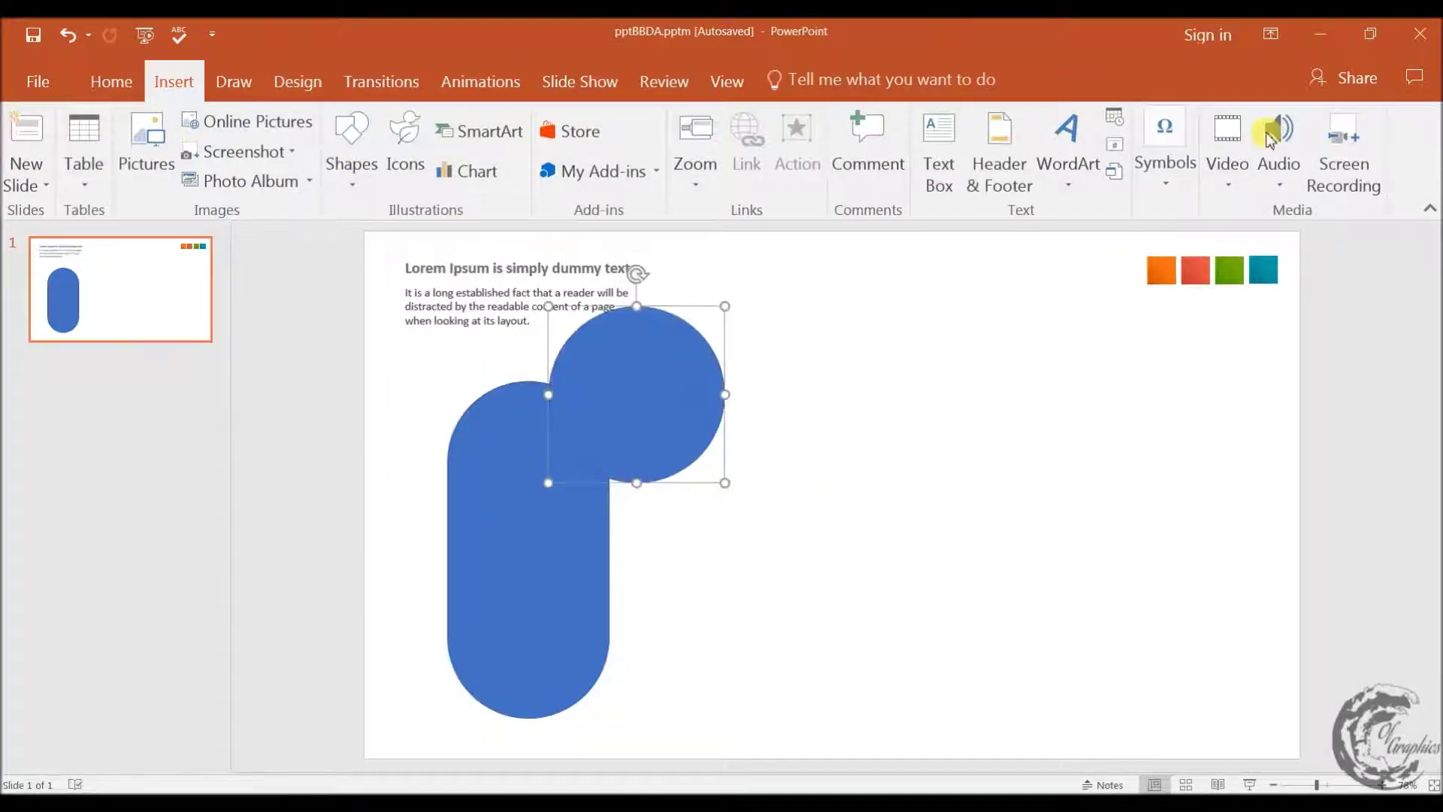
{"action": "left_click", "coordinate": [597, 575]}
- Size the circle to 2.3" by 2.3"
{"action": "left_click", "coordinate": [1238, 176]}
{"action": "key", "text": "Tab"}
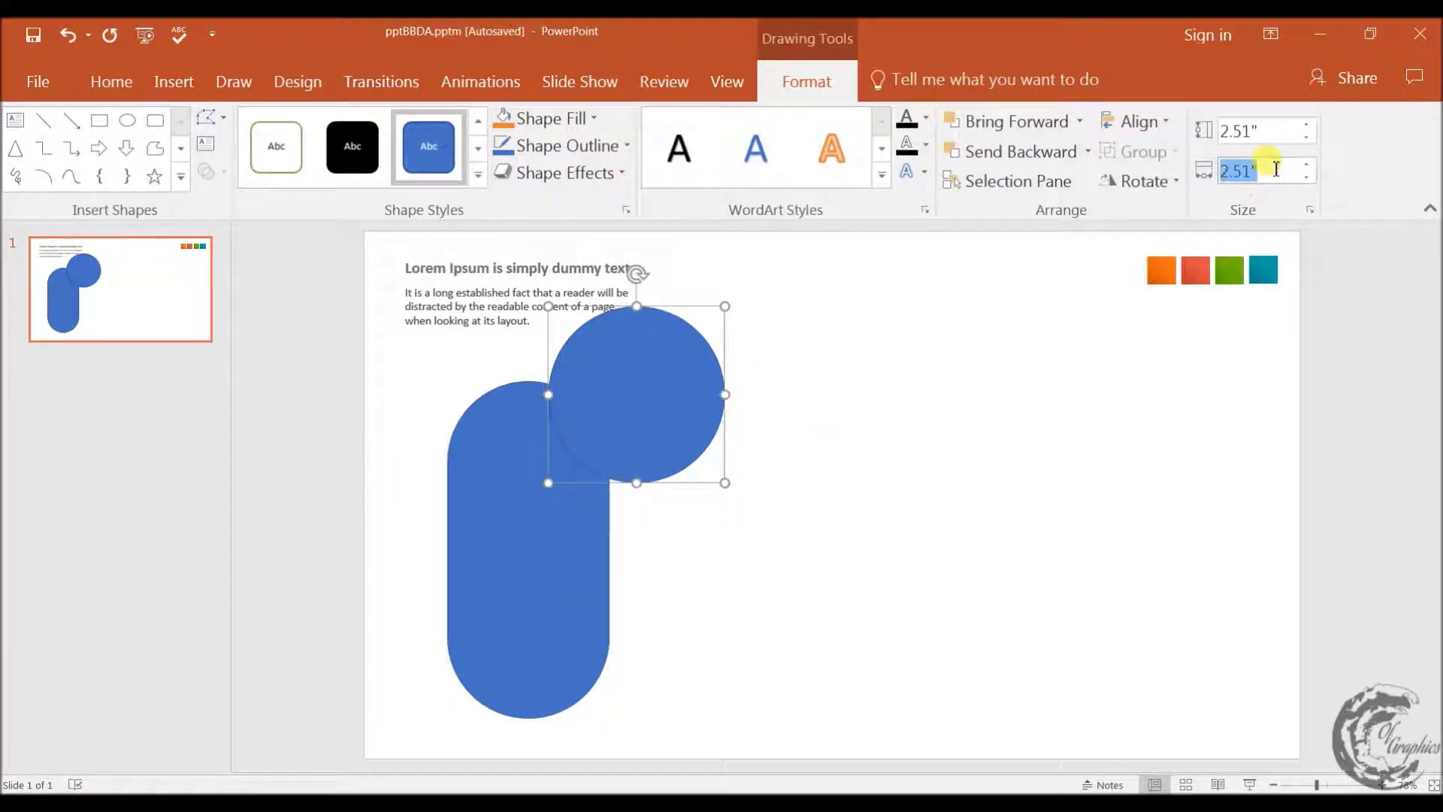
{"action": "type", "text": "2.3"}
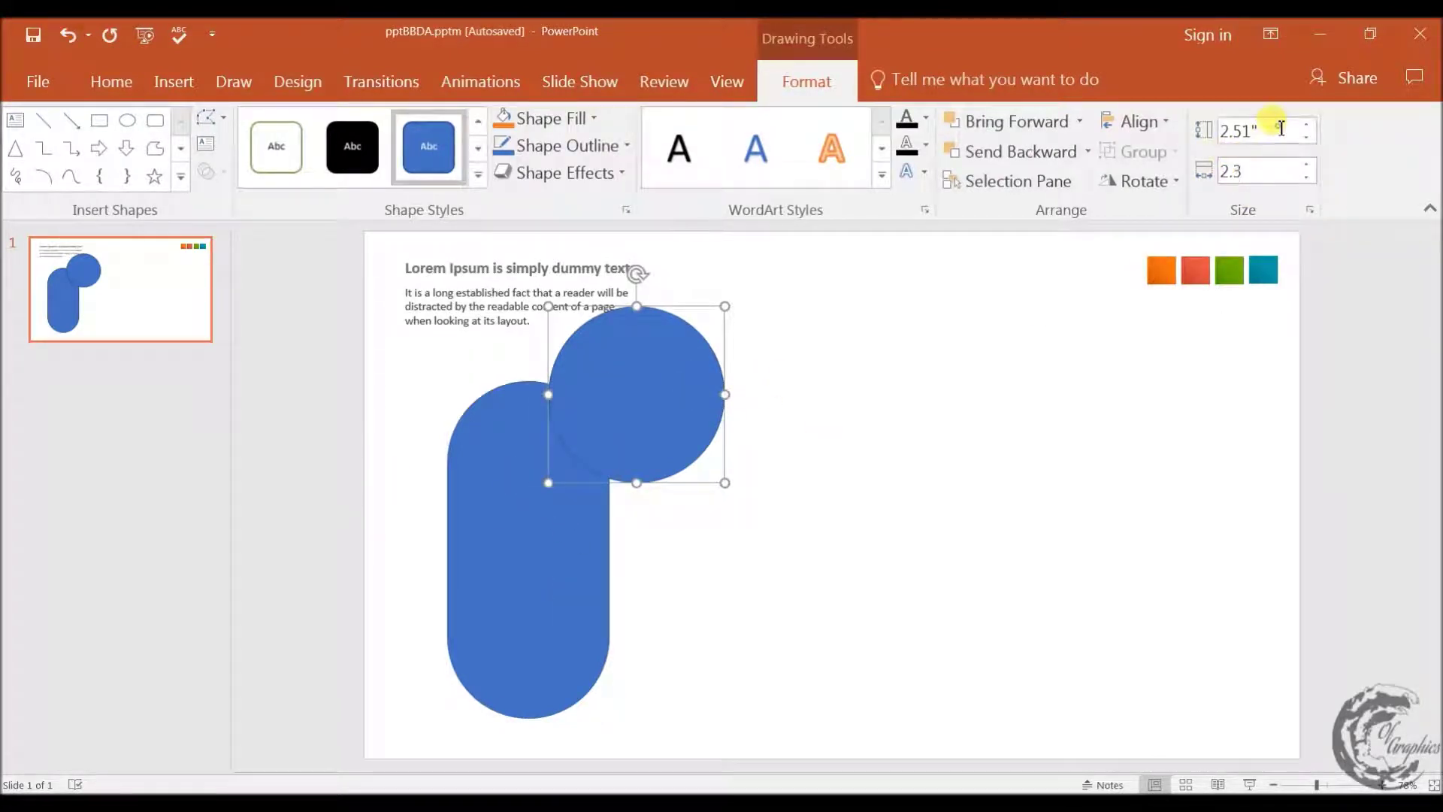
{"action": "double_click", "coordinate": [1282, 128]}
{"action": "type", "text": "2.3"}
{"action": "key", "text": "Return"}
{"action": "left_click", "coordinate": [915, 421]}
{"action": "left_click_drag", "start_coordinate": [594, 315], "coordinate": [589, 311]}
- Move the heading text box to the top right of the slide
{"action": "left_click", "coordinate": [484, 258]}
{"action": "mouse_move", "coordinate": [484, 258]}
{"action": "left_mouse_down"}
{"action": "mouse_move", "coordinate": [1124, 333]}
{"action": "mouse_move", "coordinate": [1142, 295]}
{"action": "left_mouse_up"}
{"action": "mouse_move", "coordinate": [627, 347]}
{"action": "left_mouse_down"}
{"action": "mouse_move", "coordinate": [532, 303]}
{"action": "mouse_move", "coordinate": [537, 286]}
{"action": "left_mouse_up"}
- Centre the circle just above the pill and group the two shapes
{"action": "left_click_drag", "start_coordinate": [506, 494], "coordinate": [530, 494]}
{"action": "left_click", "coordinate": [554, 316], "text": "shift"}
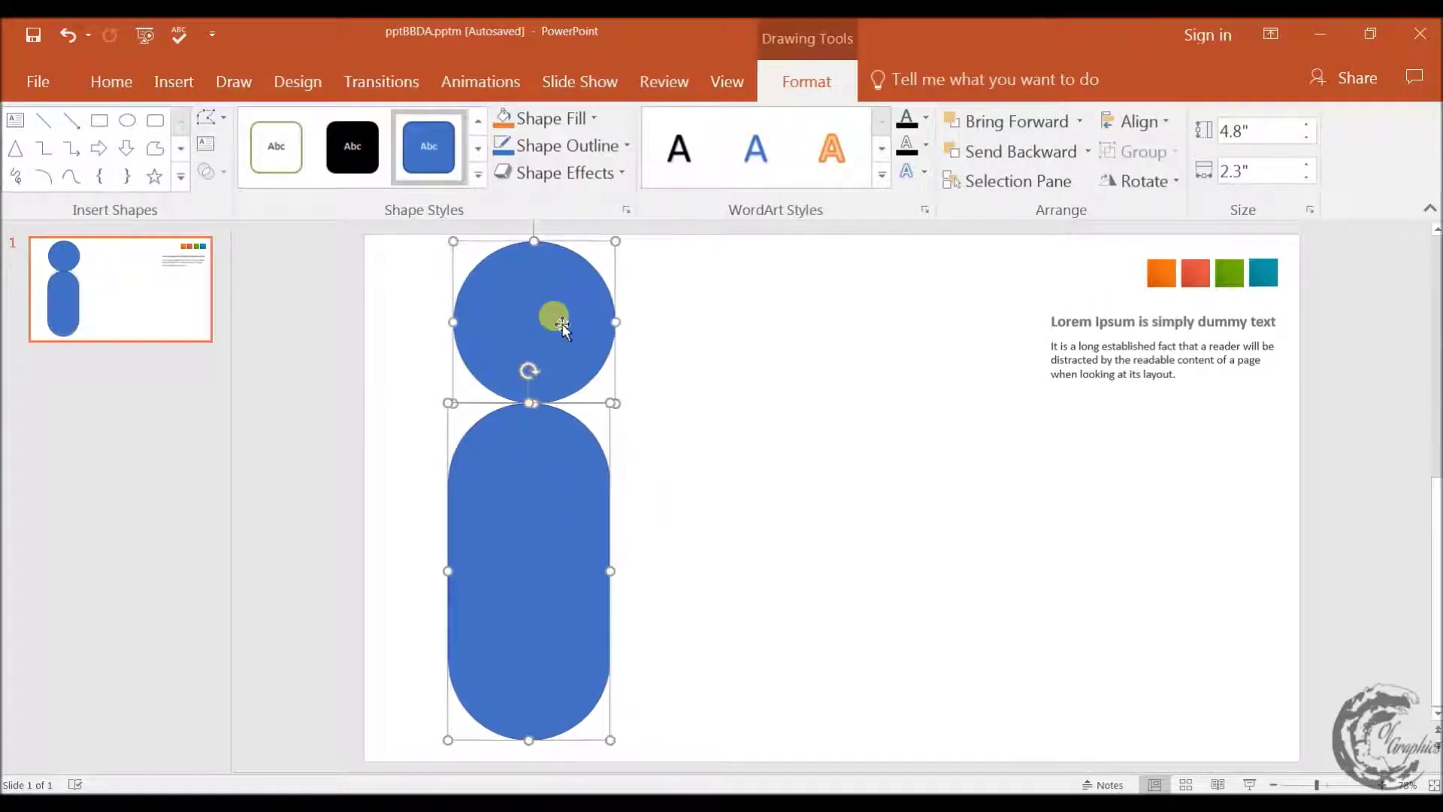
{"action": "left_click", "coordinate": [1139, 121]}
{"action": "left_click", "coordinate": [1151, 184]}
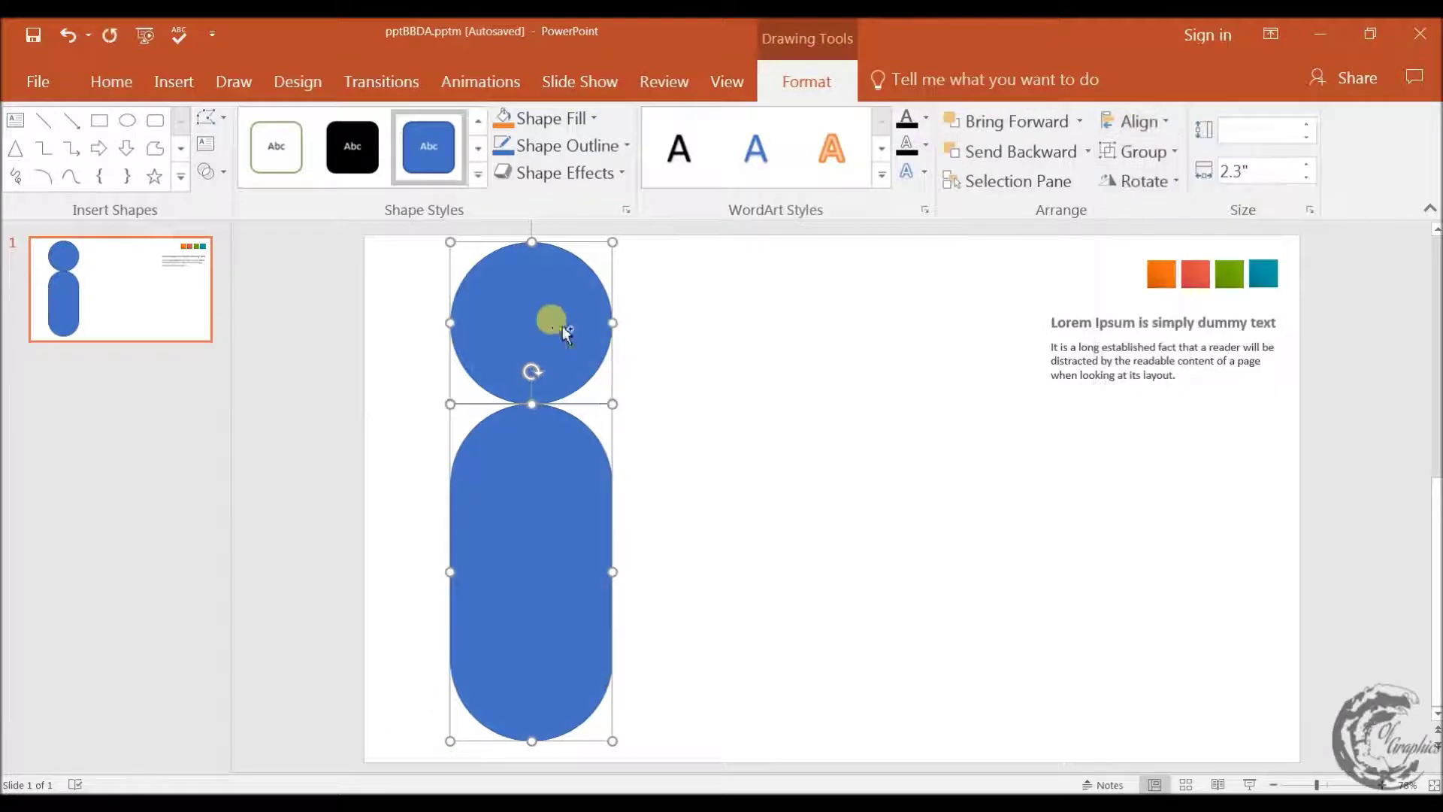
{"action": "key", "text": "ctrl+g"}
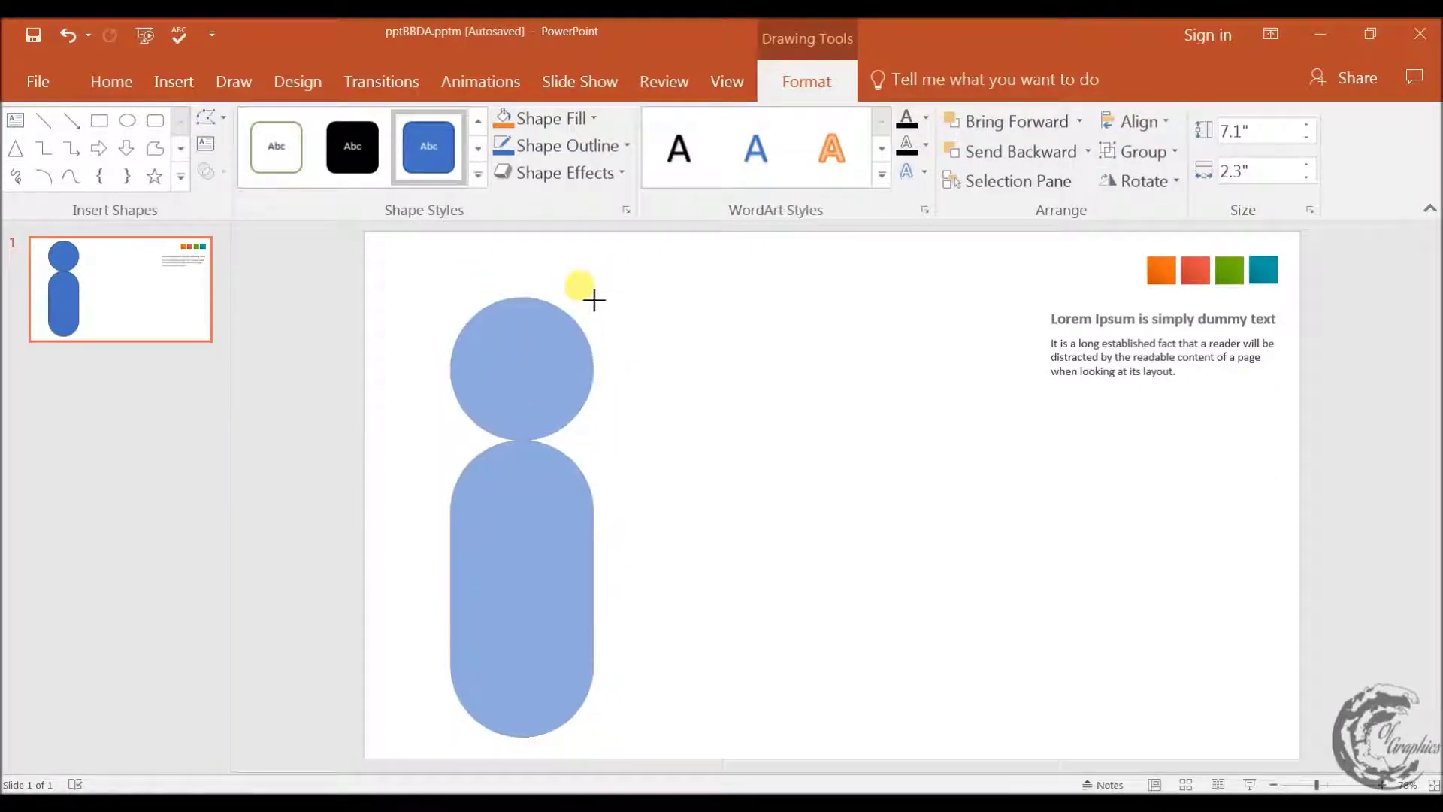
- Ungroup the head and body figure again
{"action": "left_click", "coordinate": [634, 446]}
{"action": "left_click", "coordinate": [534, 476]}
{"action": "right_click", "coordinate": [530, 398]}
{"action": "left_click", "coordinate": [715, 561]}
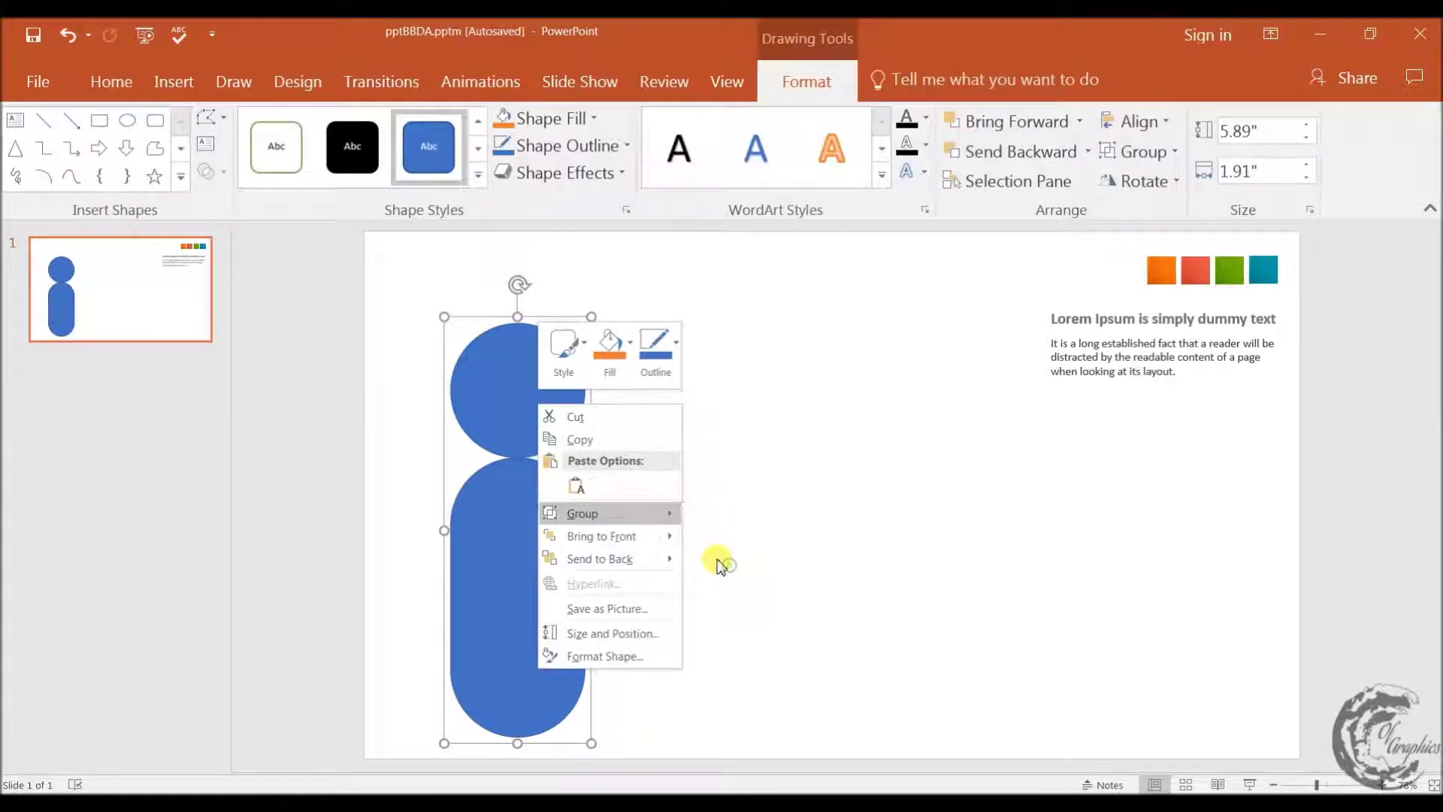
{"action": "left_click", "coordinate": [538, 413]}
{"action": "left_click", "coordinate": [763, 492]}
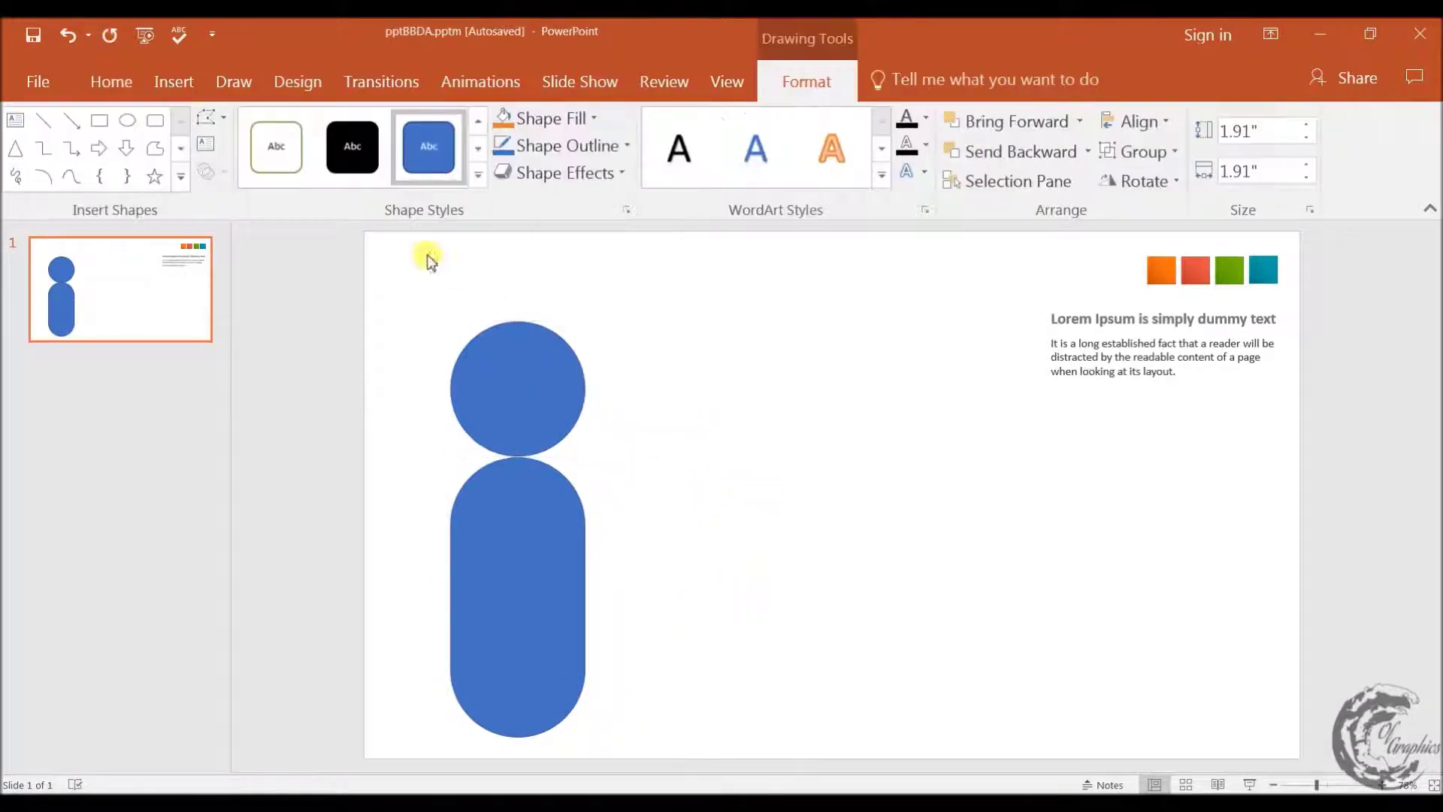
{"action": "left_click", "coordinate": [173, 81]}
{"action": "left_click", "coordinate": [353, 165]}
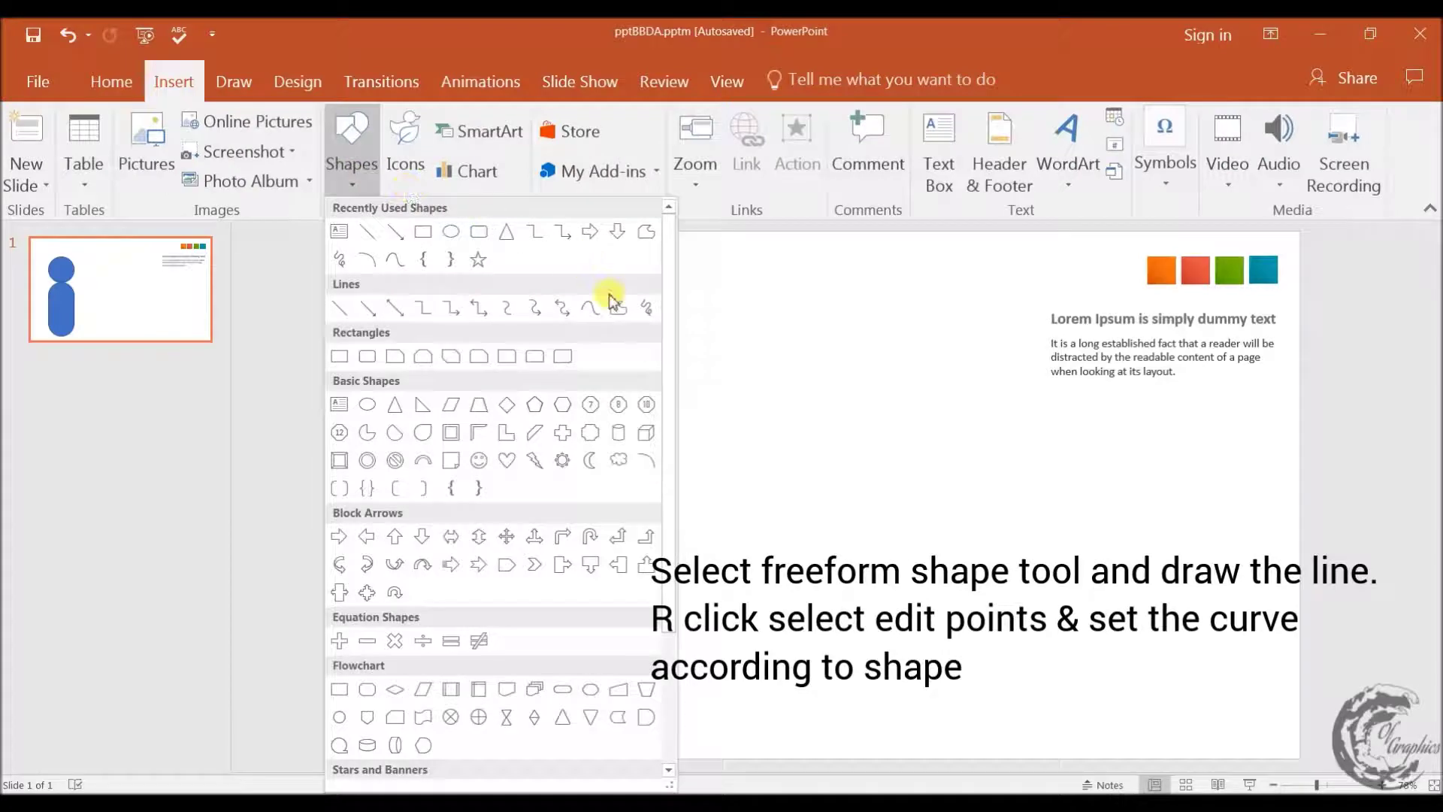
- Draw a diagonal freeform line from head to body and add a midpoint in Edit Points
{"action": "left_click", "coordinate": [615, 306]}
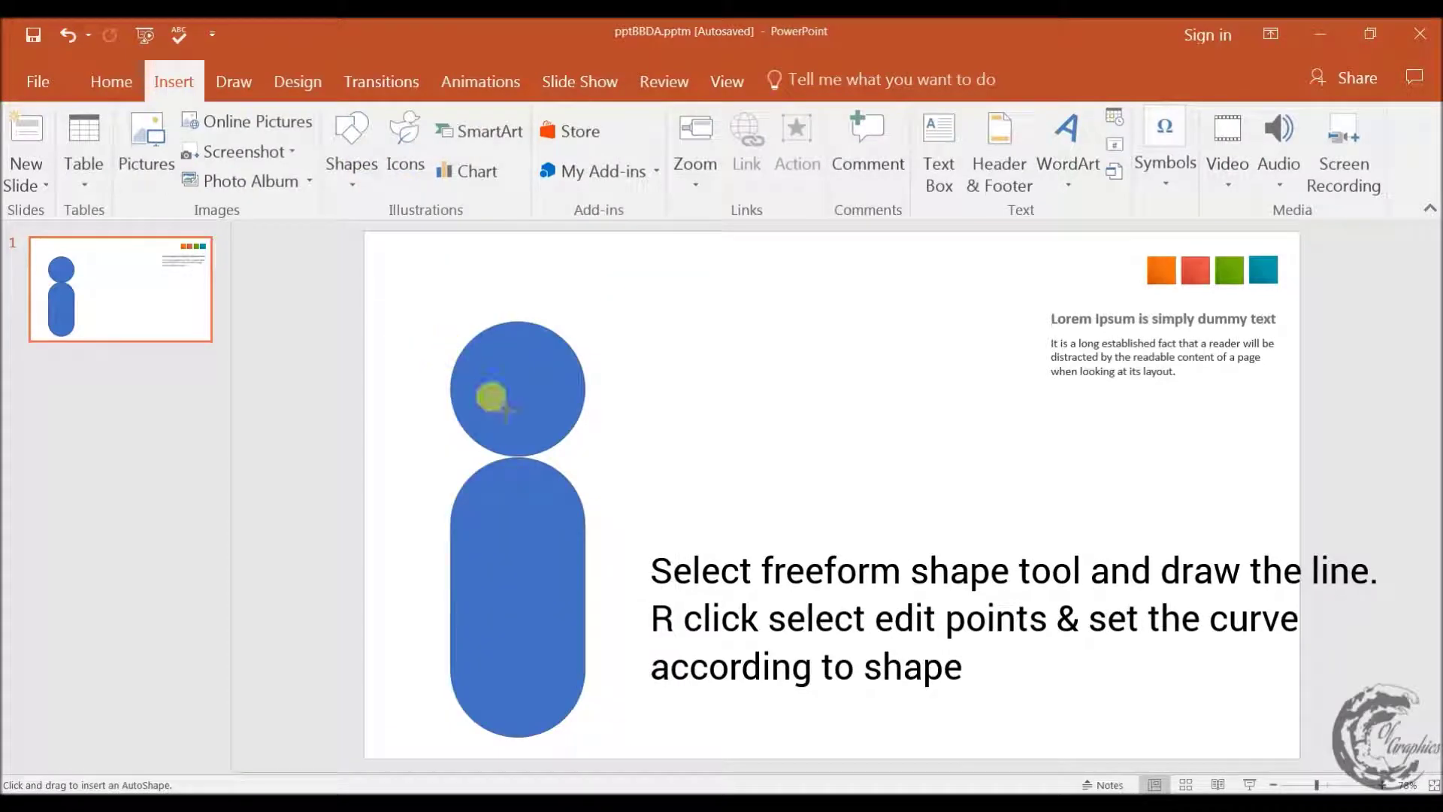
{"action": "double_click", "coordinate": [588, 535]}
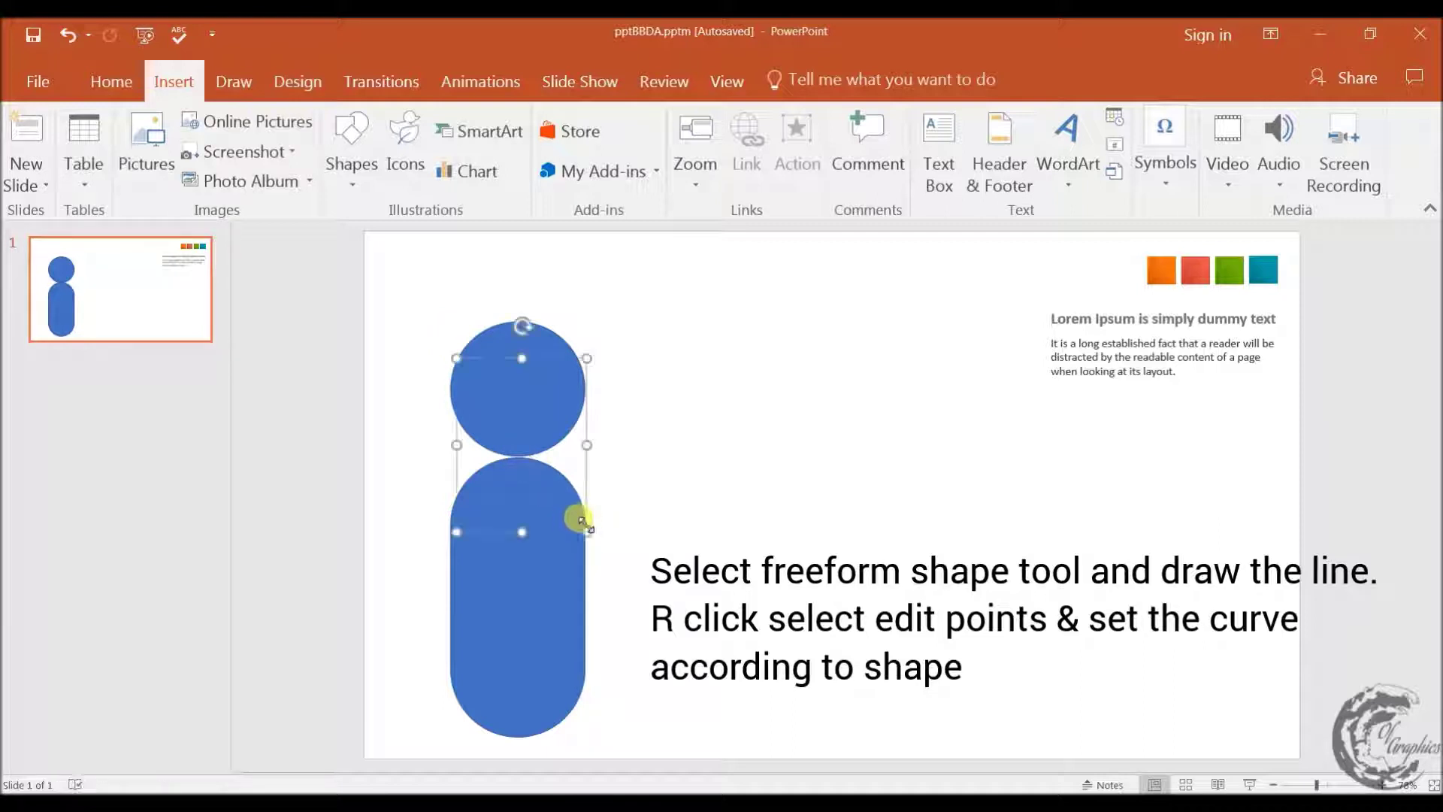
{"action": "right_click", "coordinate": [530, 452]}
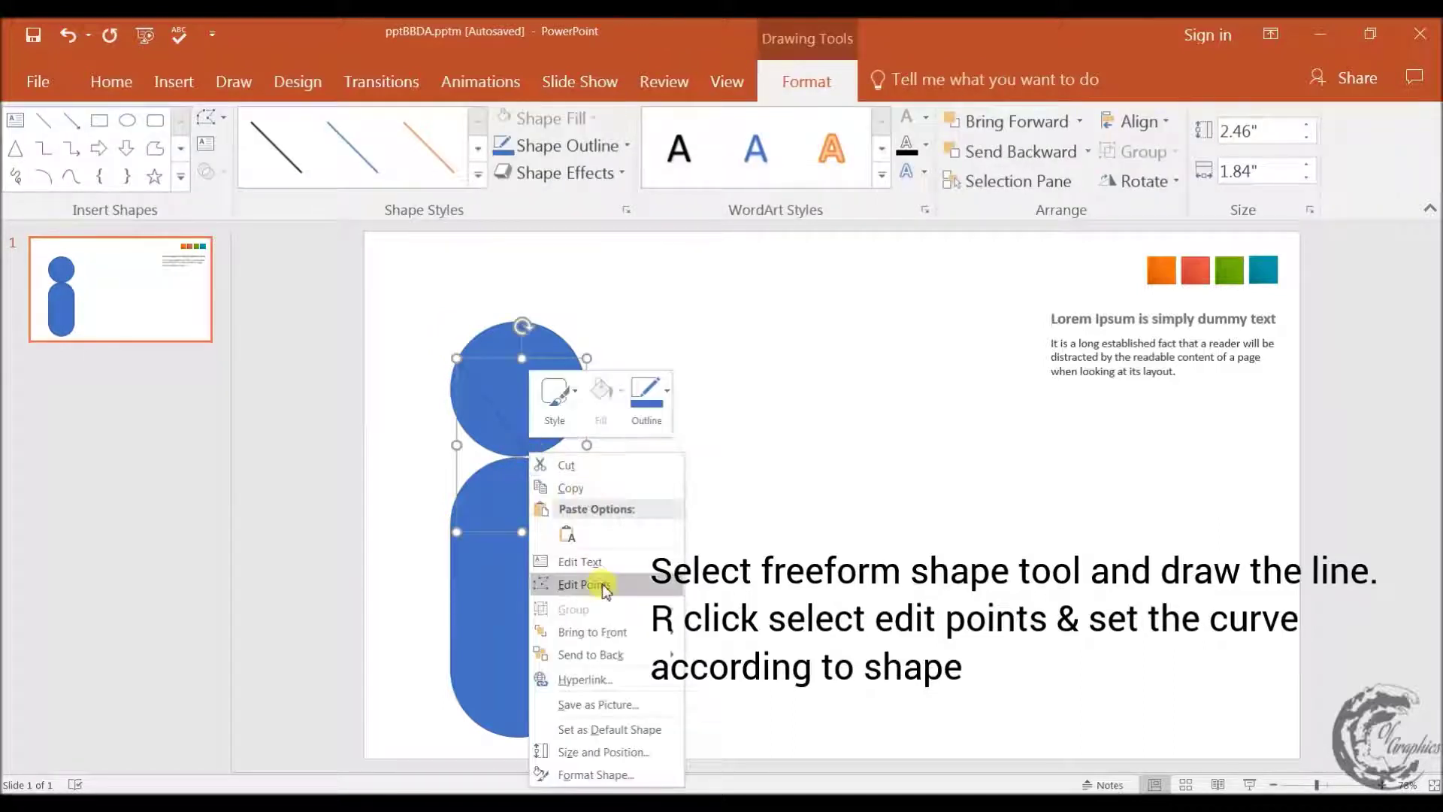
{"action": "left_click", "coordinate": [597, 584]}
{"action": "right_click", "coordinate": [529, 454]}
{"action": "left_click", "coordinate": [586, 468]}
- Move the new point to the neck and bend the upper curve along the head's left edge
{"action": "left_click_drag", "start_coordinate": [516, 459], "coordinate": [516, 456]}
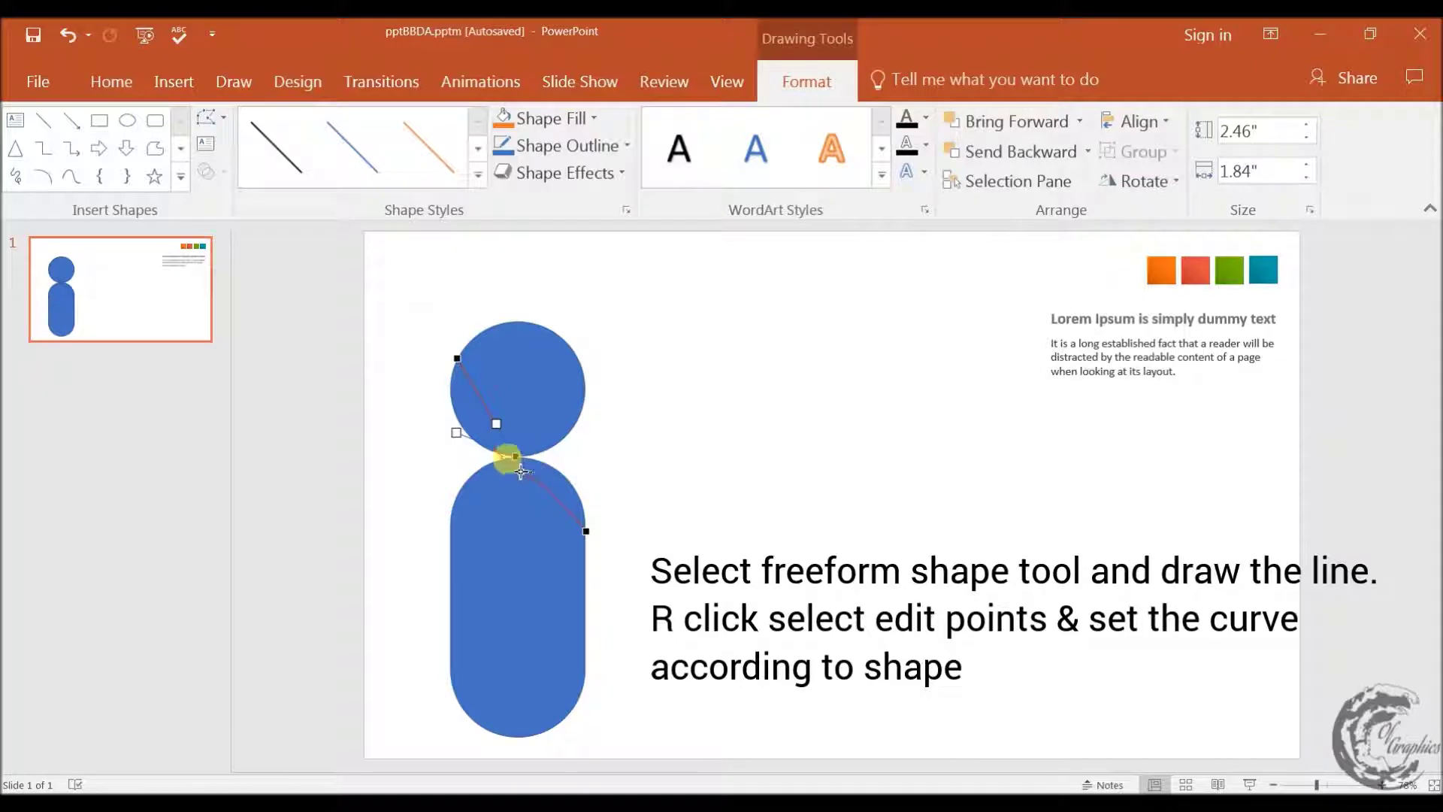
{"action": "mouse_move", "coordinate": [517, 456]}
{"action": "left_mouse_down"}
{"action": "mouse_move", "coordinate": [539, 451]}
{"action": "mouse_move", "coordinate": [481, 391]}
{"action": "mouse_move", "coordinate": [445, 402]}
{"action": "left_mouse_up"}
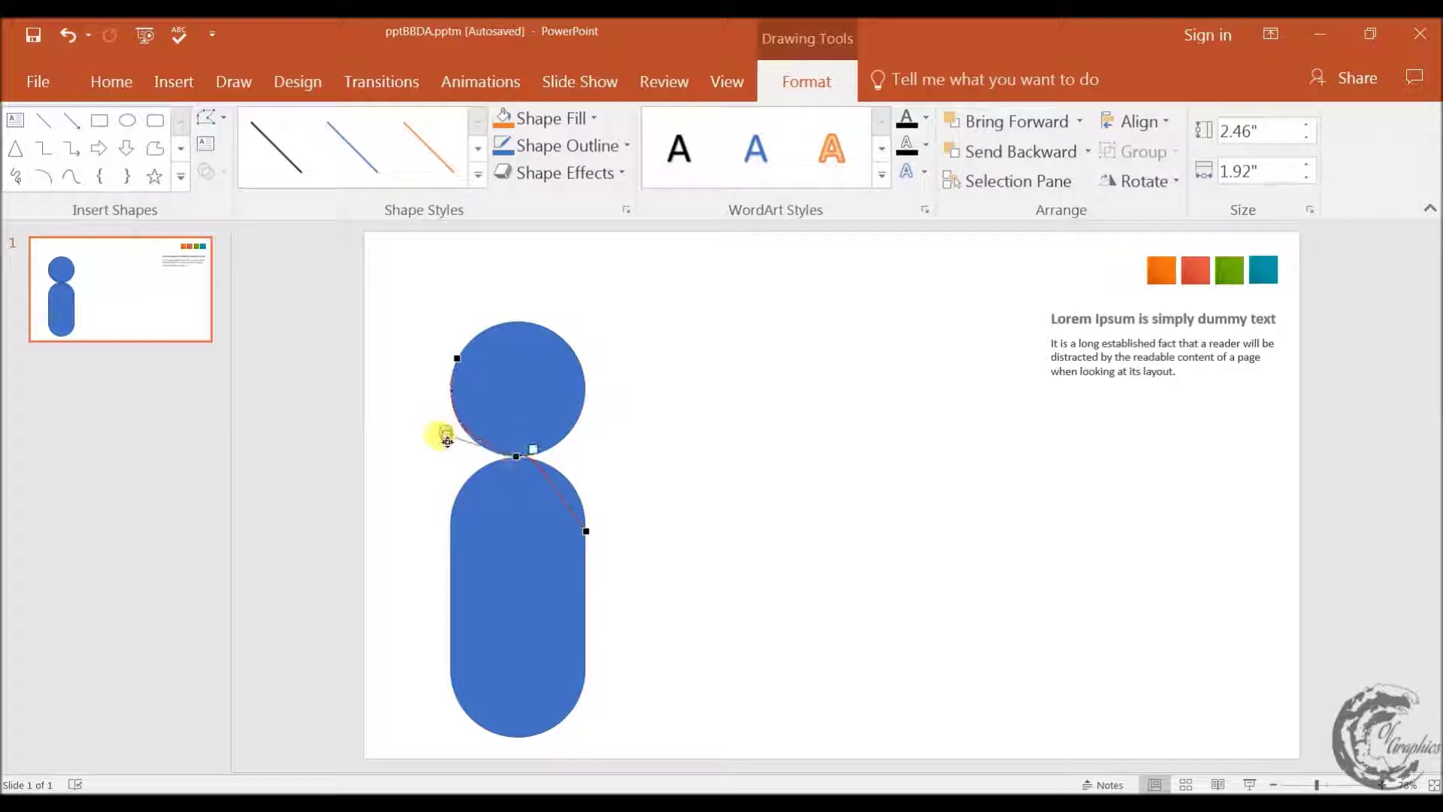
{"action": "mouse_move", "coordinate": [533, 448]}
{"action": "left_mouse_down"}
{"action": "mouse_move", "coordinate": [585, 476]}
{"action": "mouse_move", "coordinate": [570, 475]}
{"action": "mouse_move", "coordinate": [565, 508]}
{"action": "left_mouse_up"}
{"action": "left_click_drag", "start_coordinate": [469, 359], "coordinate": [464, 363]}
{"action": "scroll", "coordinate": [446, 374], "scroll_direction": "up", "scroll_amount": 5}
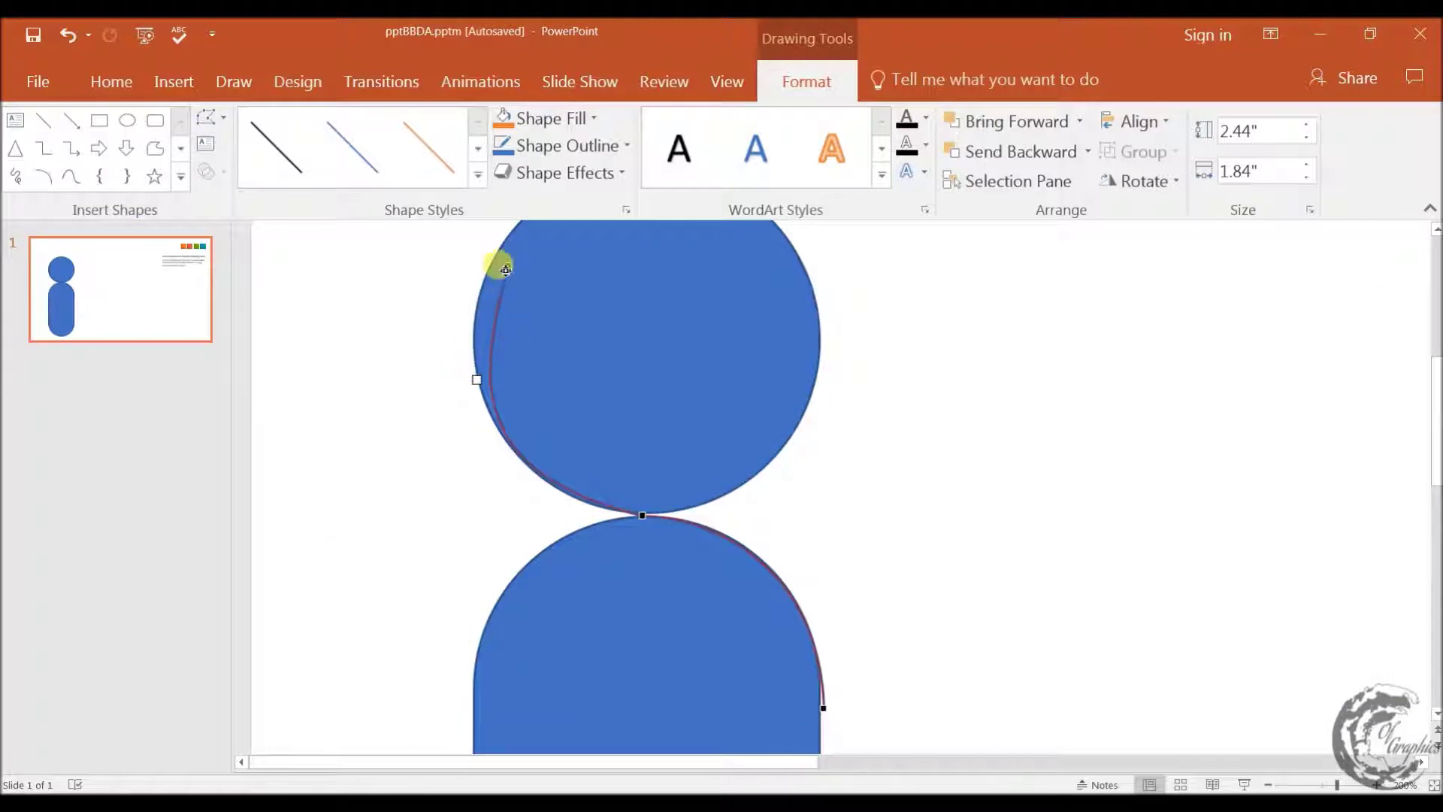
{"action": "mouse_move", "coordinate": [479, 379]}
{"action": "left_mouse_down"}
{"action": "mouse_move", "coordinate": [454, 335]}
{"action": "mouse_move", "coordinate": [475, 335]}
{"action": "left_mouse_up"}
{"action": "left_click_drag", "start_coordinate": [504, 269], "coordinate": [502, 270]}
- Fit the lower curve smoothly through the neck down the body's right shoulder
{"action": "left_click_drag", "start_coordinate": [639, 513], "coordinate": [642, 505]}
{"action": "left_click_drag", "start_coordinate": [823, 707], "coordinate": [809, 727]}
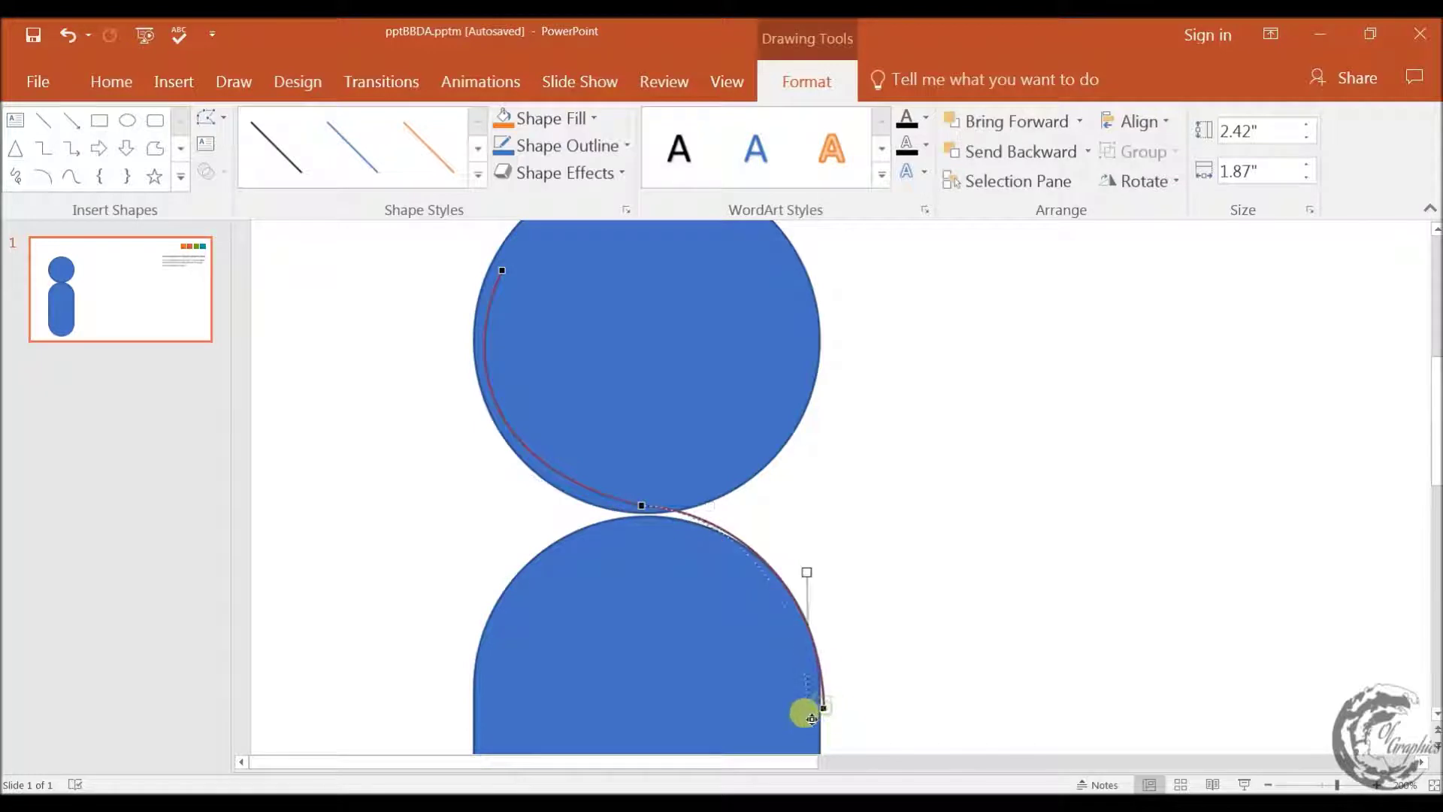
{"action": "left_click", "coordinate": [638, 508]}
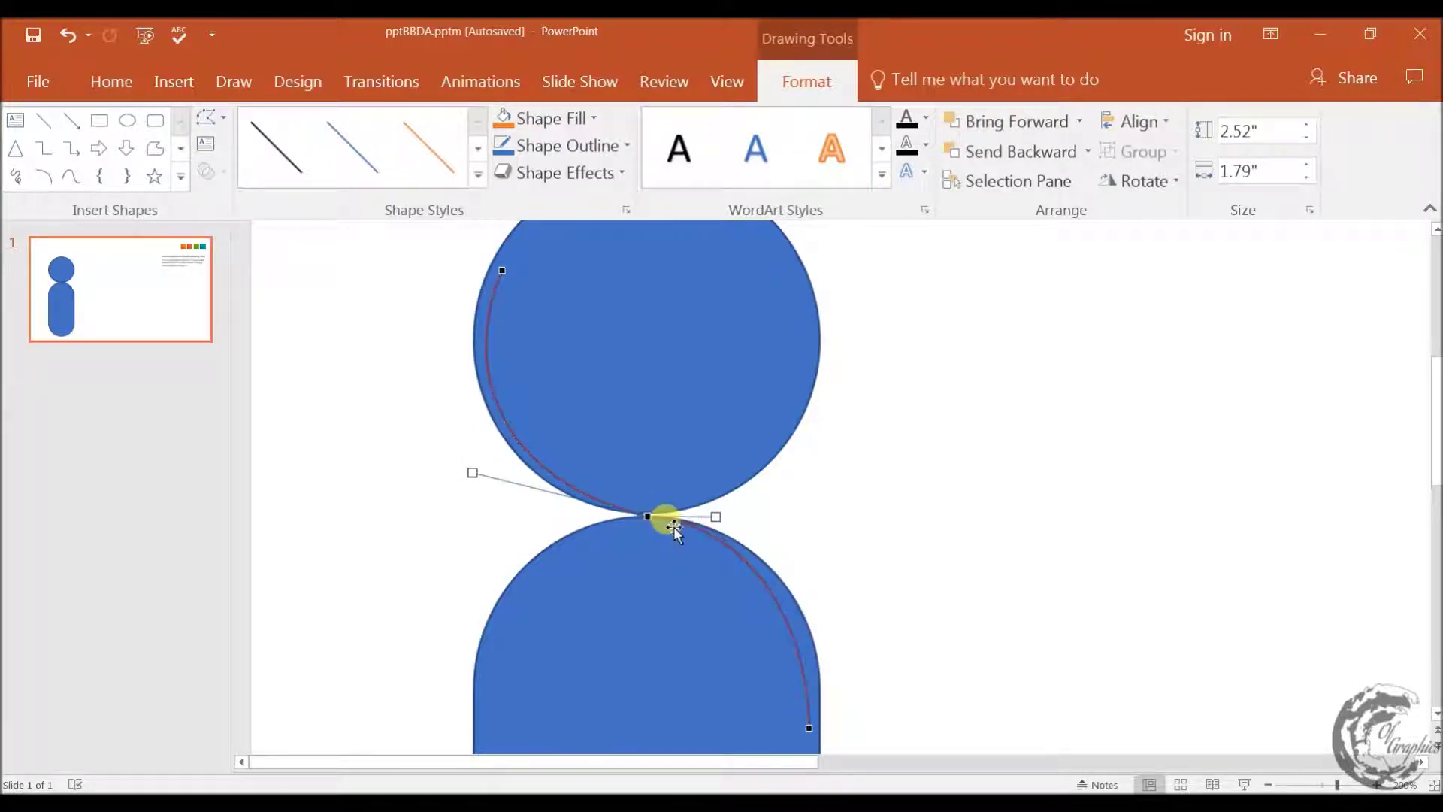
{"action": "left_click_drag", "start_coordinate": [713, 511], "coordinate": [739, 528]}
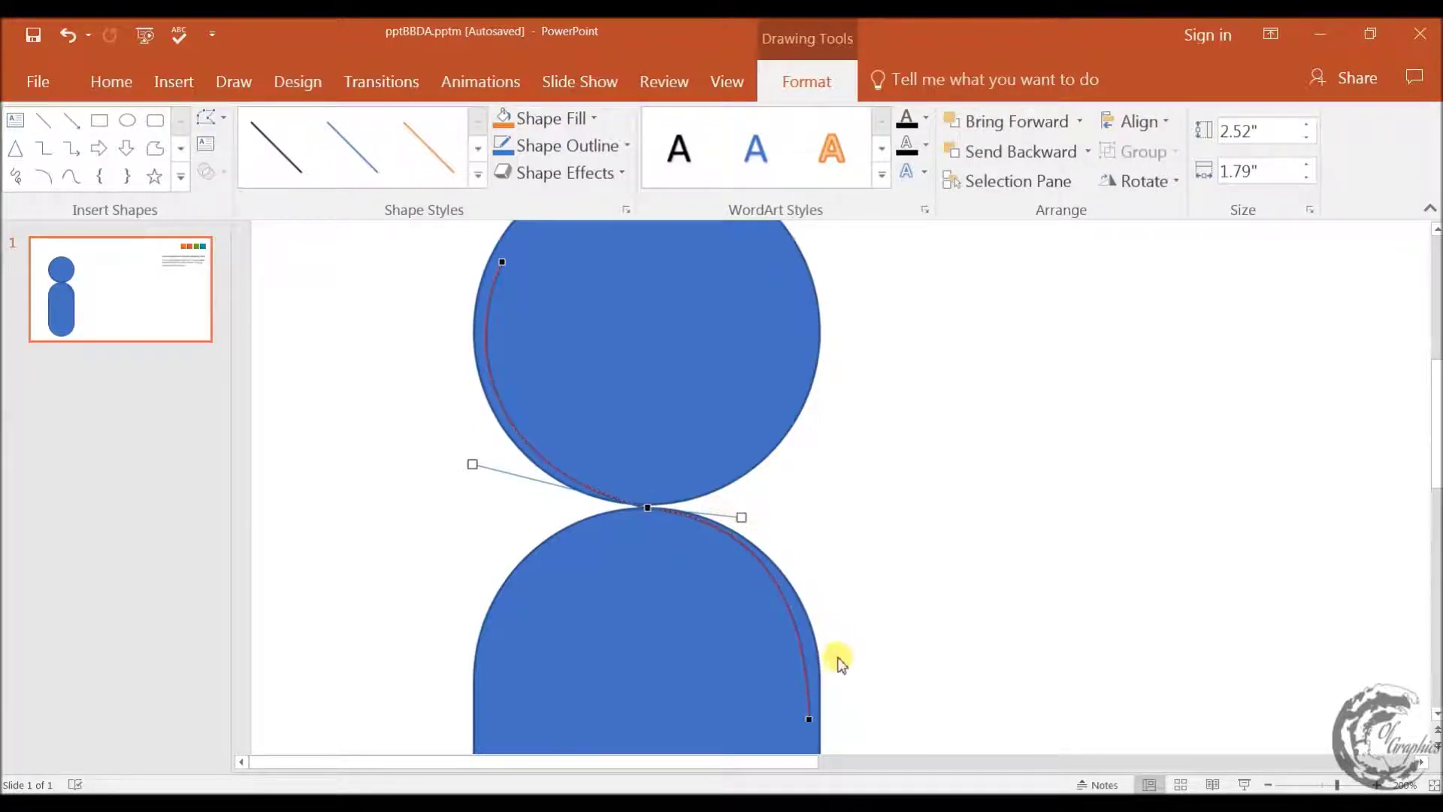
{"action": "scroll", "coordinate": [837, 657], "scroll_direction": "down", "scroll_amount": 1}
{"action": "left_click", "coordinate": [809, 684]}
{"action": "left_click_drag", "start_coordinate": [807, 553], "coordinate": [818, 565]}
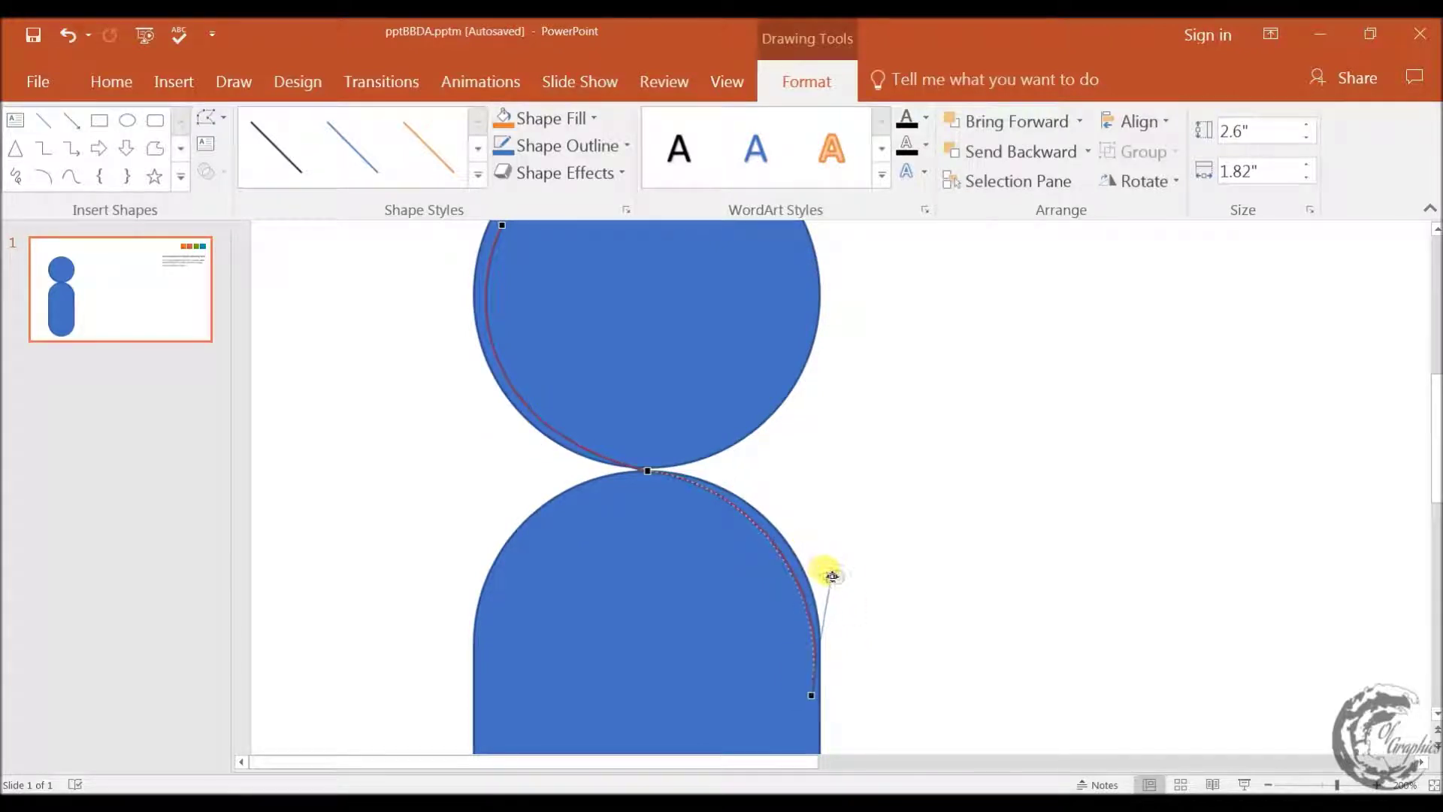
{"action": "scroll", "coordinate": [848, 573], "scroll_direction": "down", "scroll_amount": 3}
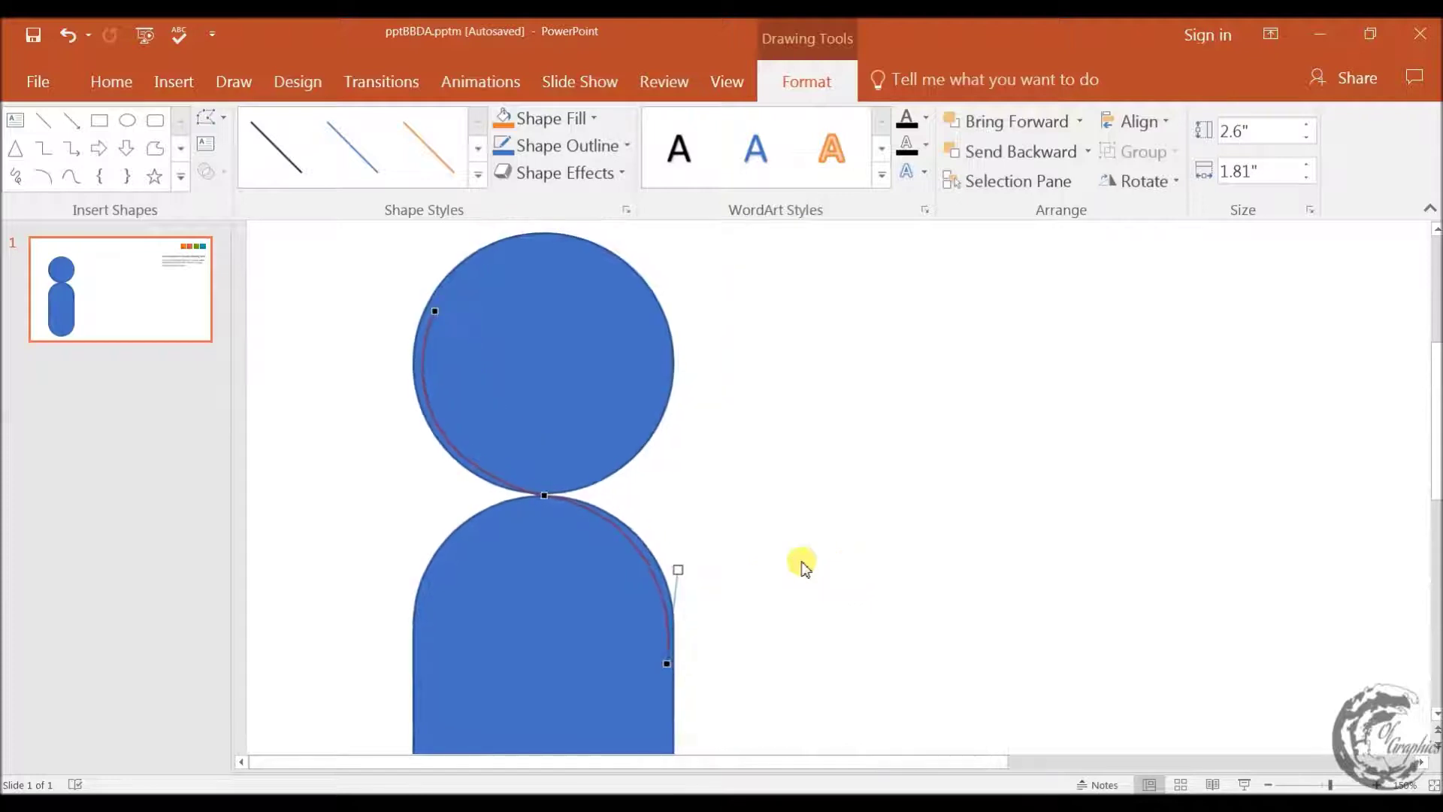
{"action": "left_click", "coordinate": [435, 308]}
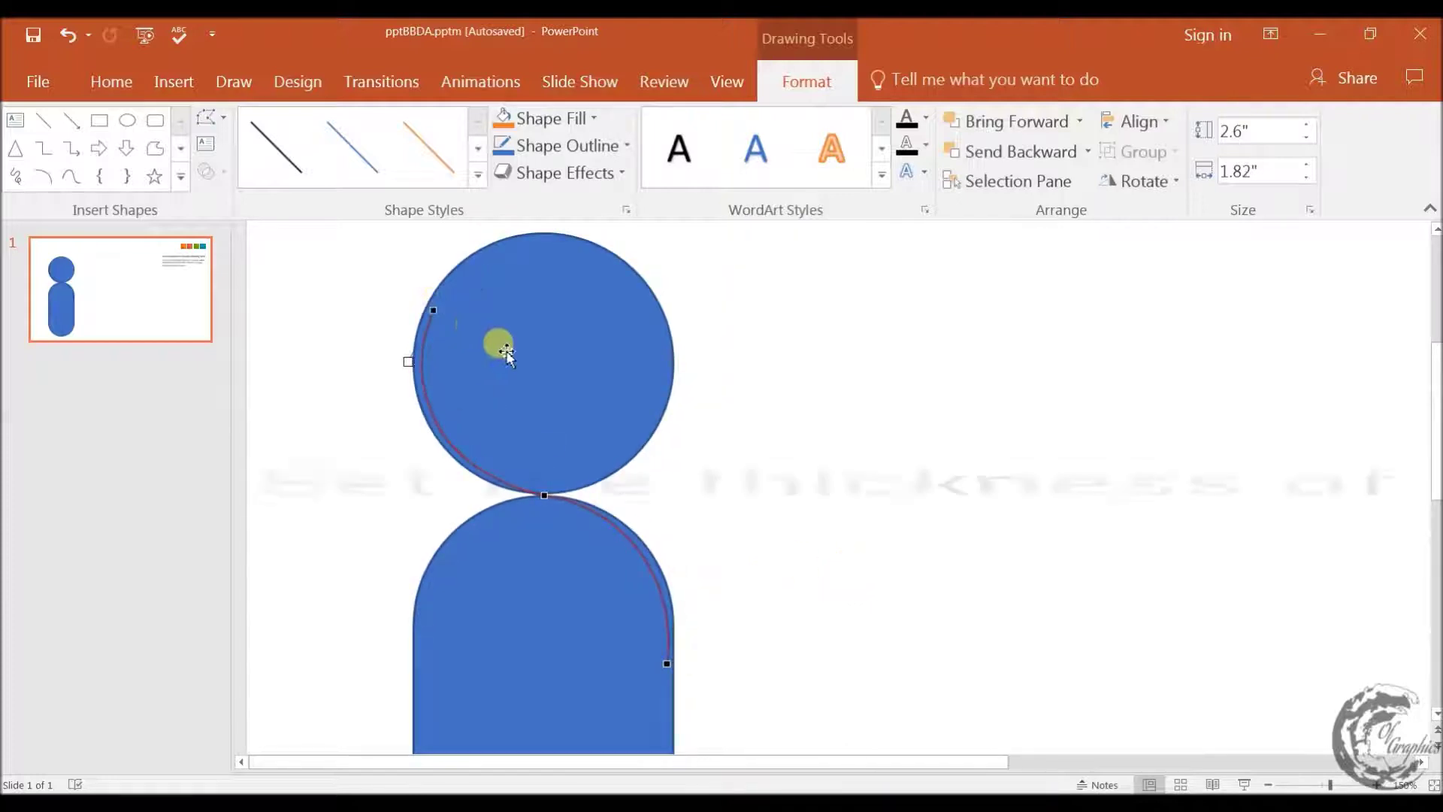
- Make the curved line white with a 9 pt width
{"action": "left_click", "coordinate": [541, 145]}
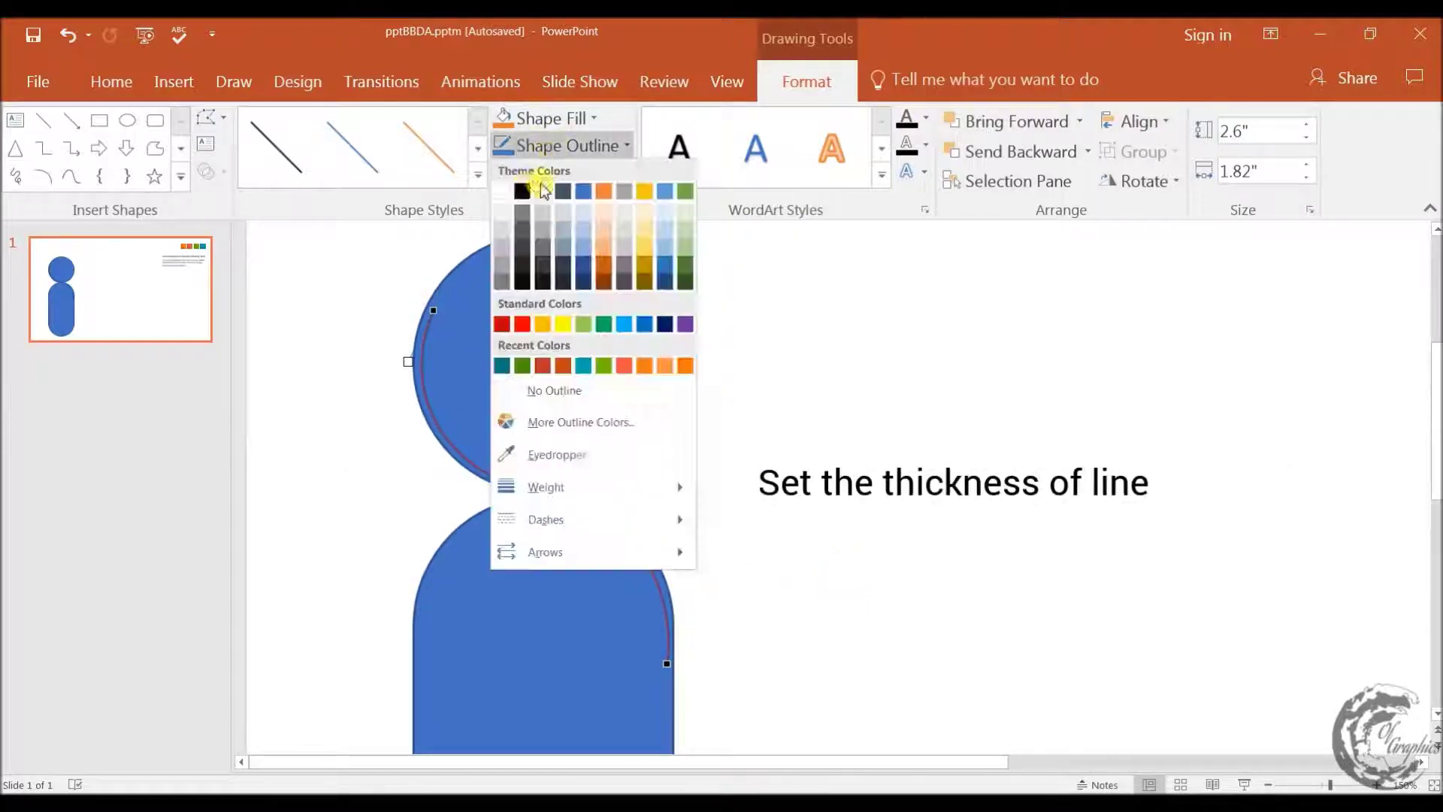
{"action": "left_click", "coordinate": [502, 191]}
{"action": "left_click", "coordinate": [562, 145]}
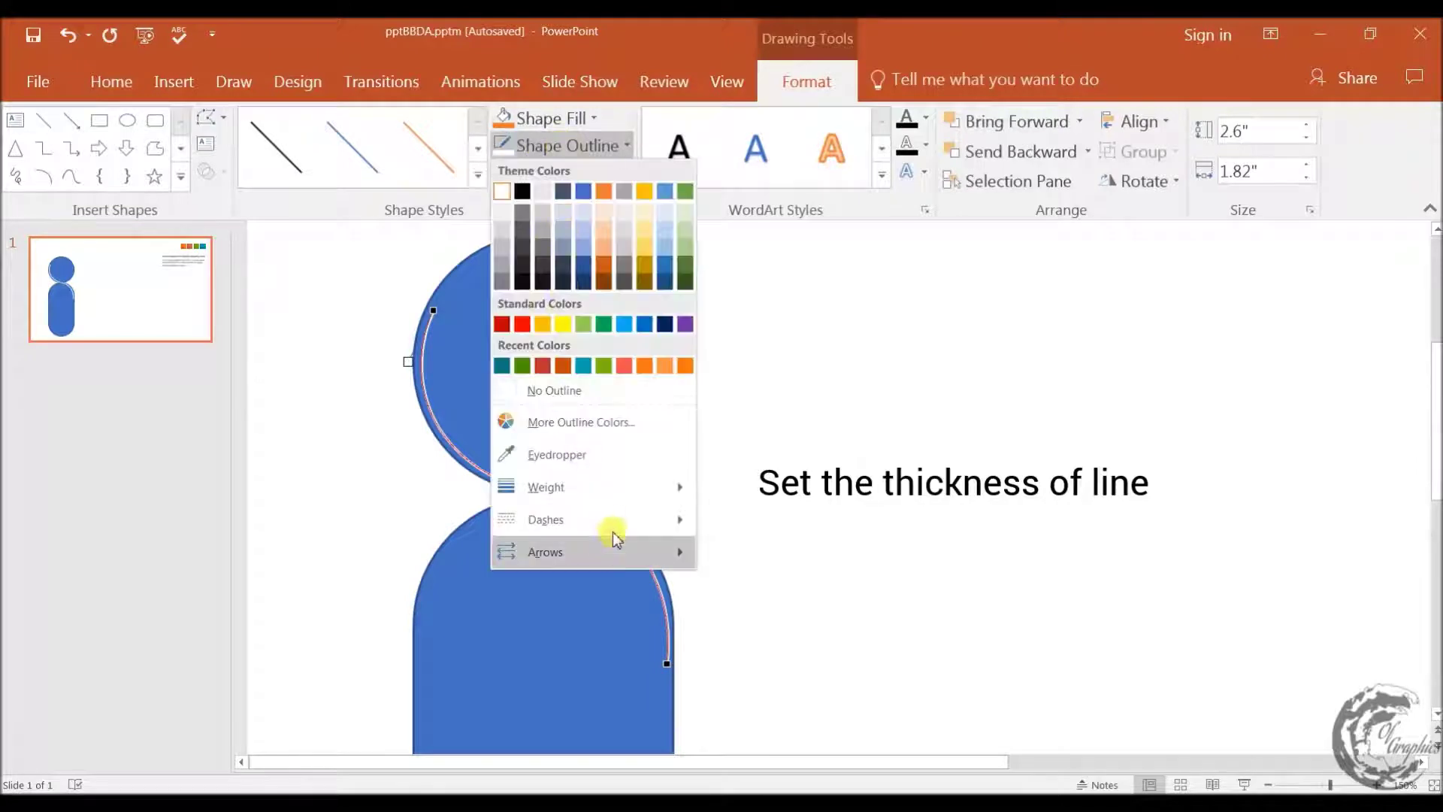
{"action": "mouse_move", "coordinate": [546, 485]}
{"action": "left_click", "coordinate": [793, 720]}
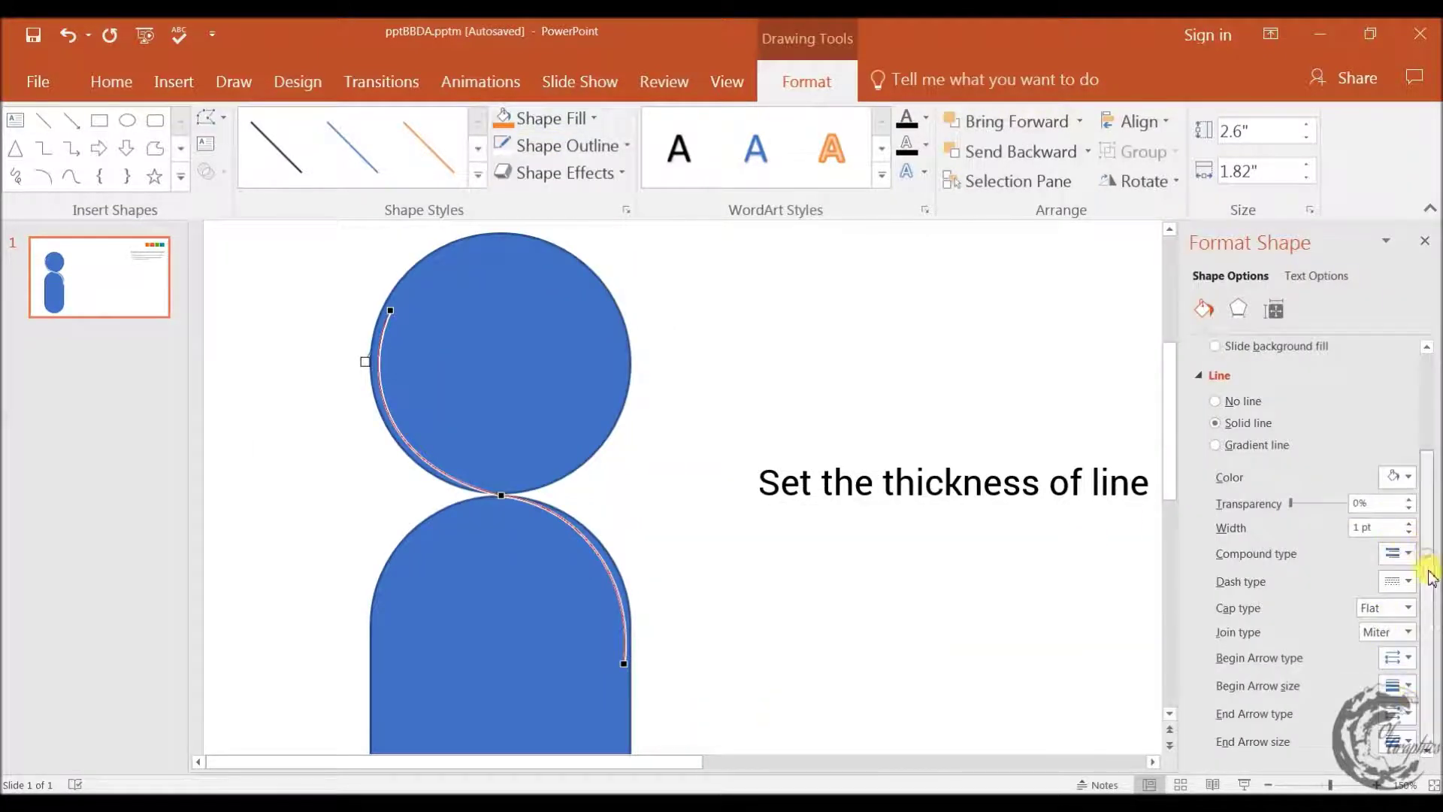
{"action": "triple_click", "coordinate": [1385, 527]}
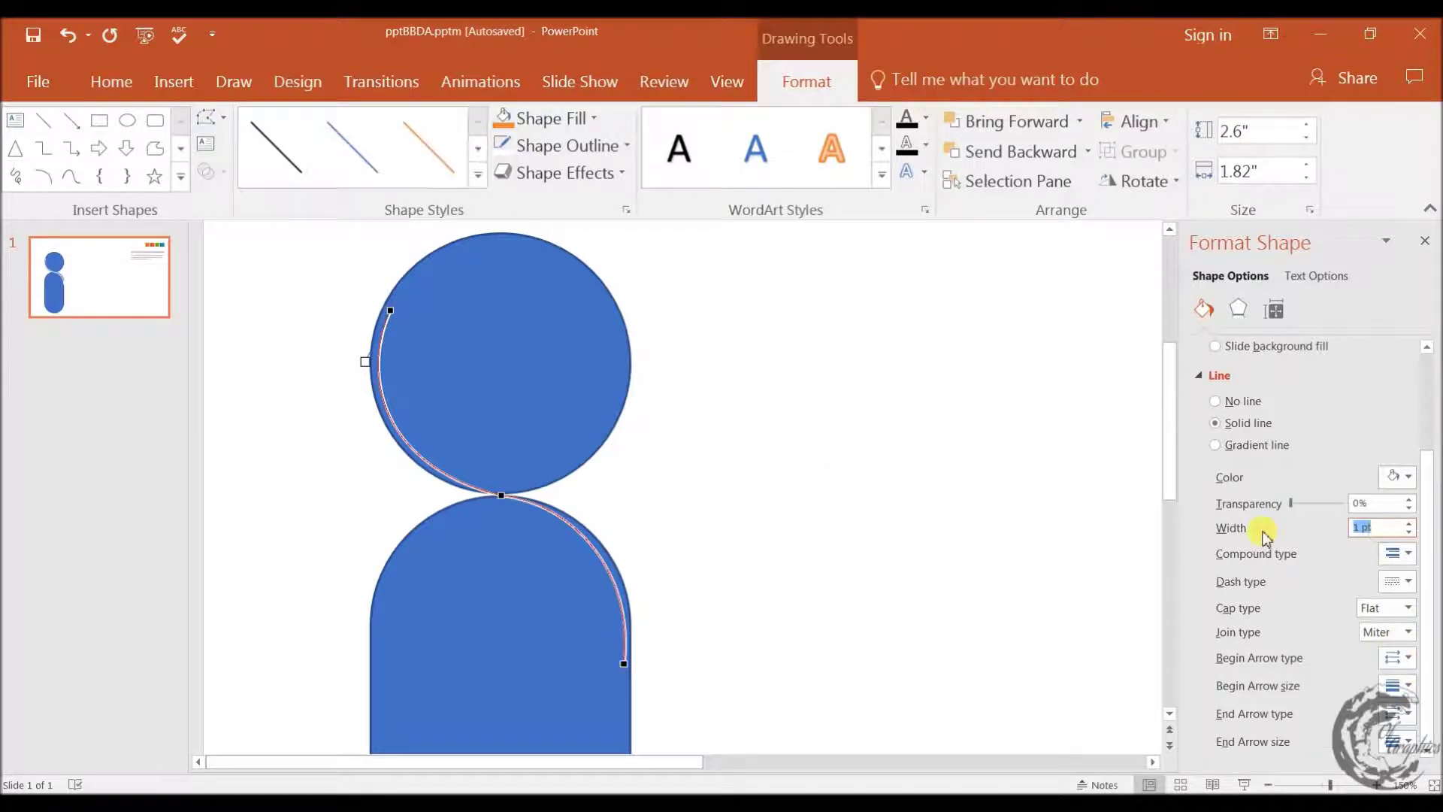
{"action": "type", "text": "9"}
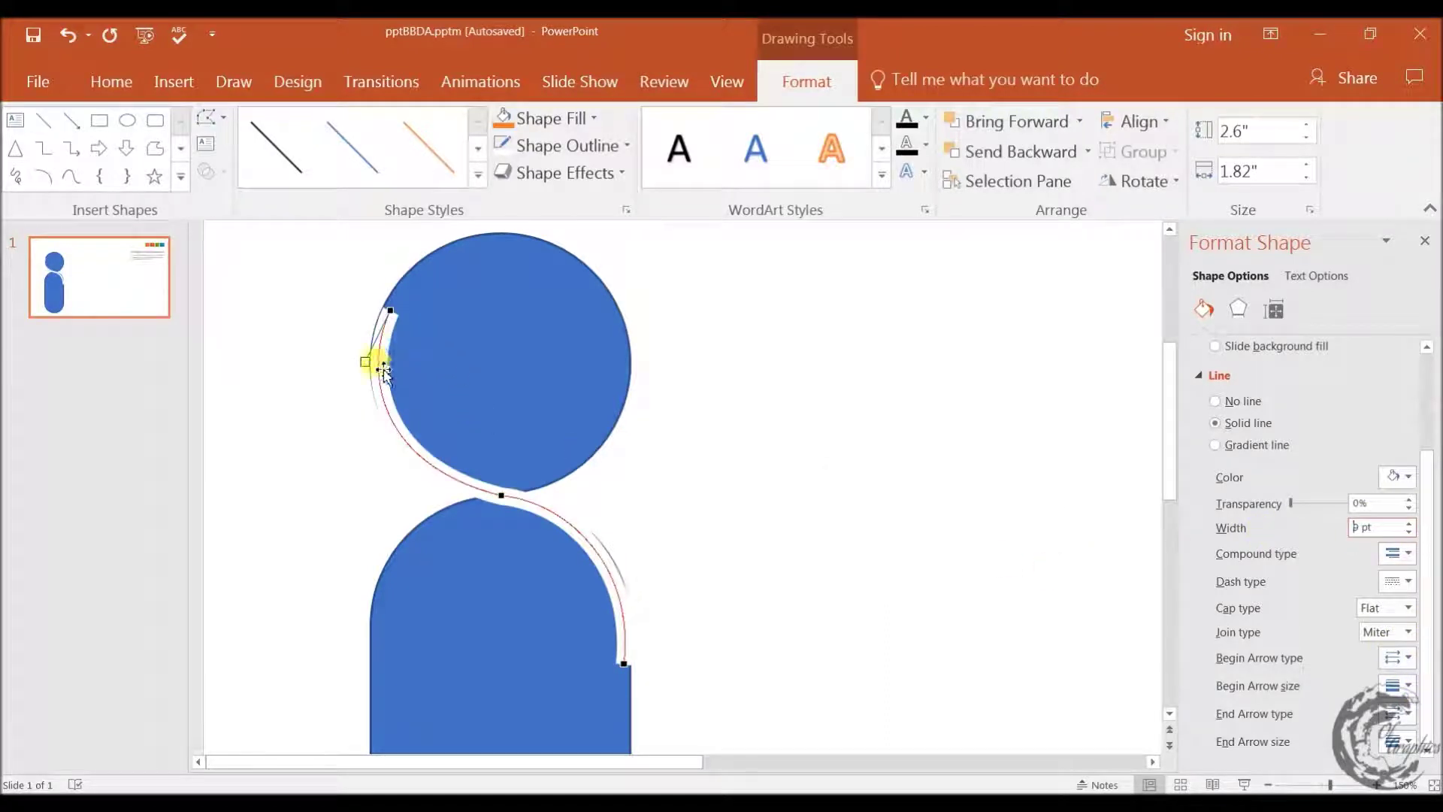
- Adjust the curve's top and bottom points so a clean gap separates head and body
{"action": "left_click_drag", "start_coordinate": [391, 311], "coordinate": [390, 310]}
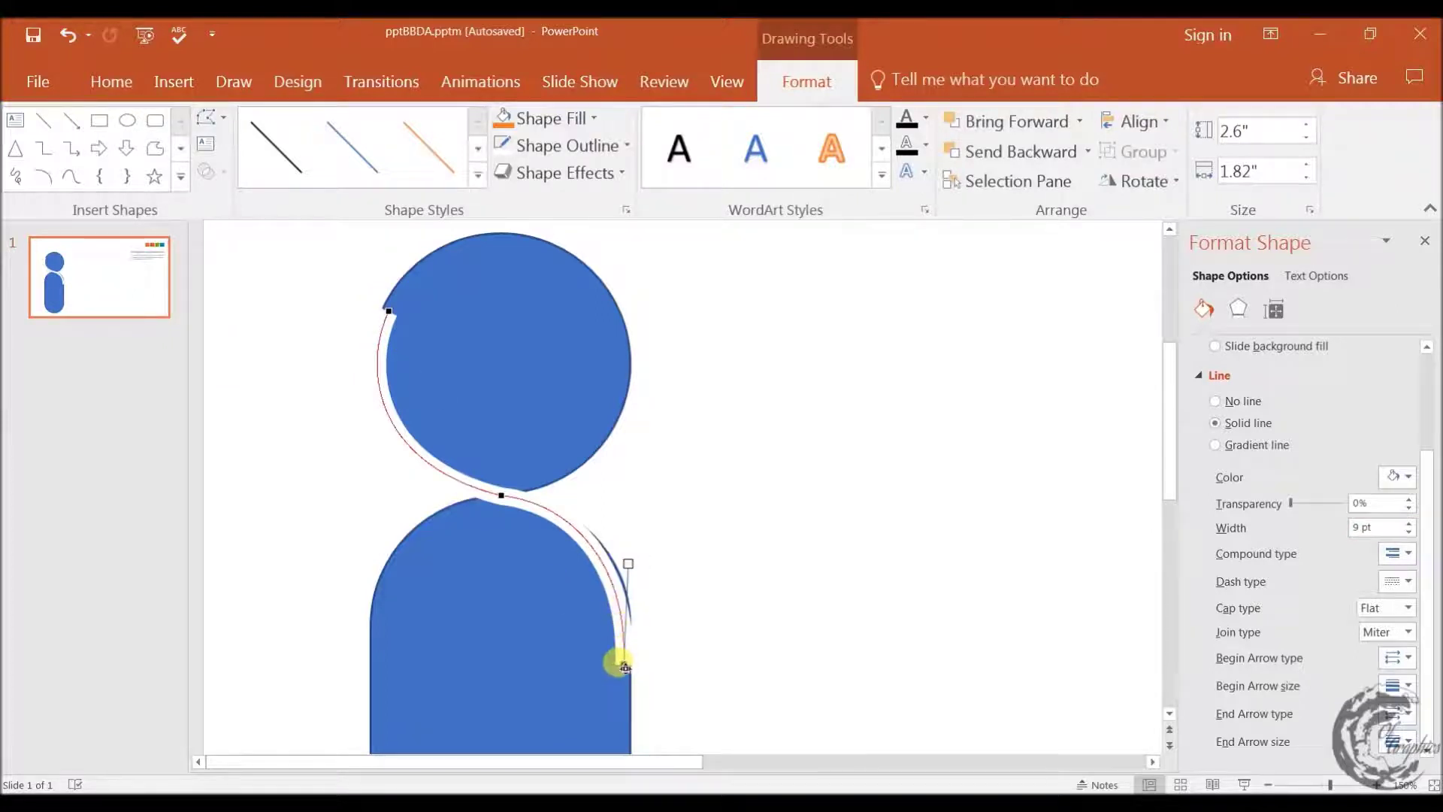
{"action": "left_click_drag", "start_coordinate": [626, 562], "coordinate": [635, 558]}
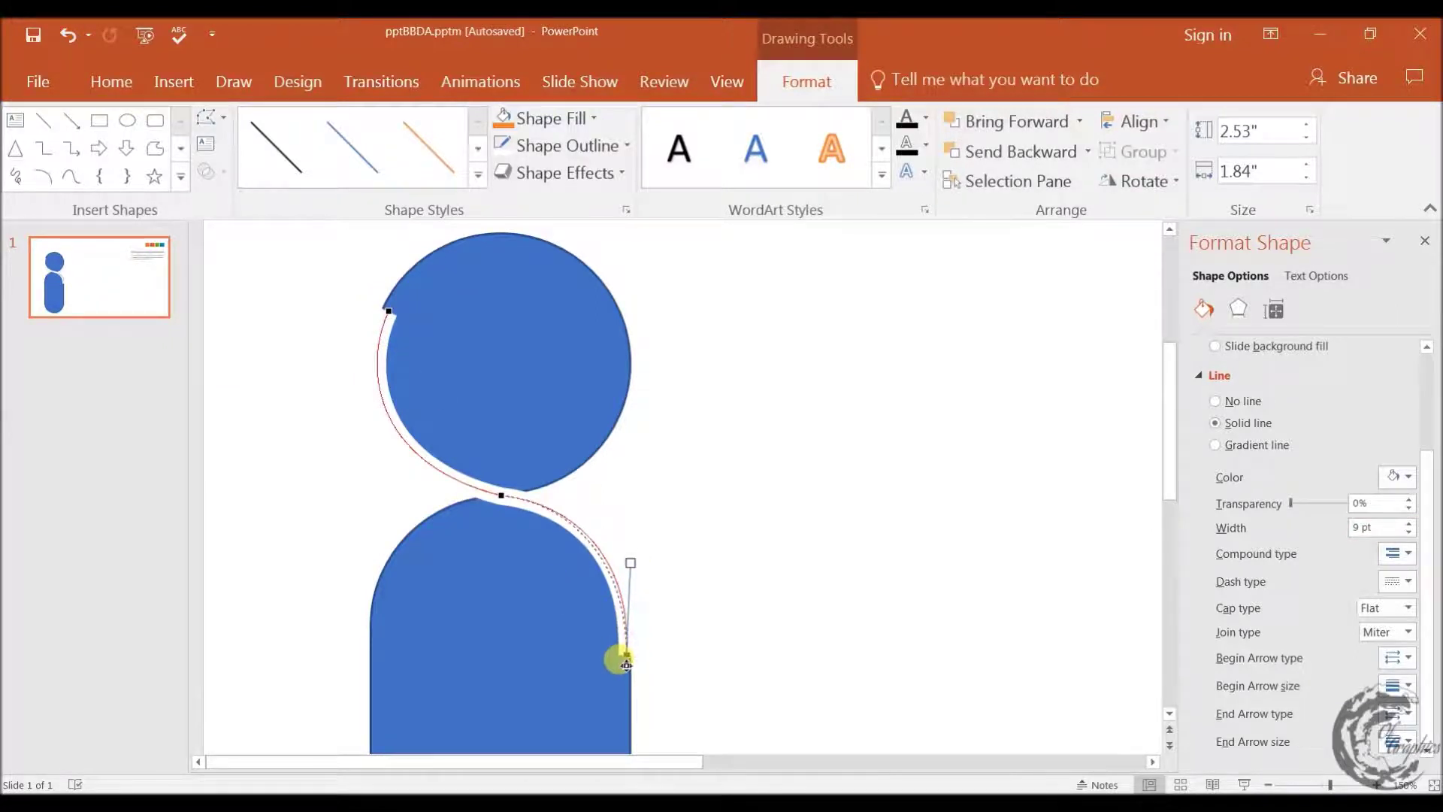
{"action": "left_click_drag", "start_coordinate": [626, 662], "coordinate": [626, 663]}
{"action": "left_click_drag", "start_coordinate": [636, 566], "coordinate": [641, 569]}
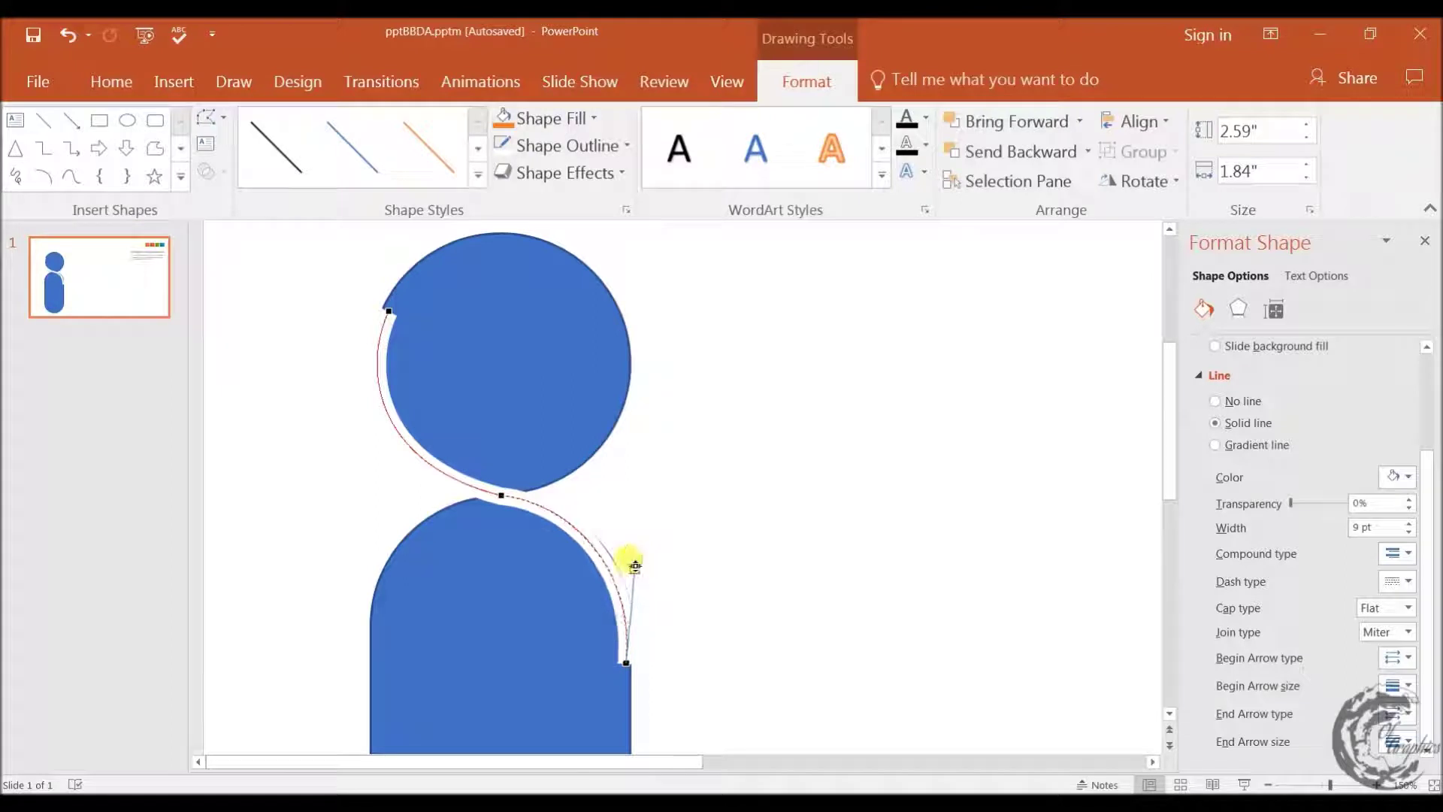
{"action": "left_click", "coordinate": [679, 549]}
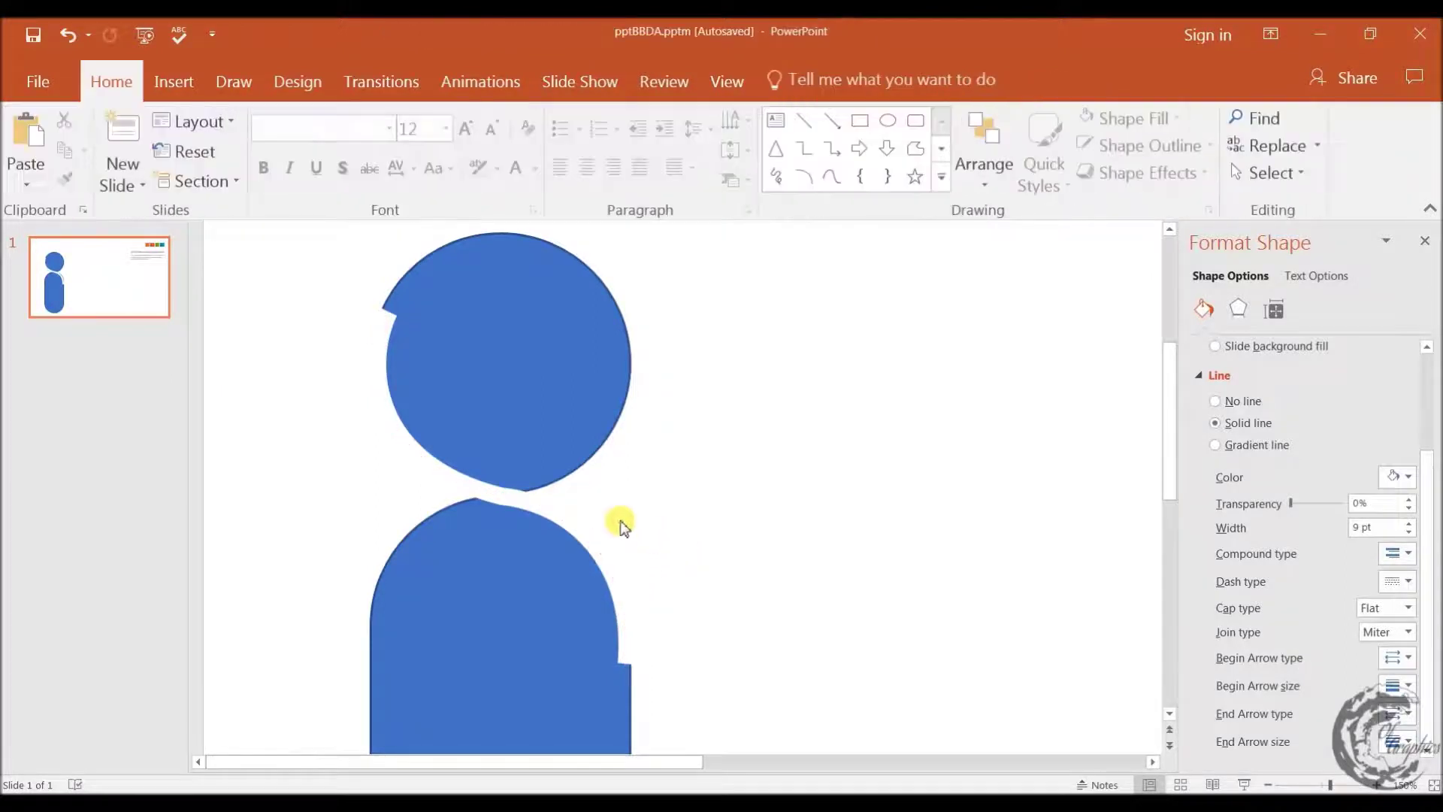
- Select the lower body pill to format its fill
{"action": "scroll", "coordinate": [586, 506], "scroll_direction": "down", "scroll_amount": 5}
{"action": "left_click", "coordinate": [402, 562]}
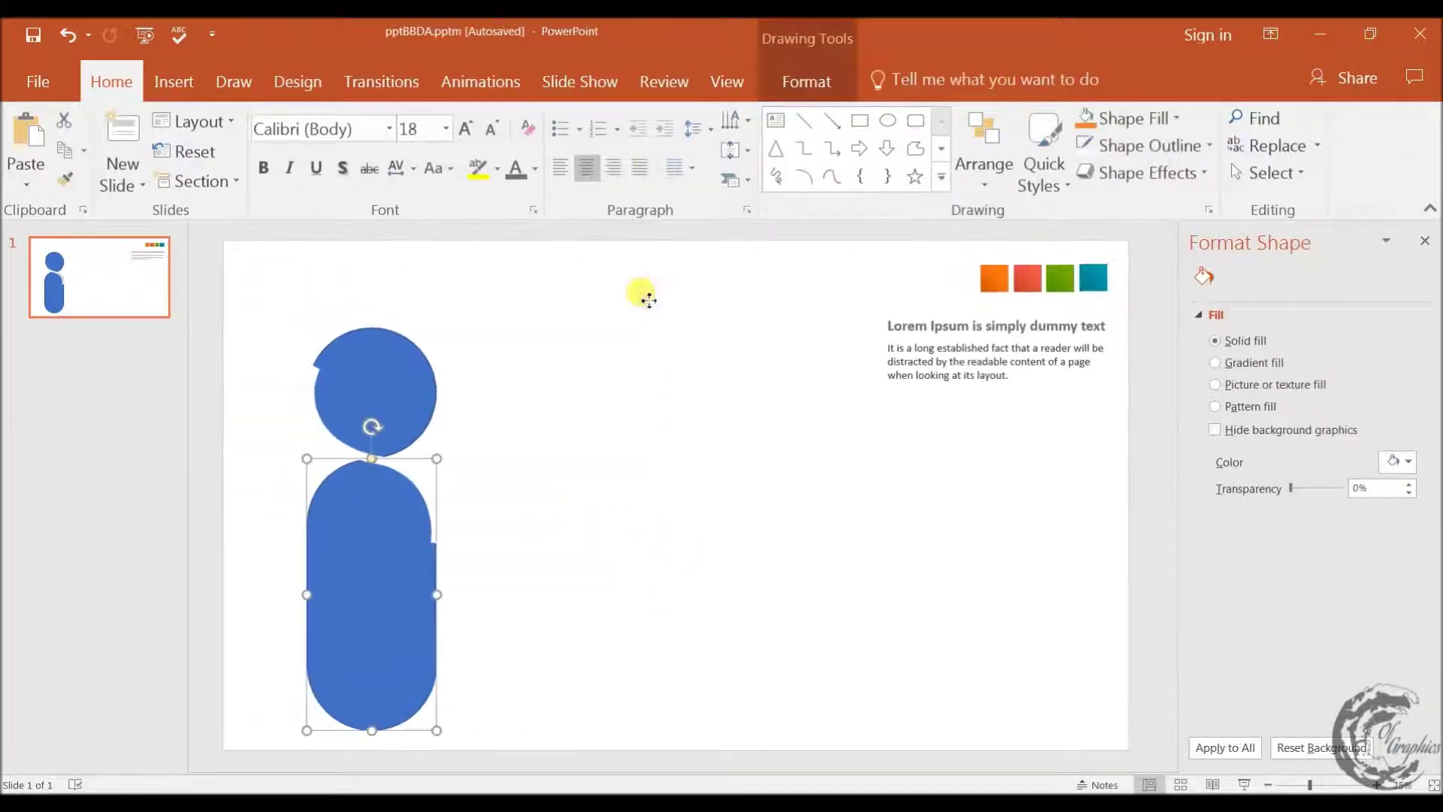
{"action": "left_click", "coordinate": [807, 81]}
{"action": "left_click", "coordinate": [565, 121]}
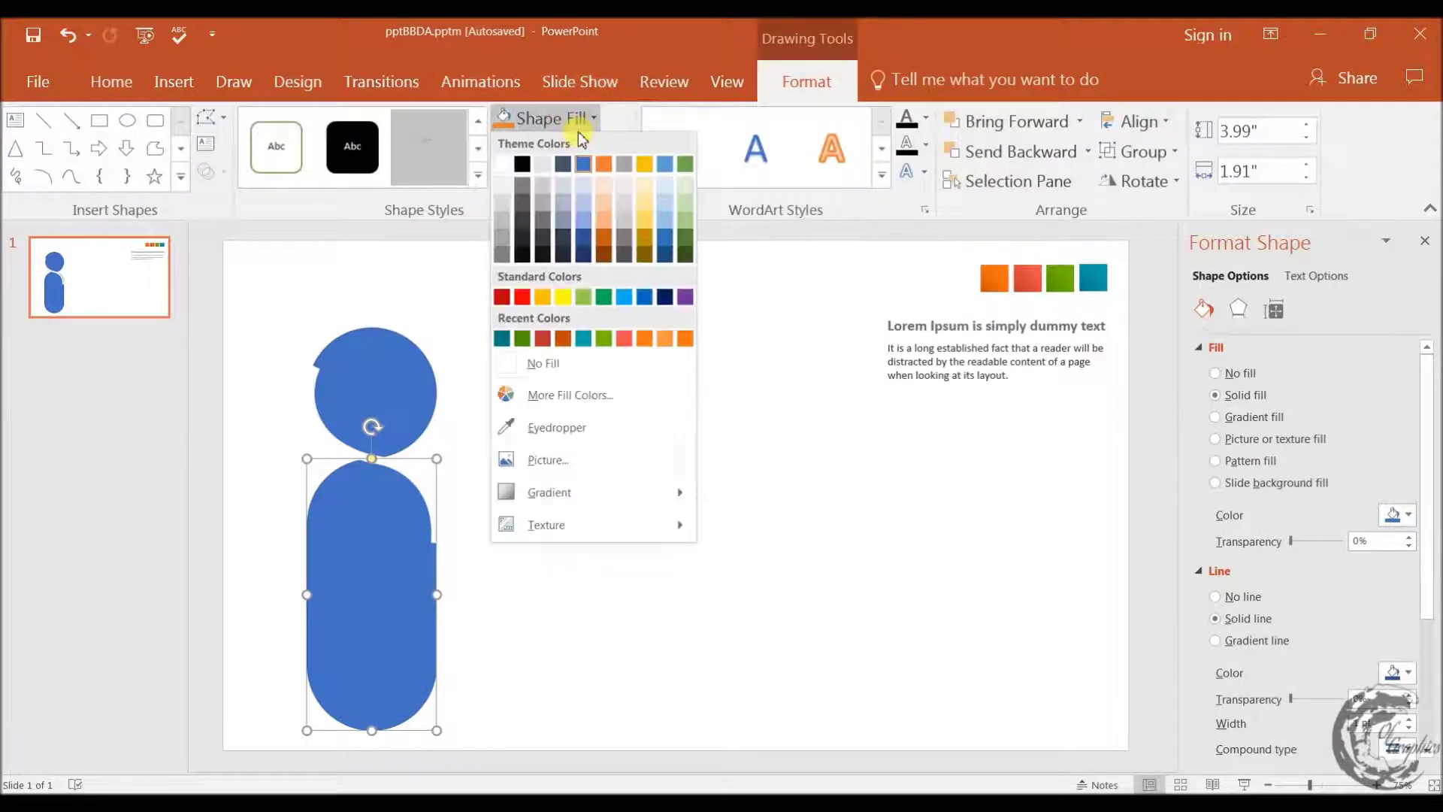
- Remove the body's solid blue fill and its outline
{"action": "left_click", "coordinate": [508, 167]}
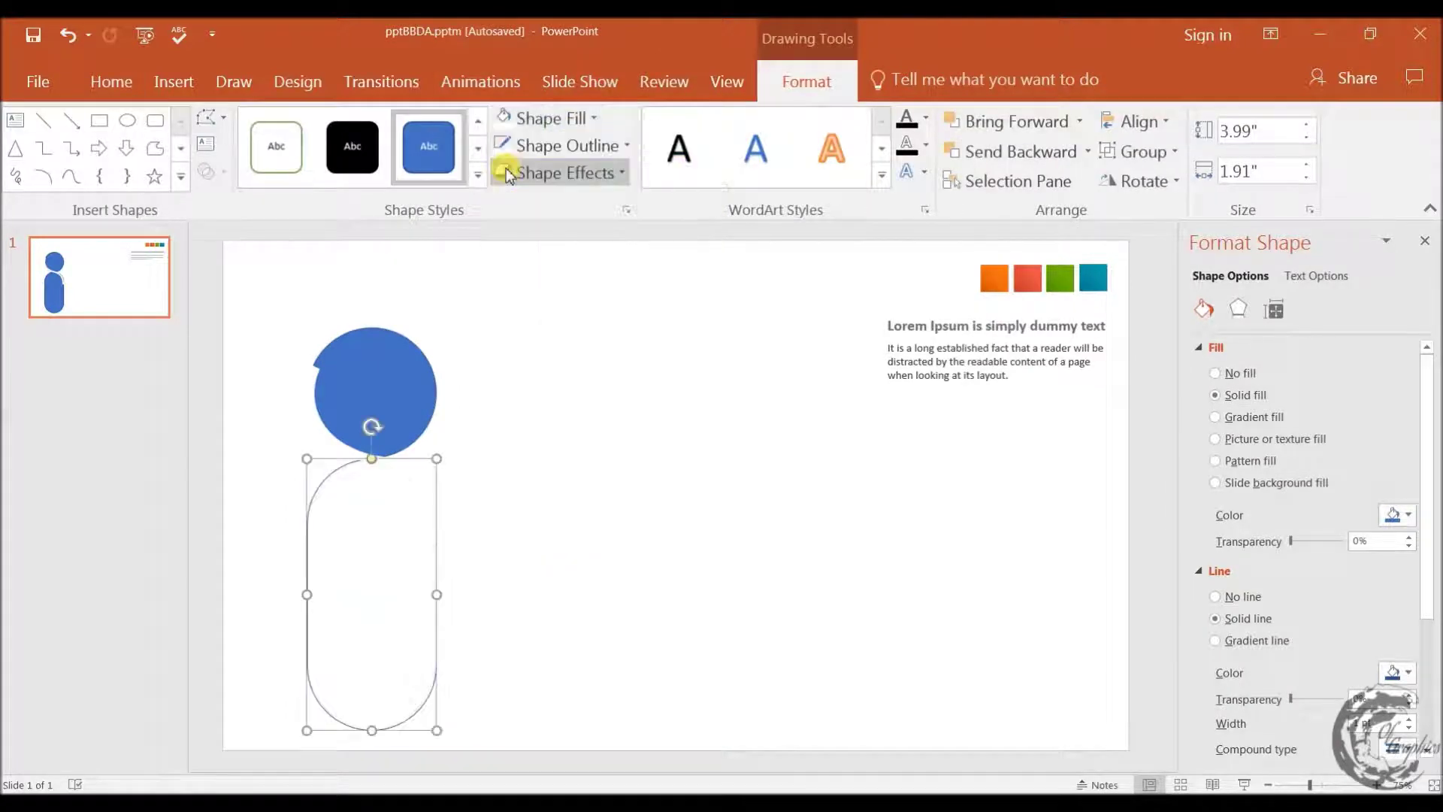
{"action": "left_click", "coordinate": [535, 145]}
{"action": "left_click", "coordinate": [549, 390]}
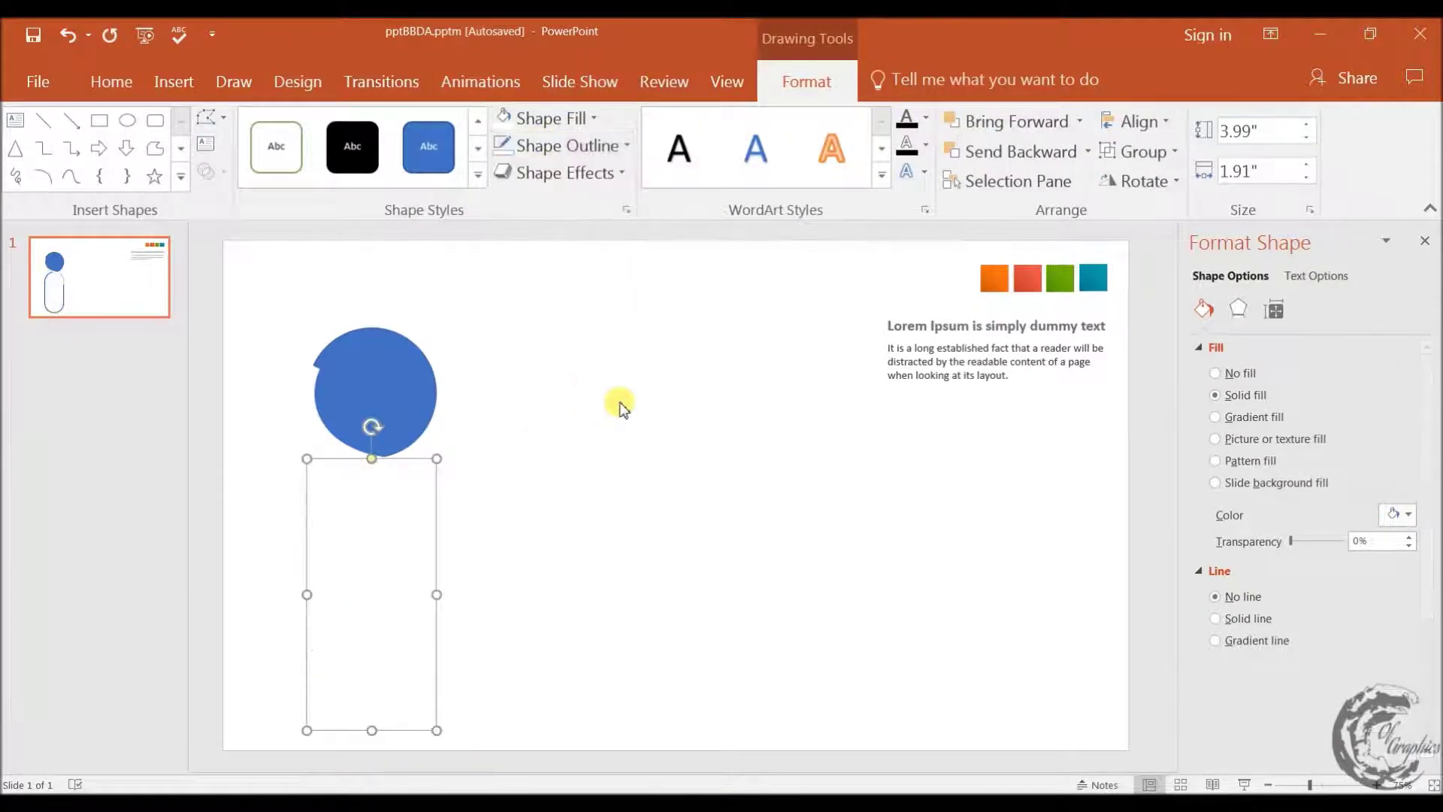
- Apply a diagonal white-to-light-tint linear gradient fill to the body
{"action": "left_click", "coordinate": [1248, 417]}
{"action": "left_click", "coordinate": [1231, 639]}
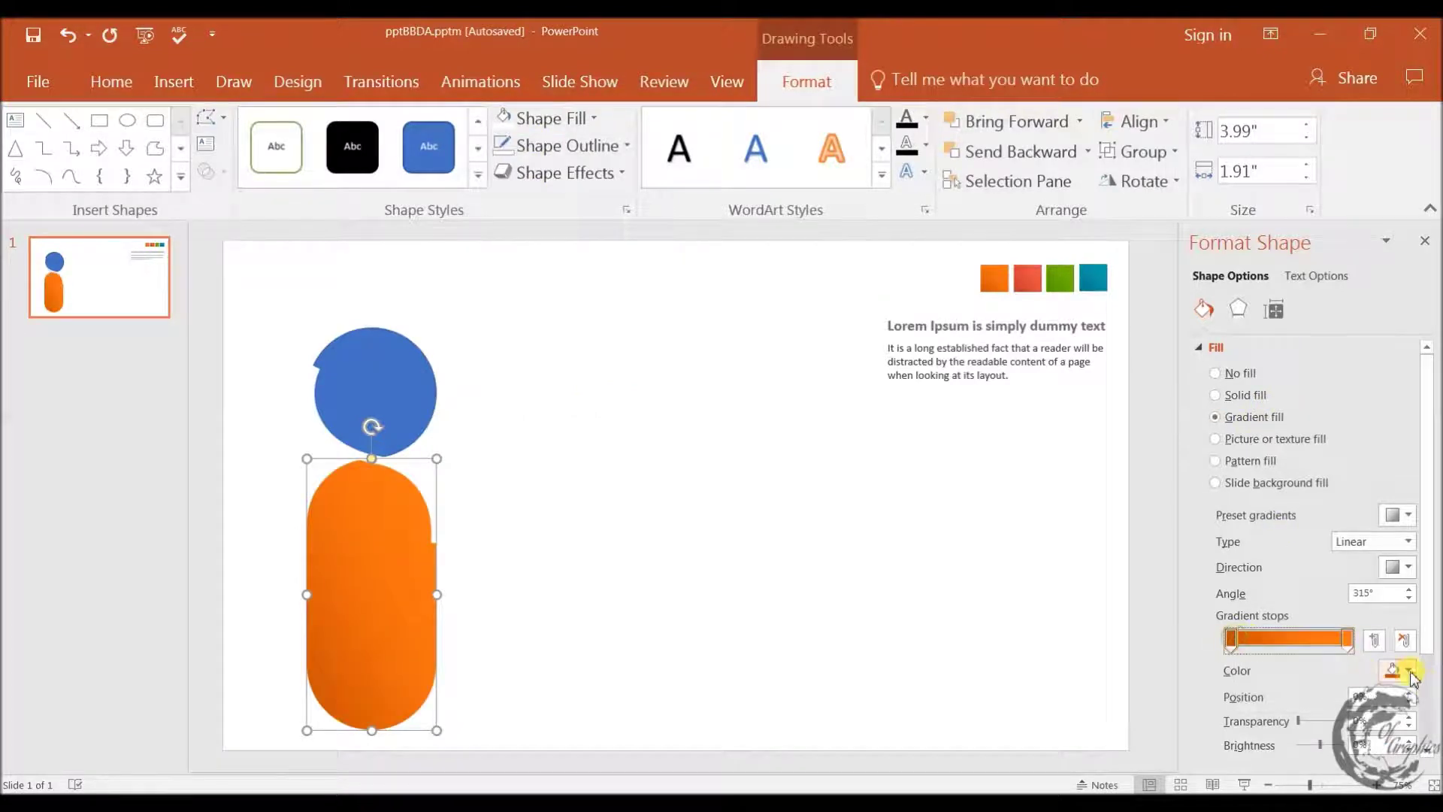
{"action": "left_click", "coordinate": [1398, 669]}
{"action": "left_click", "coordinate": [1301, 475]}
{"action": "left_click", "coordinate": [1369, 639]}
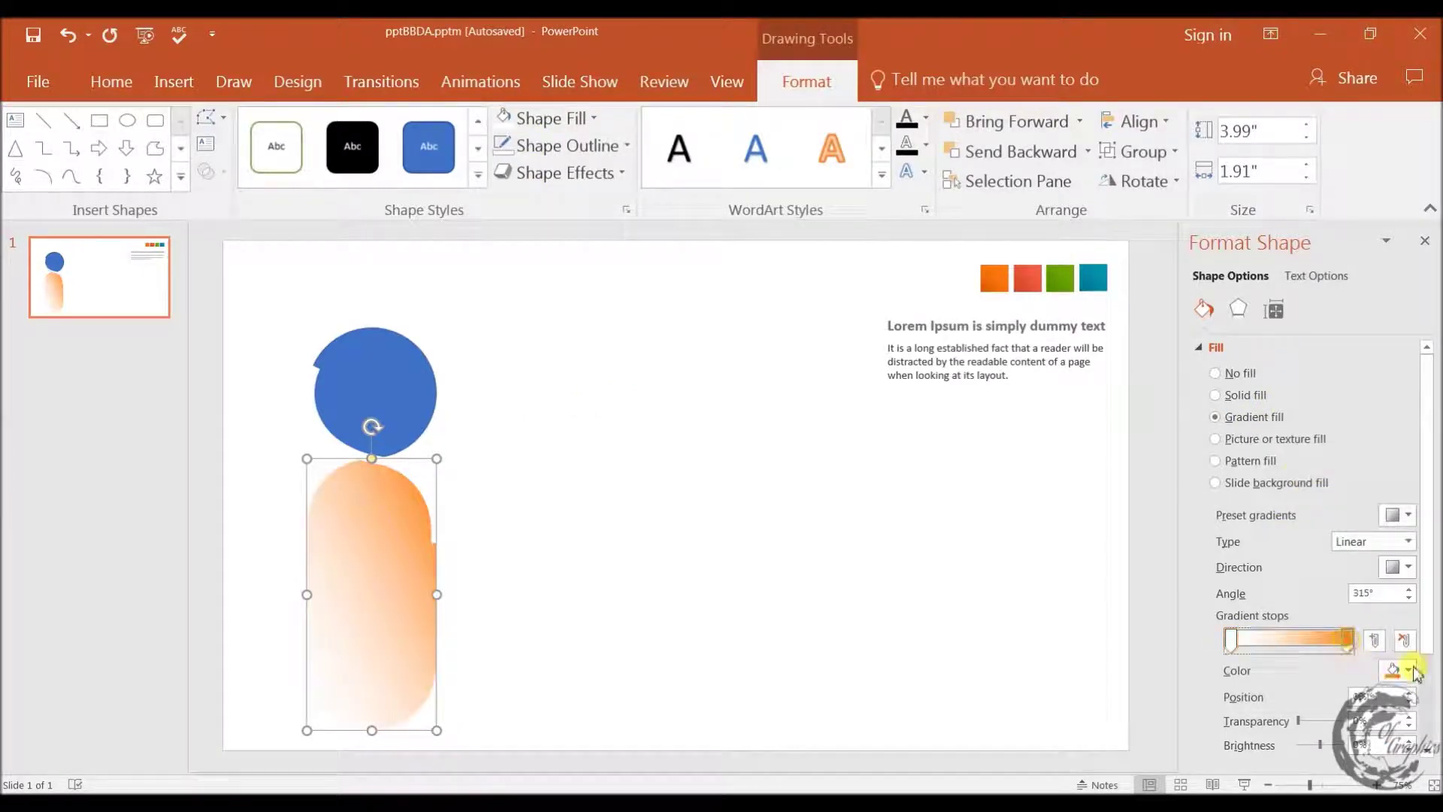
{"action": "left_click", "coordinate": [1408, 669]}
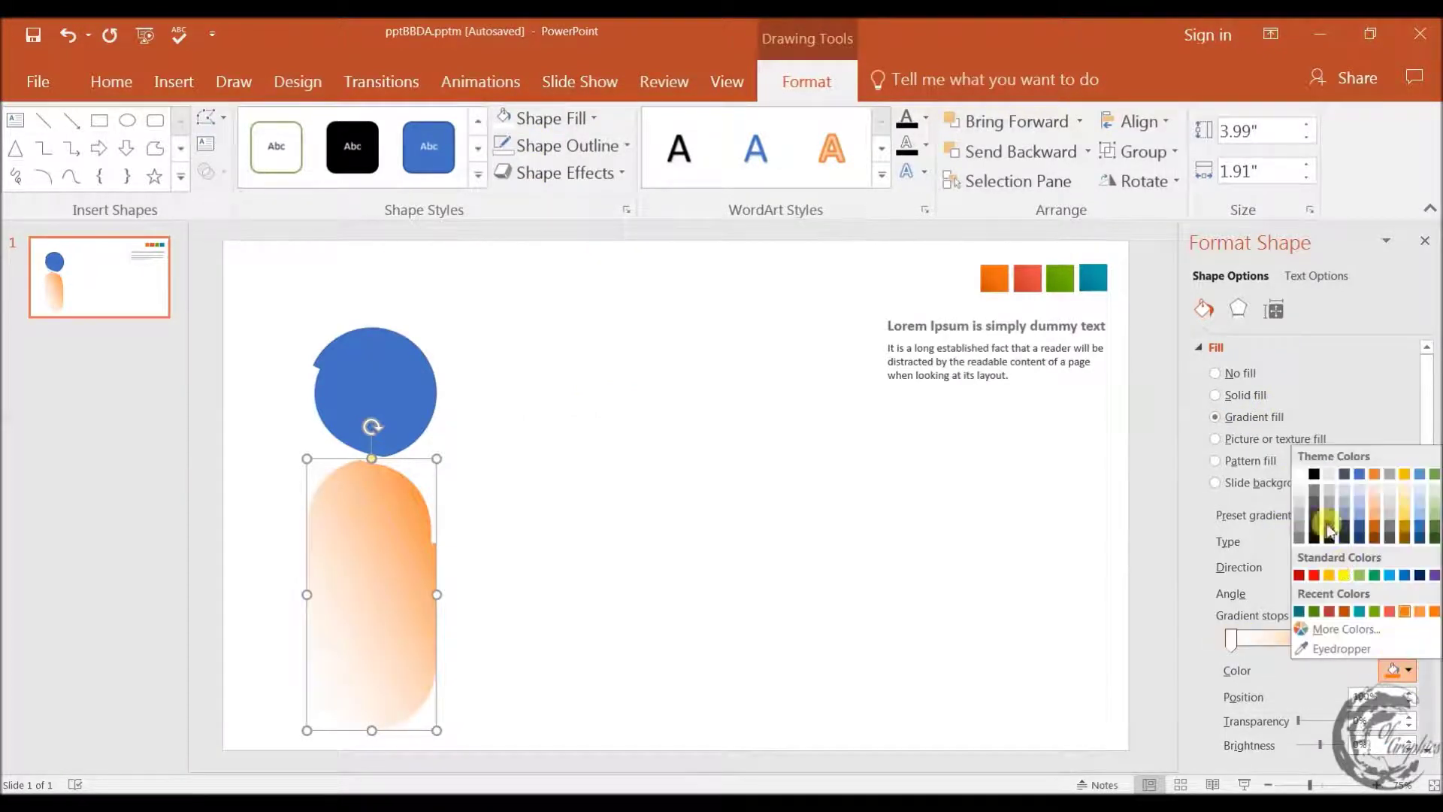
{"action": "left_click", "coordinate": [1359, 492]}
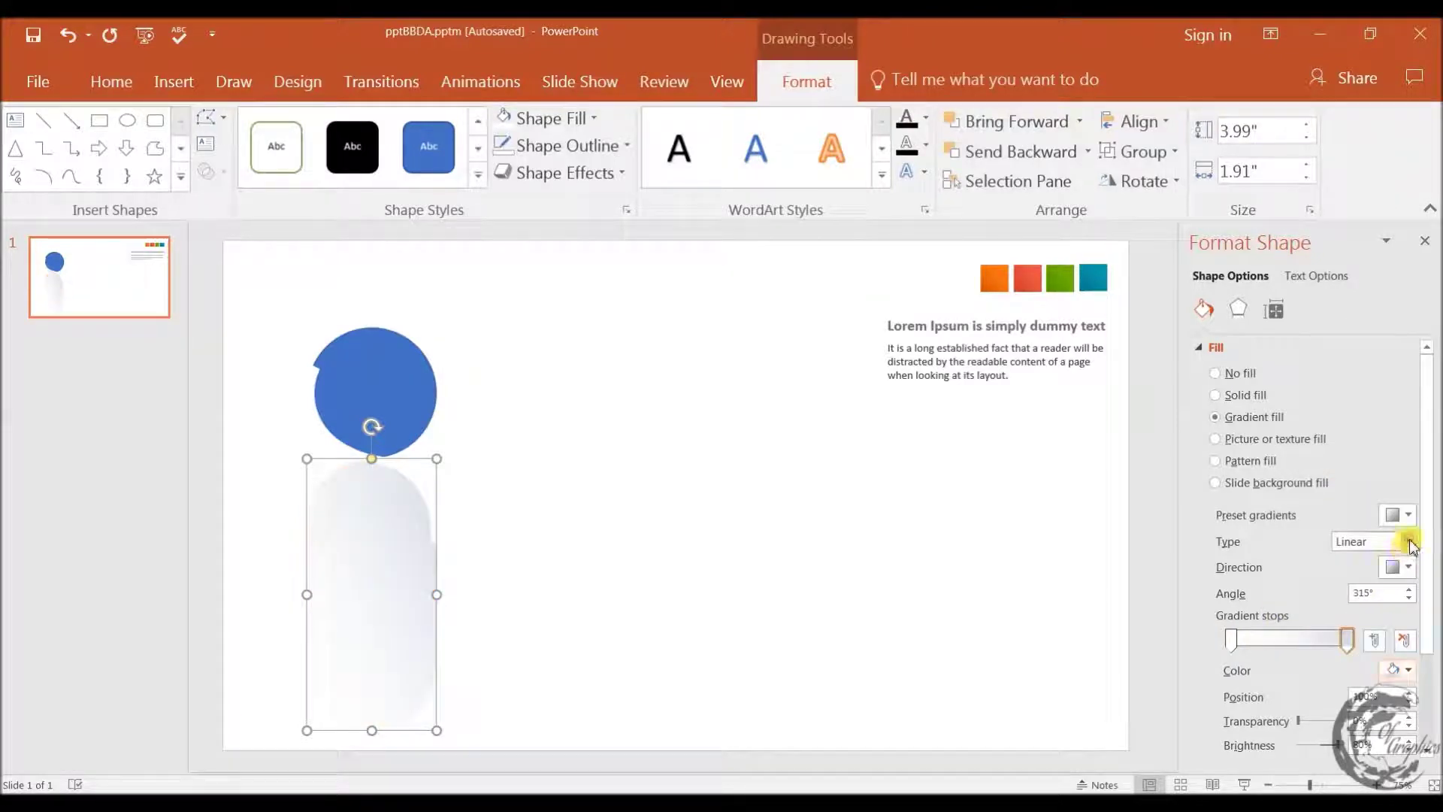
{"action": "left_click", "coordinate": [1408, 567]}
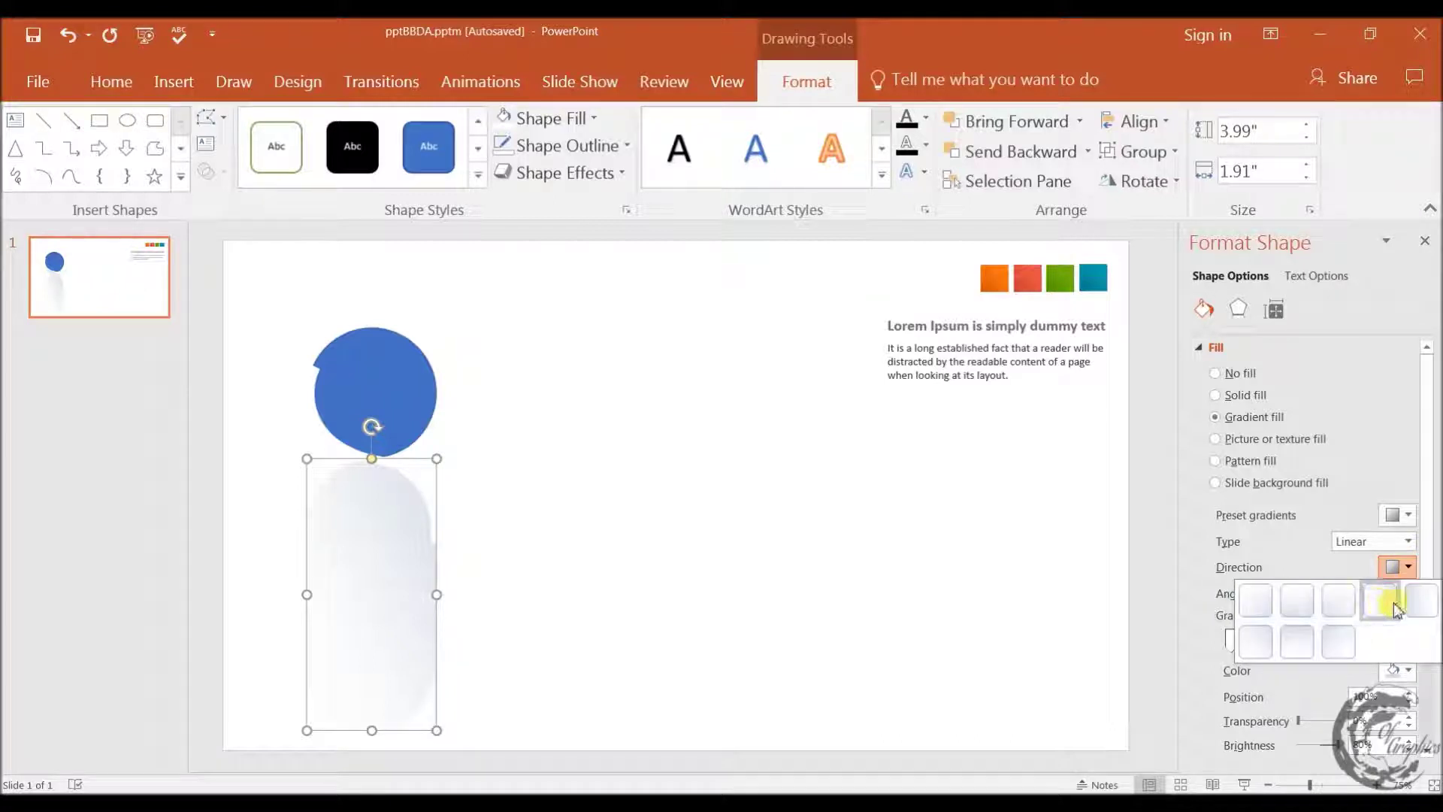
{"action": "left_click", "coordinate": [1269, 645]}
{"action": "mouse_move", "coordinate": [1233, 643]}
{"action": "left_mouse_down"}
{"action": "mouse_move", "coordinate": [1296, 645]}
{"action": "mouse_move", "coordinate": [1237, 650]}
{"action": "left_mouse_up"}
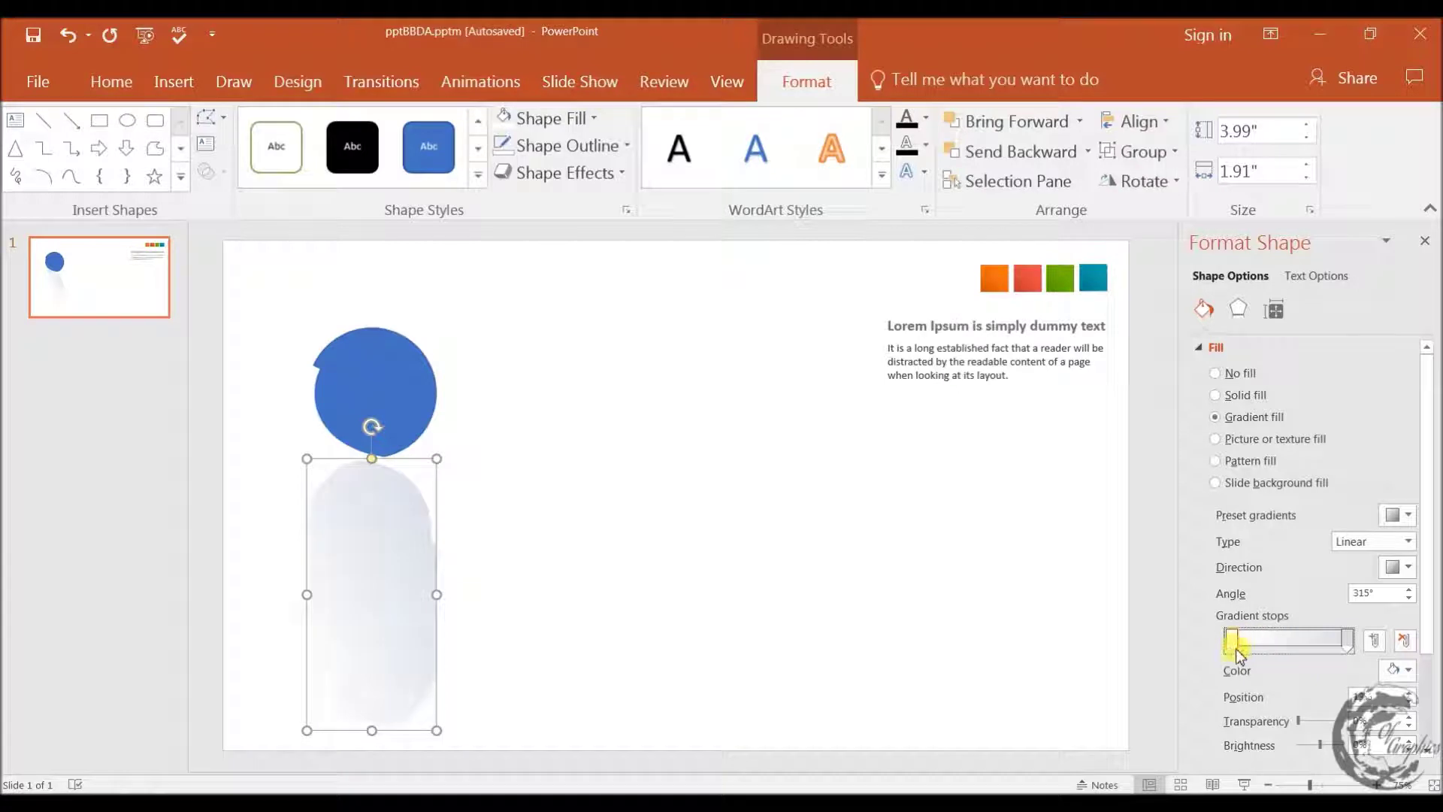
{"action": "left_click", "coordinate": [1407, 541]}
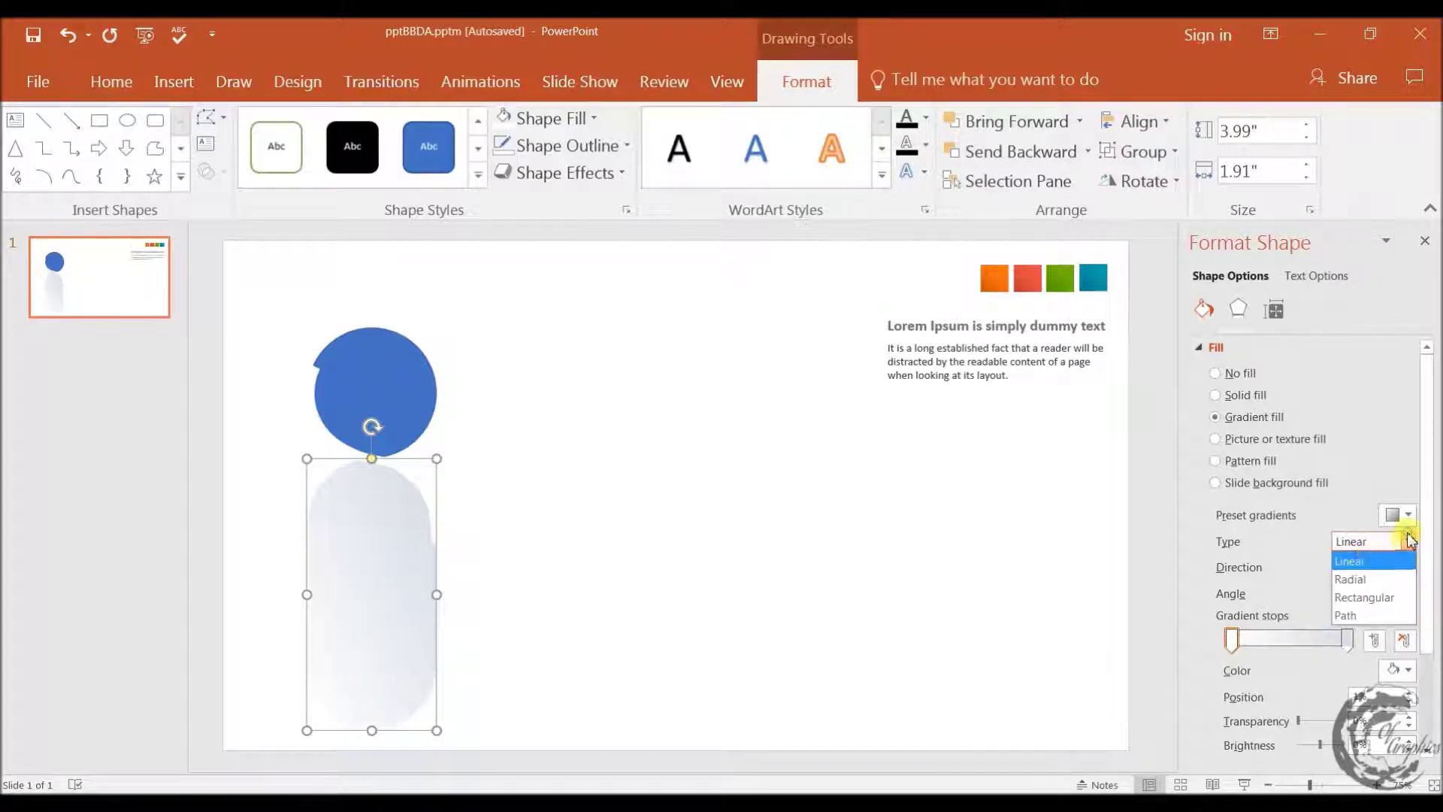
- Switch the body to a radial gradient with an added light grey and white stop
{"action": "left_click", "coordinate": [1350, 578]}
{"action": "left_click", "coordinate": [1408, 568]}
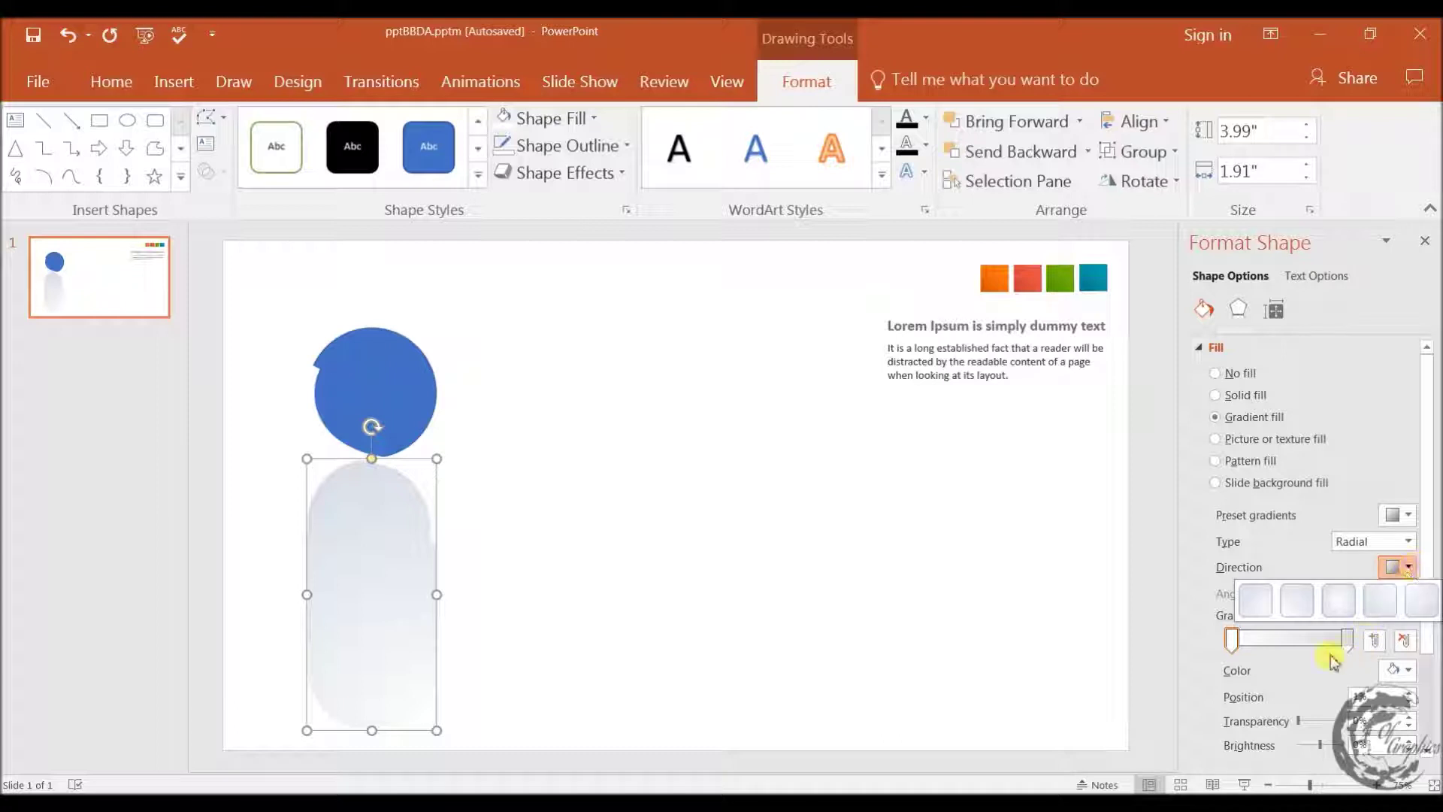
{"action": "left_click", "coordinate": [1380, 600]}
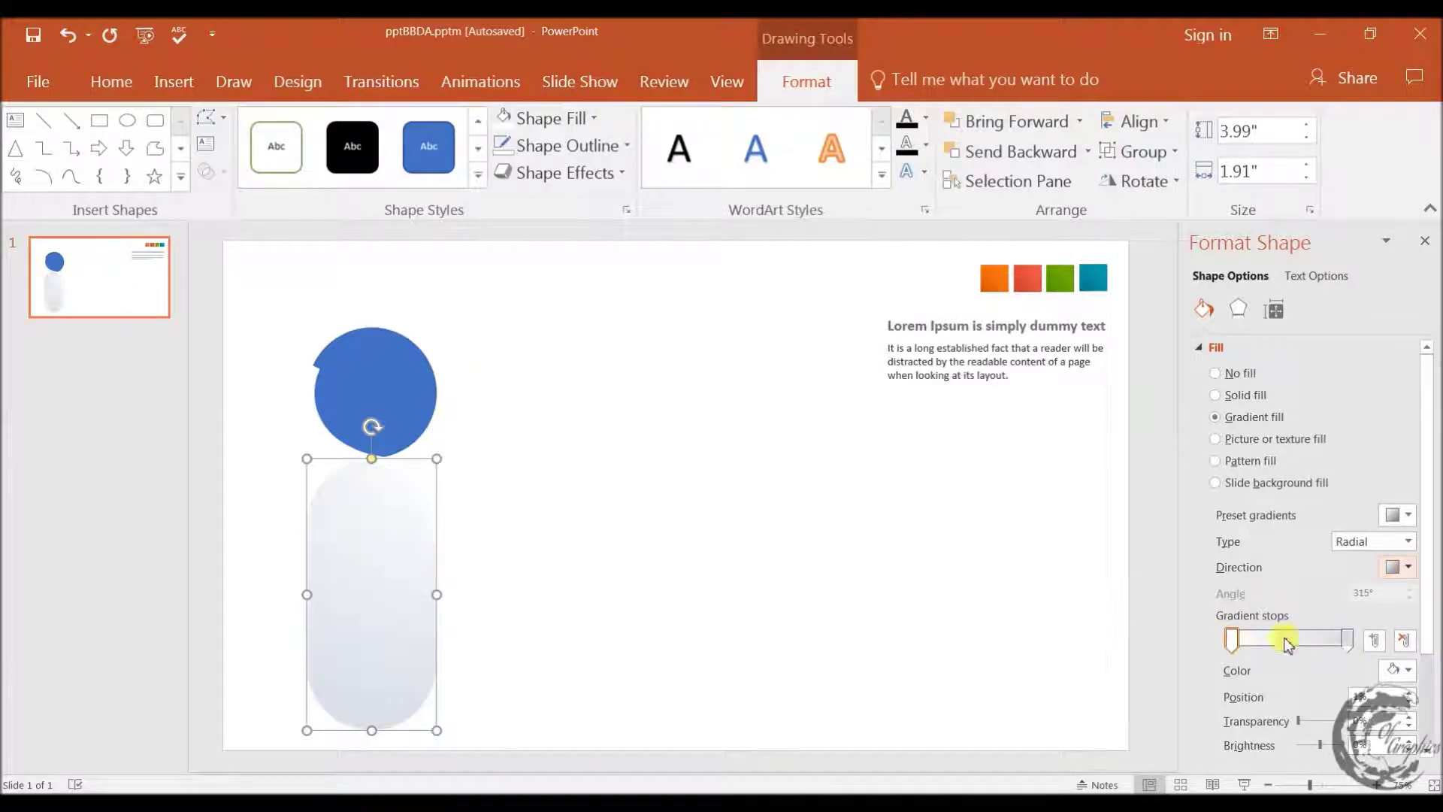
{"action": "mouse_move", "coordinate": [1345, 646]}
{"action": "left_mouse_down"}
{"action": "mouse_move", "coordinate": [1243, 639]}
{"action": "mouse_move", "coordinate": [1367, 645]}
{"action": "mouse_move", "coordinate": [1292, 639]}
{"action": "left_mouse_up"}
{"action": "left_click", "coordinate": [1374, 641]}
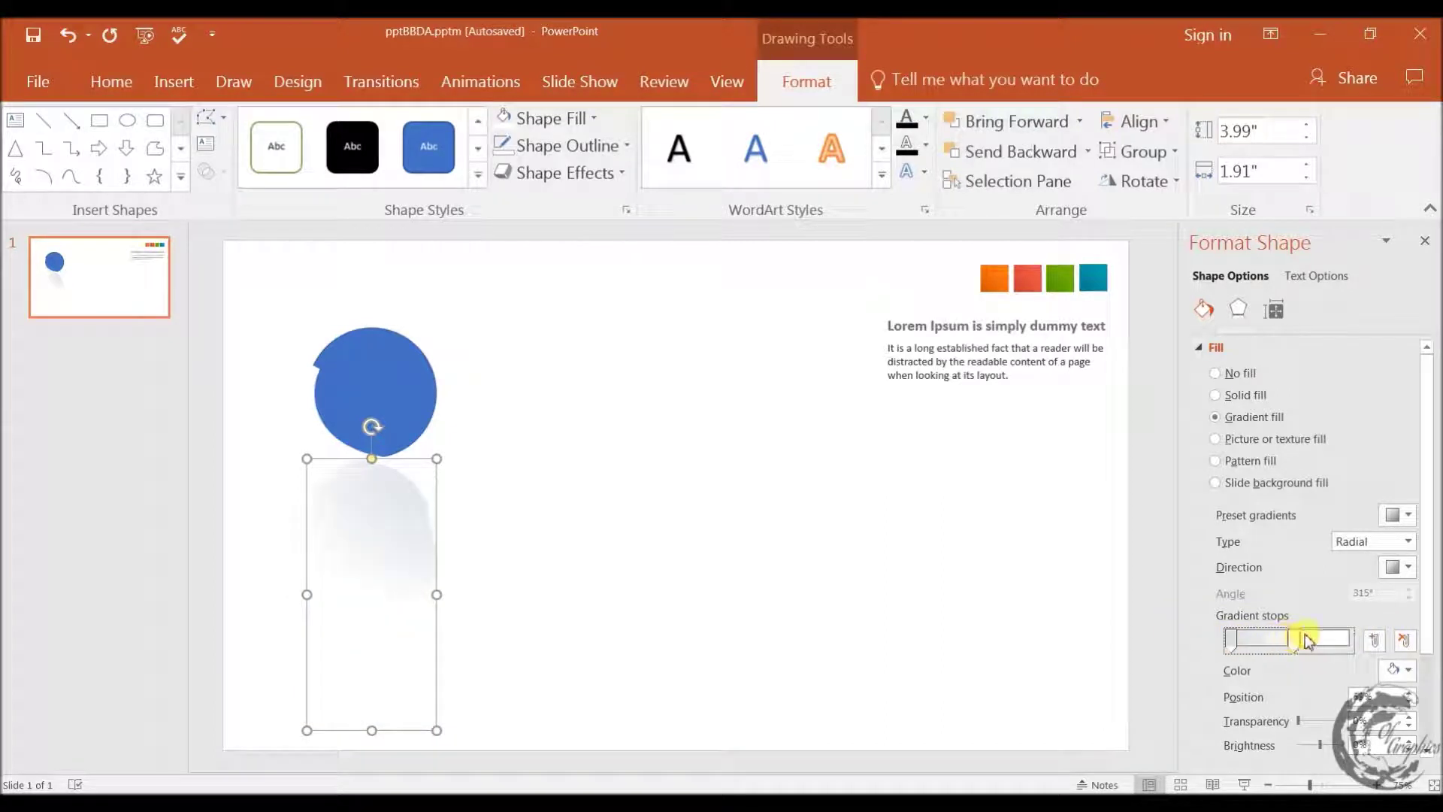
{"action": "left_click", "coordinate": [1410, 672]}
{"action": "left_click", "coordinate": [1299, 495]}
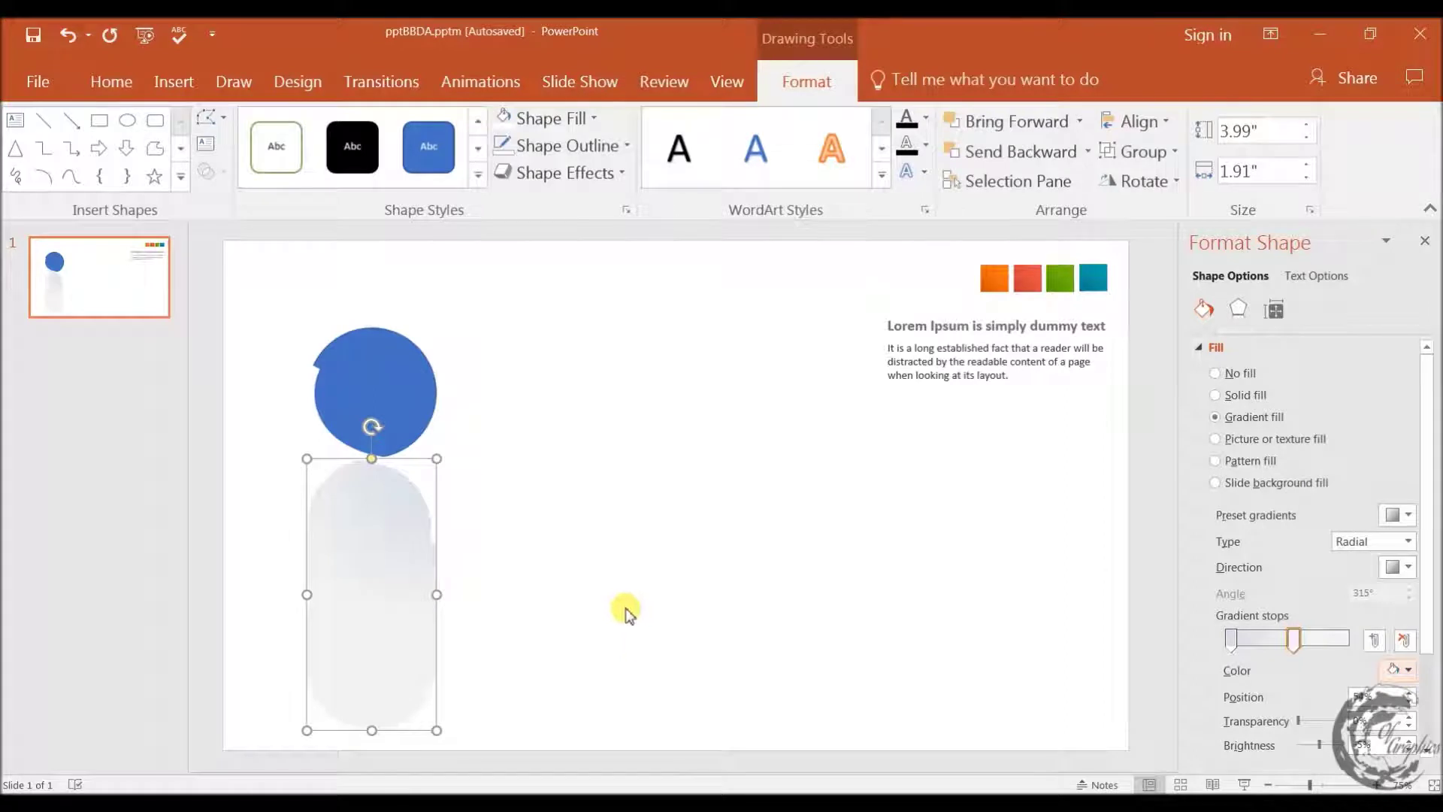
{"action": "left_click", "coordinate": [1410, 672]}
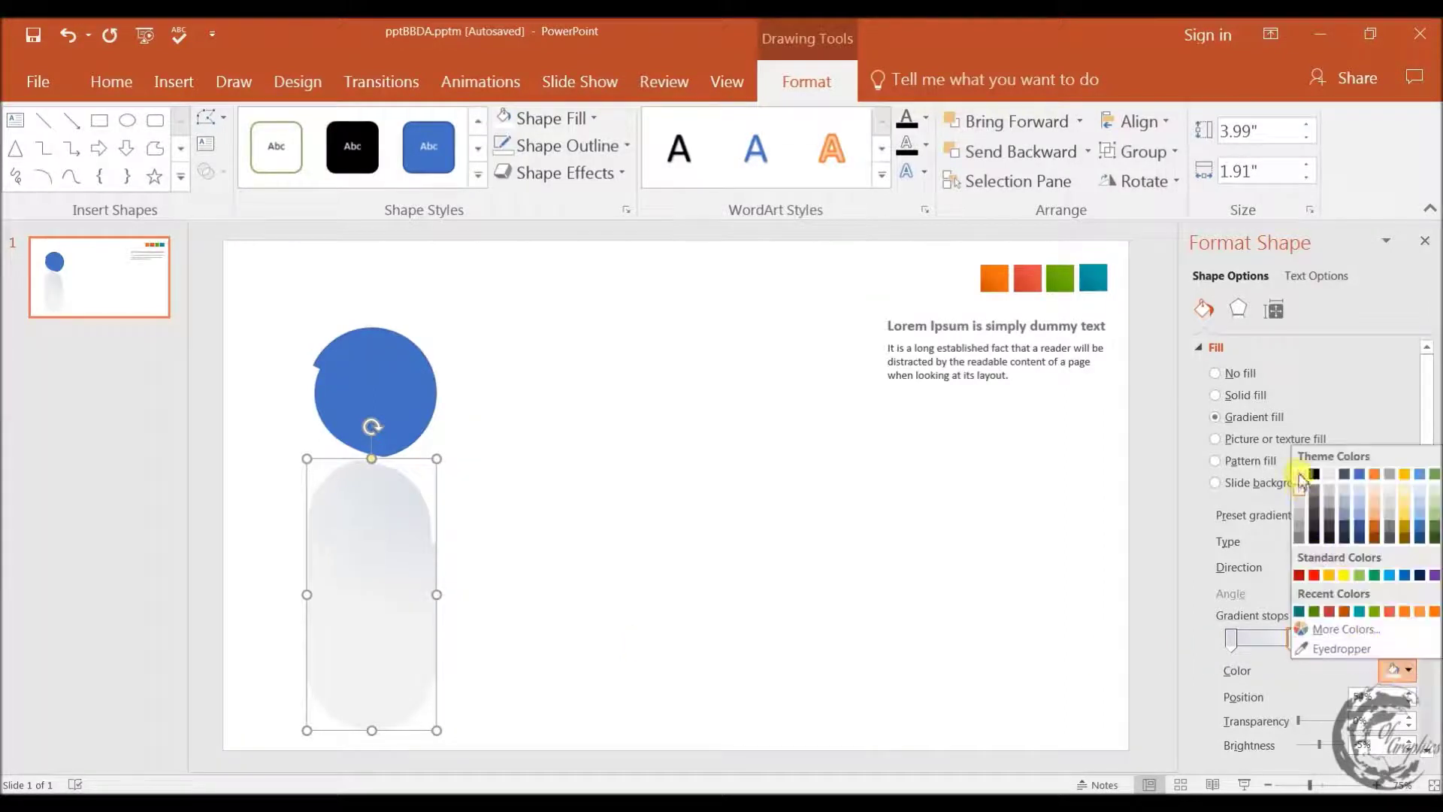
{"action": "left_click", "coordinate": [773, 614]}
{"action": "left_click", "coordinate": [1400, 670]}
{"action": "left_click", "coordinate": [1301, 472]}
- Give the body an outer drop shadow preset
{"action": "left_click", "coordinate": [309, 554]}
{"action": "left_click", "coordinate": [377, 554]}
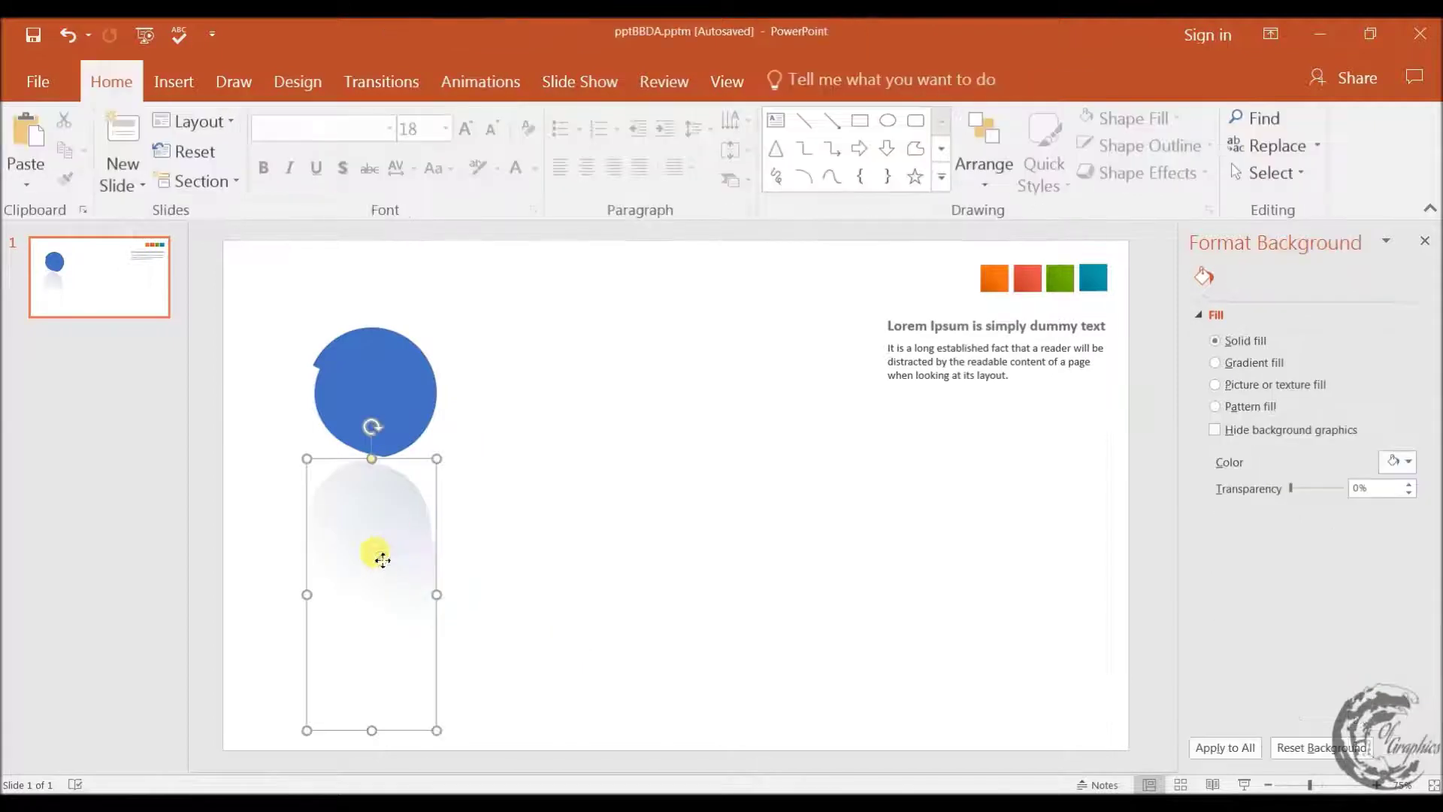
{"action": "left_click", "coordinate": [565, 180]}
{"action": "mouse_move", "coordinate": [568, 273]}
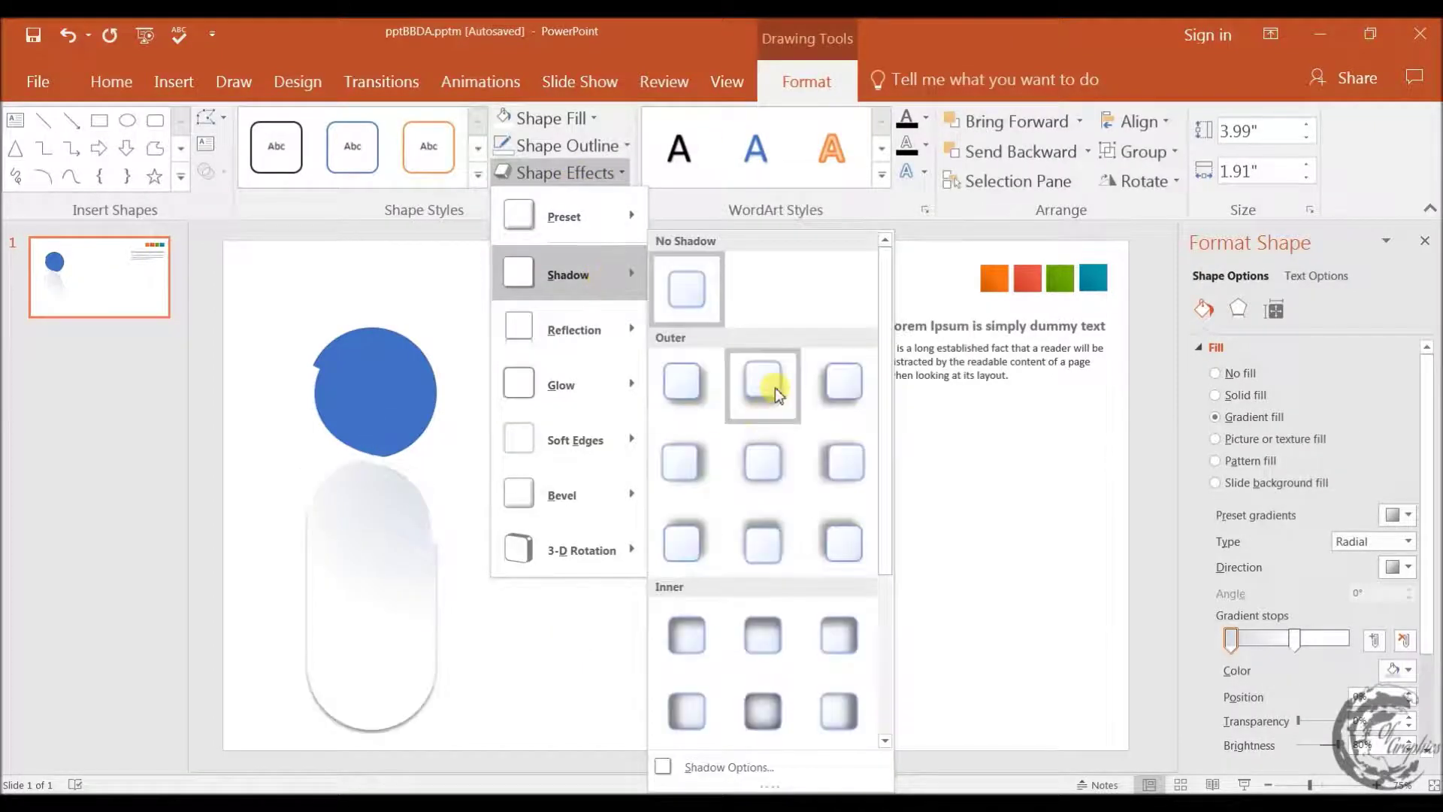
{"action": "left_click", "coordinate": [771, 385]}
{"action": "left_click", "coordinate": [459, 507]}
{"action": "left_click", "coordinate": [413, 484]}
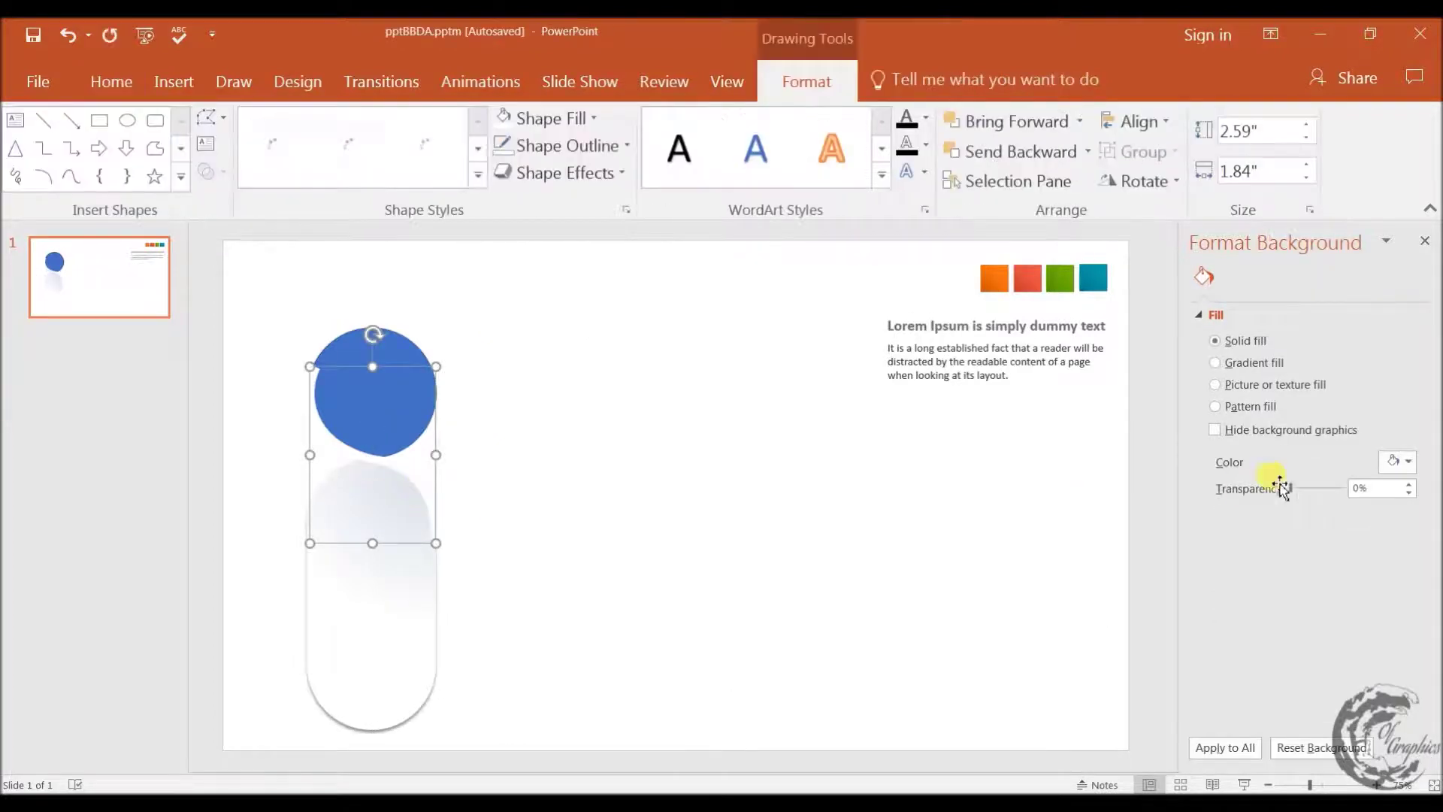
- Give the curve a gradient line and make its first stop white
{"action": "left_click", "coordinate": [1220, 375]}
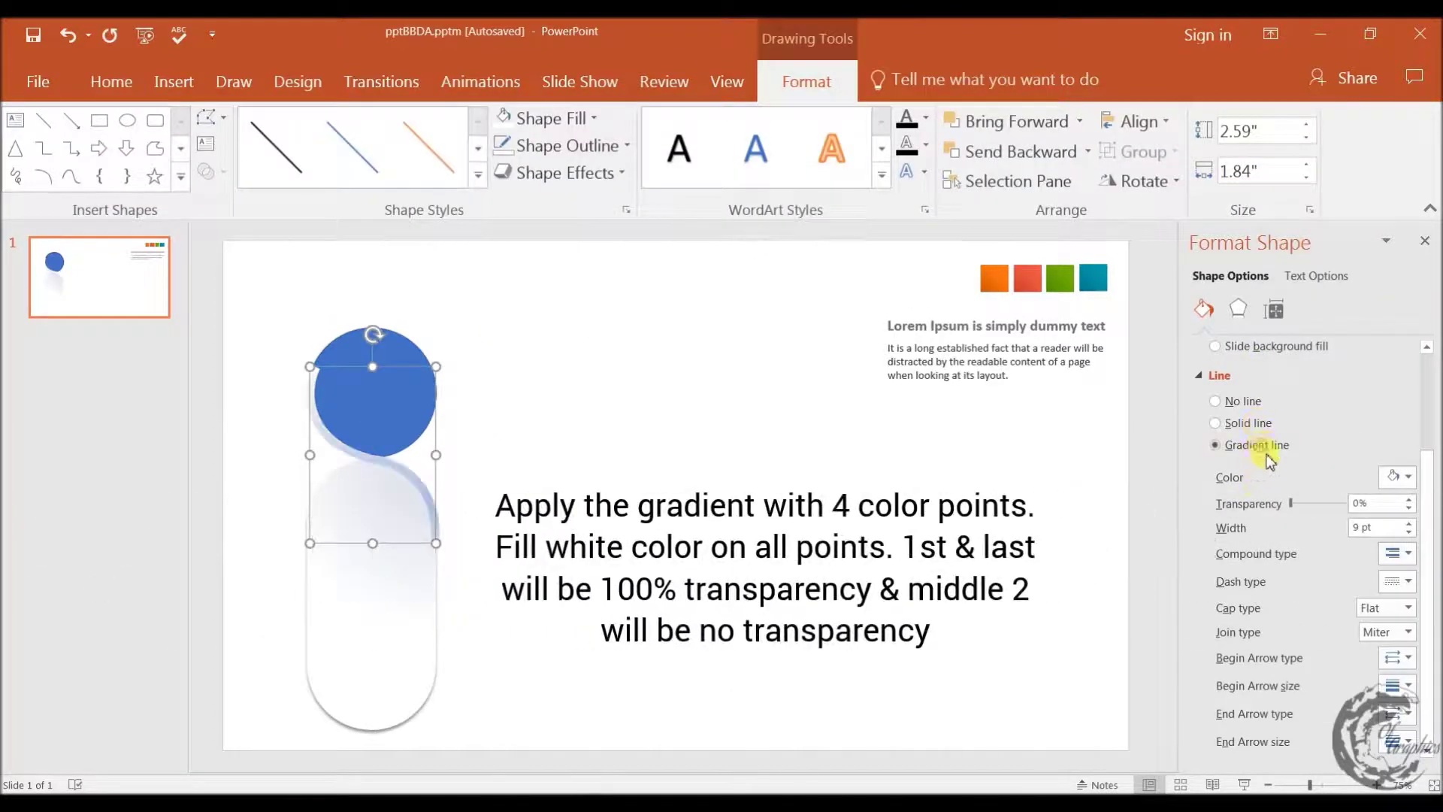
{"action": "left_click", "coordinate": [1215, 445]}
{"action": "left_click_drag", "start_coordinate": [1315, 610], "coordinate": [1276, 610]}
{"action": "left_click", "coordinate": [1281, 606]}
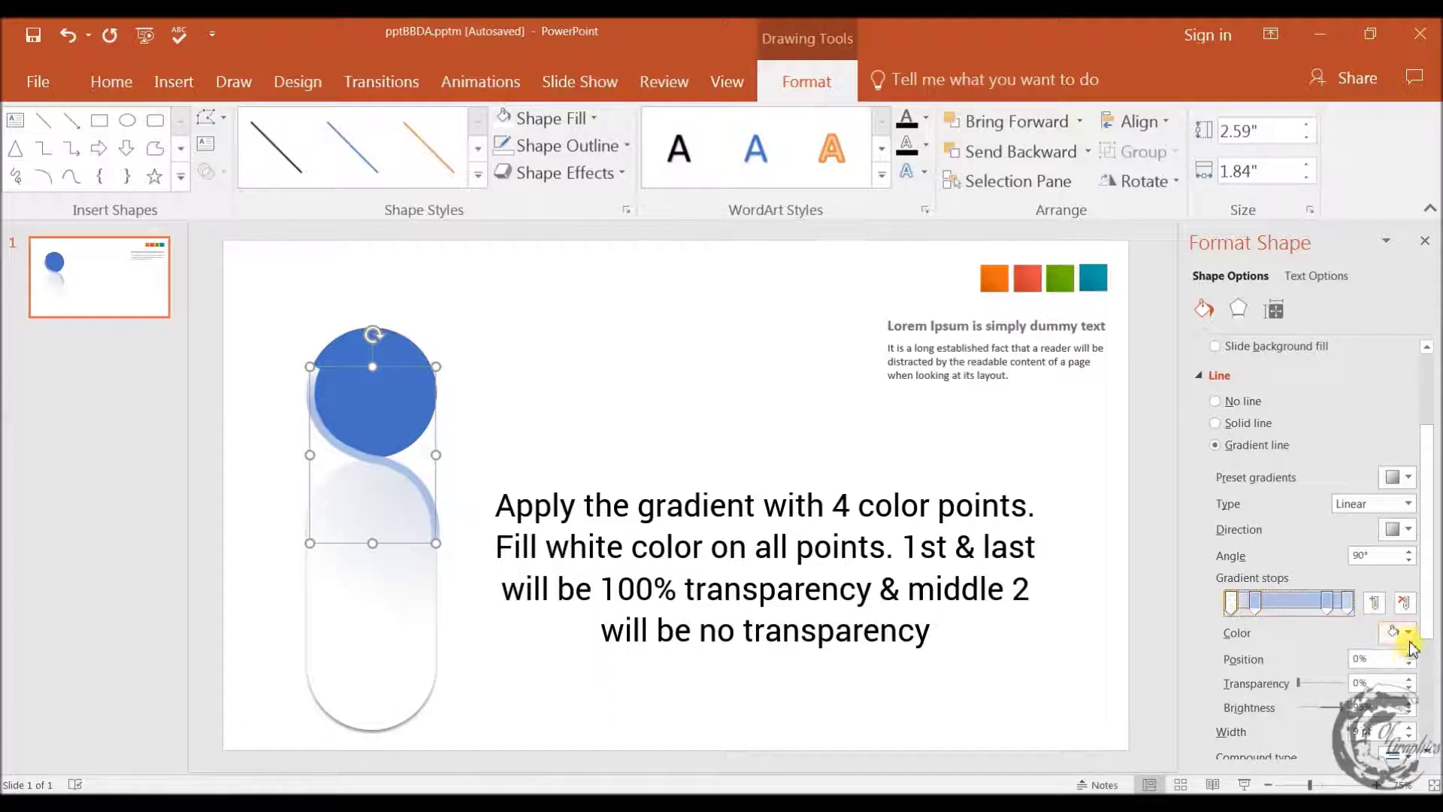
{"action": "left_click", "coordinate": [1408, 633]}
{"action": "left_click", "coordinate": [1296, 430]}
- Make the remaining line gradient stops, including the 83% stop, white
{"action": "left_click", "coordinate": [1256, 602]}
{"action": "left_click", "coordinate": [1395, 632]}
{"action": "left_click", "coordinate": [1304, 436]}
{"action": "left_click", "coordinate": [1327, 602]}
{"action": "left_click", "coordinate": [1408, 633]}
{"action": "left_click", "coordinate": [1304, 436]}
{"action": "left_click", "coordinate": [1408, 633]}
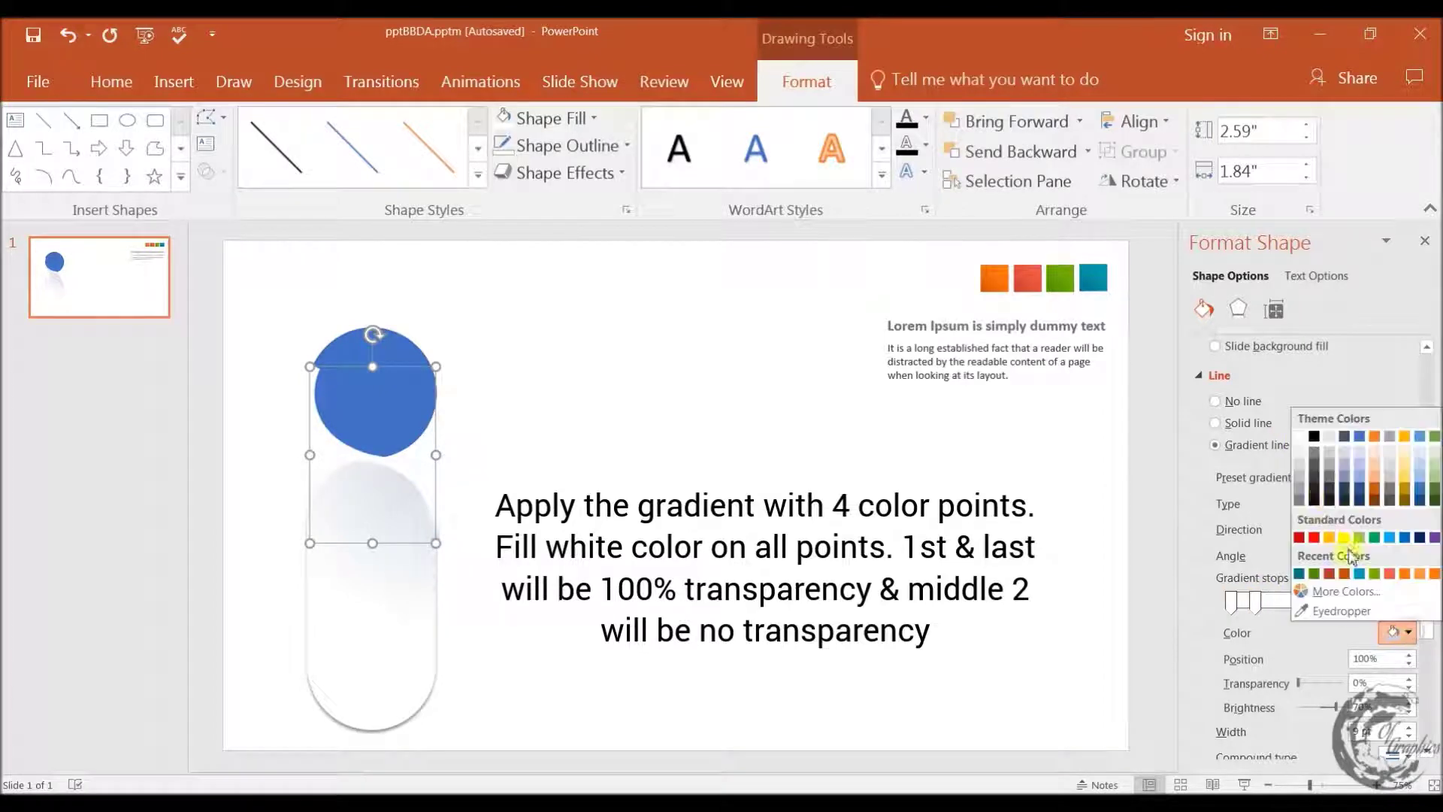
{"action": "left_click", "coordinate": [1300, 437]}
{"action": "type", "text": "100"}
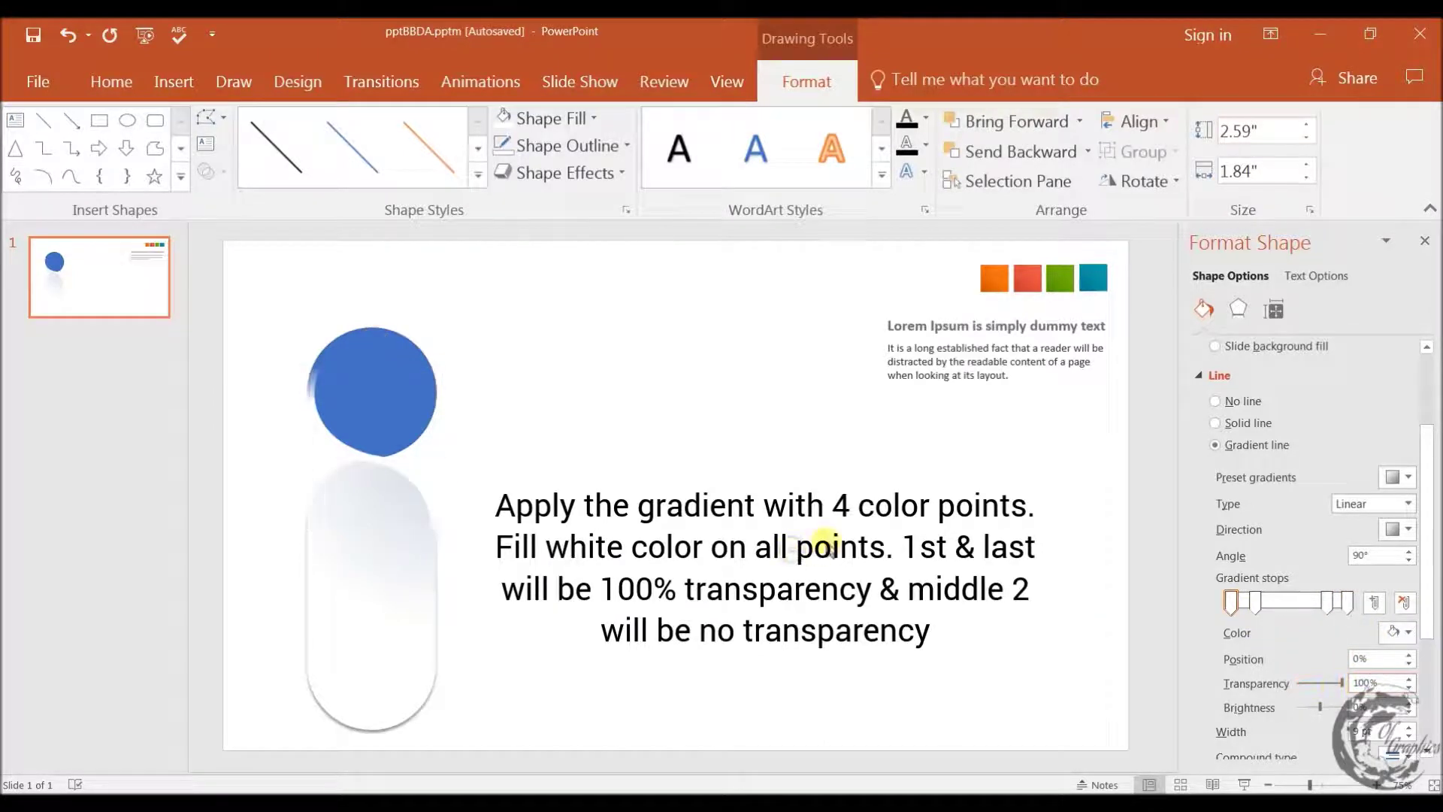
{"action": "left_click", "coordinate": [449, 434]}
{"action": "left_click", "coordinate": [993, 278]}
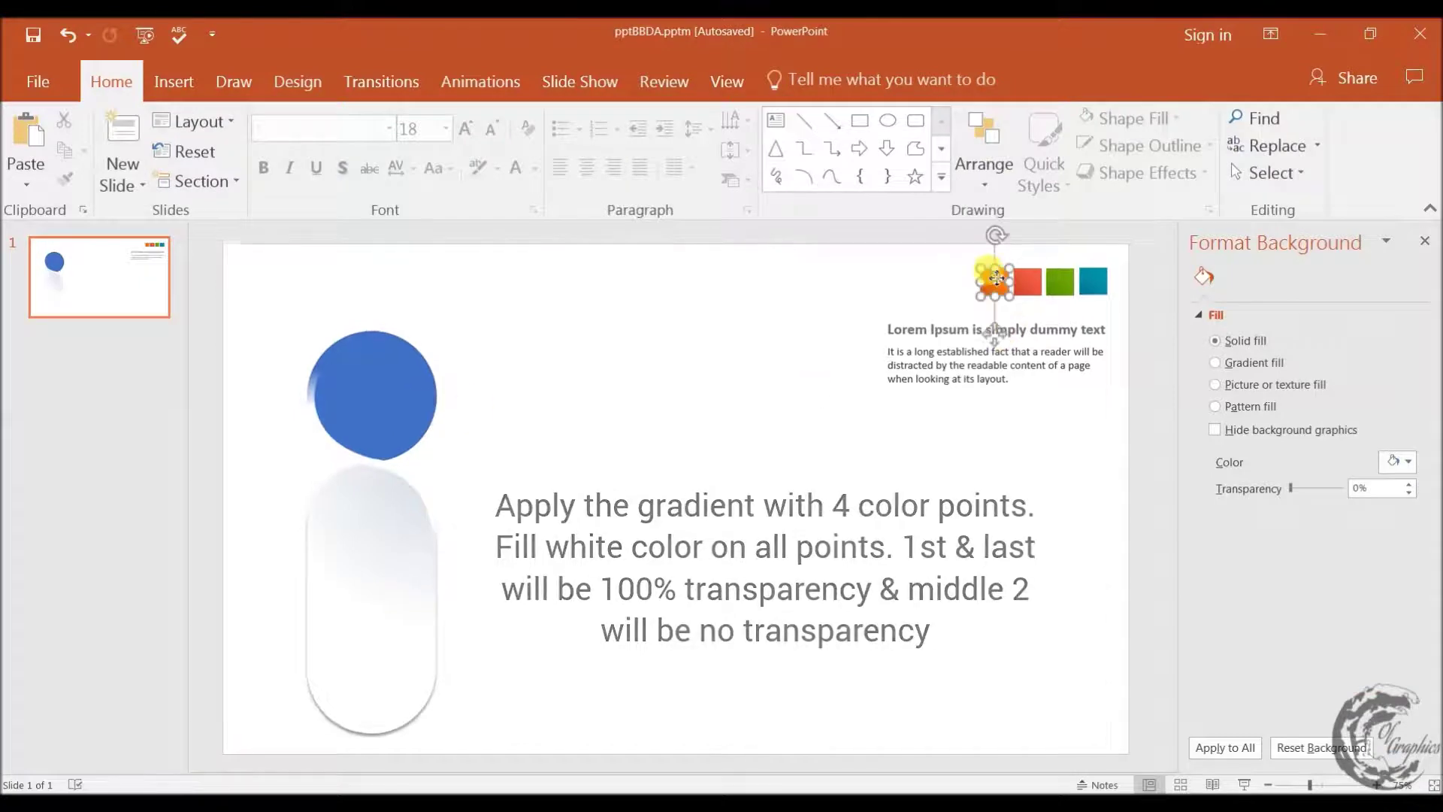
- Copy the orange square's gradient formatting onto the blue head circle
{"action": "left_click", "coordinate": [112, 82]}
{"action": "left_click", "coordinate": [418, 427]}
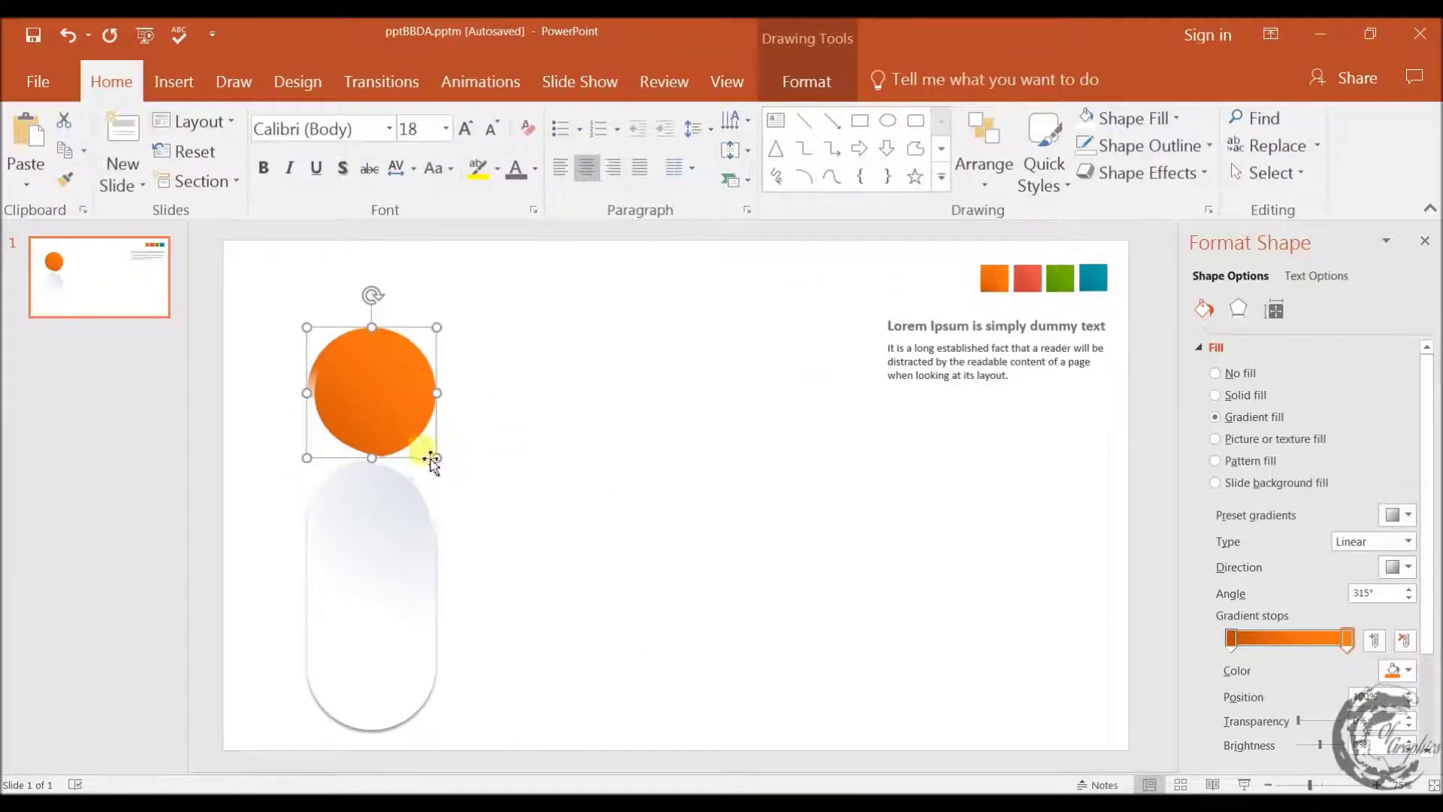
{"action": "left_click", "coordinate": [493, 466]}
{"action": "left_click", "coordinate": [409, 392]}
- Give the slide background a light grey radial gradient from the centre, with a stop at 22%
{"action": "left_click", "coordinate": [610, 440]}
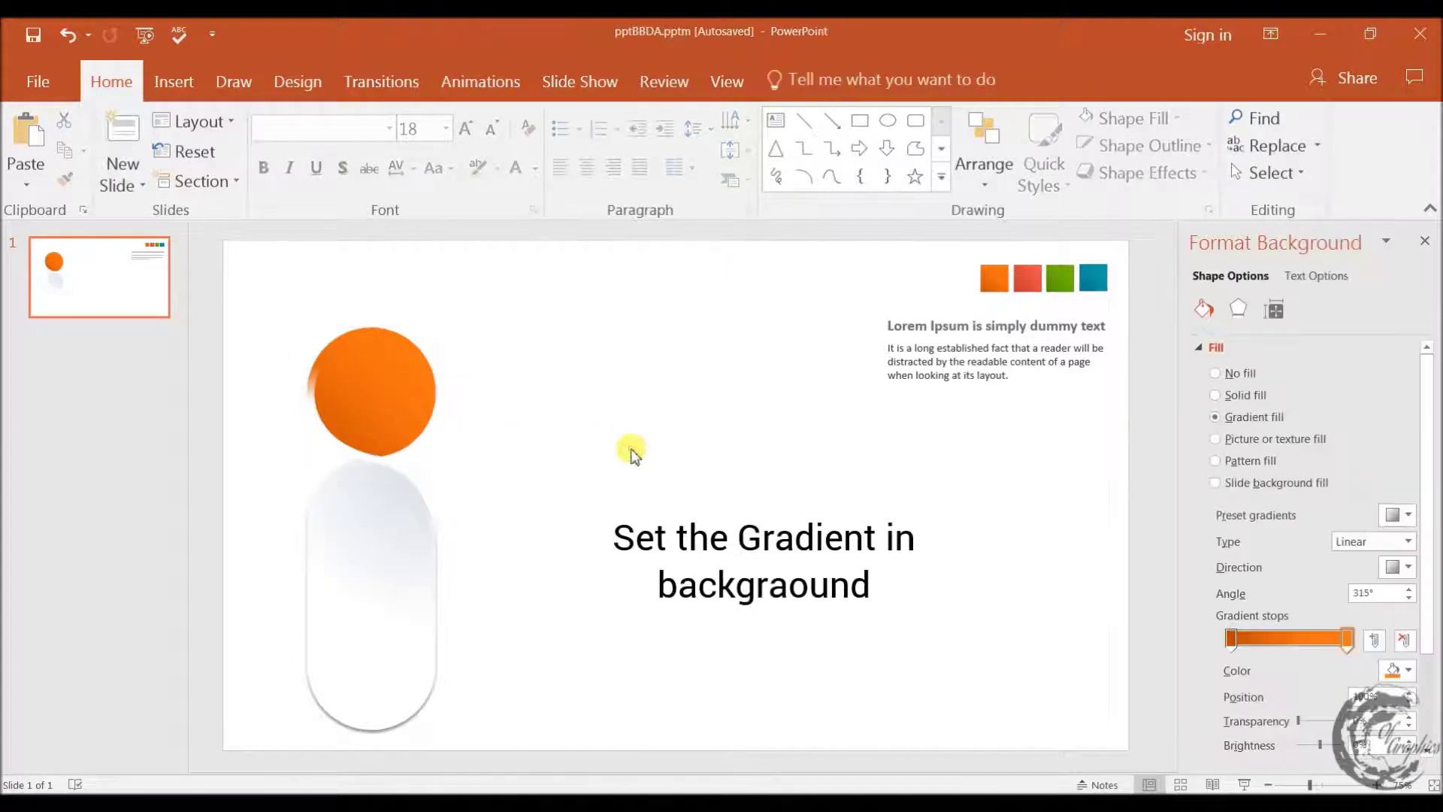
{"action": "right_click", "coordinate": [639, 451]}
{"action": "left_click", "coordinate": [715, 612]}
{"action": "left_click", "coordinate": [1254, 362]}
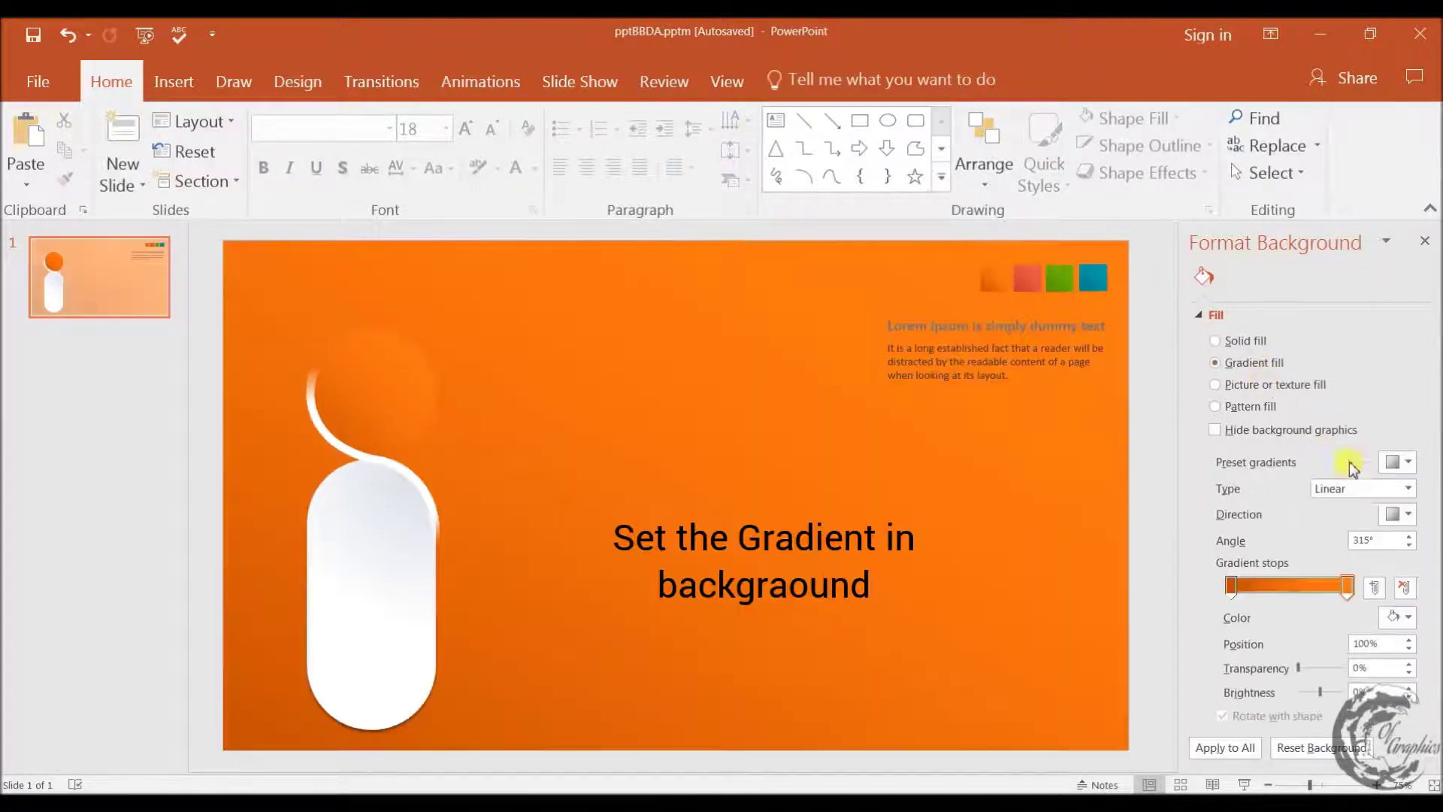
{"action": "left_click", "coordinate": [1411, 618]}
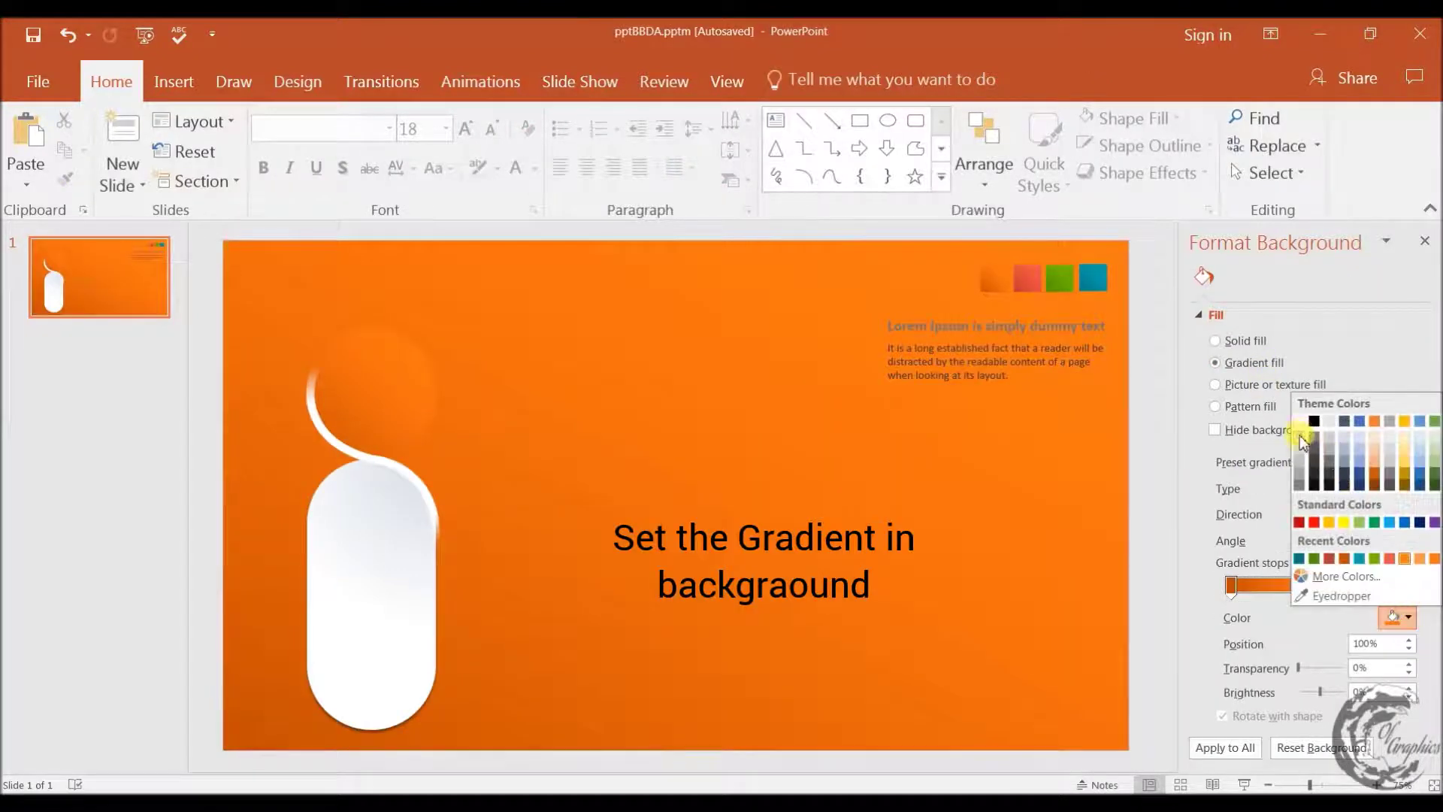
{"action": "left_click", "coordinate": [1301, 439]}
{"action": "left_click", "coordinate": [1410, 618]}
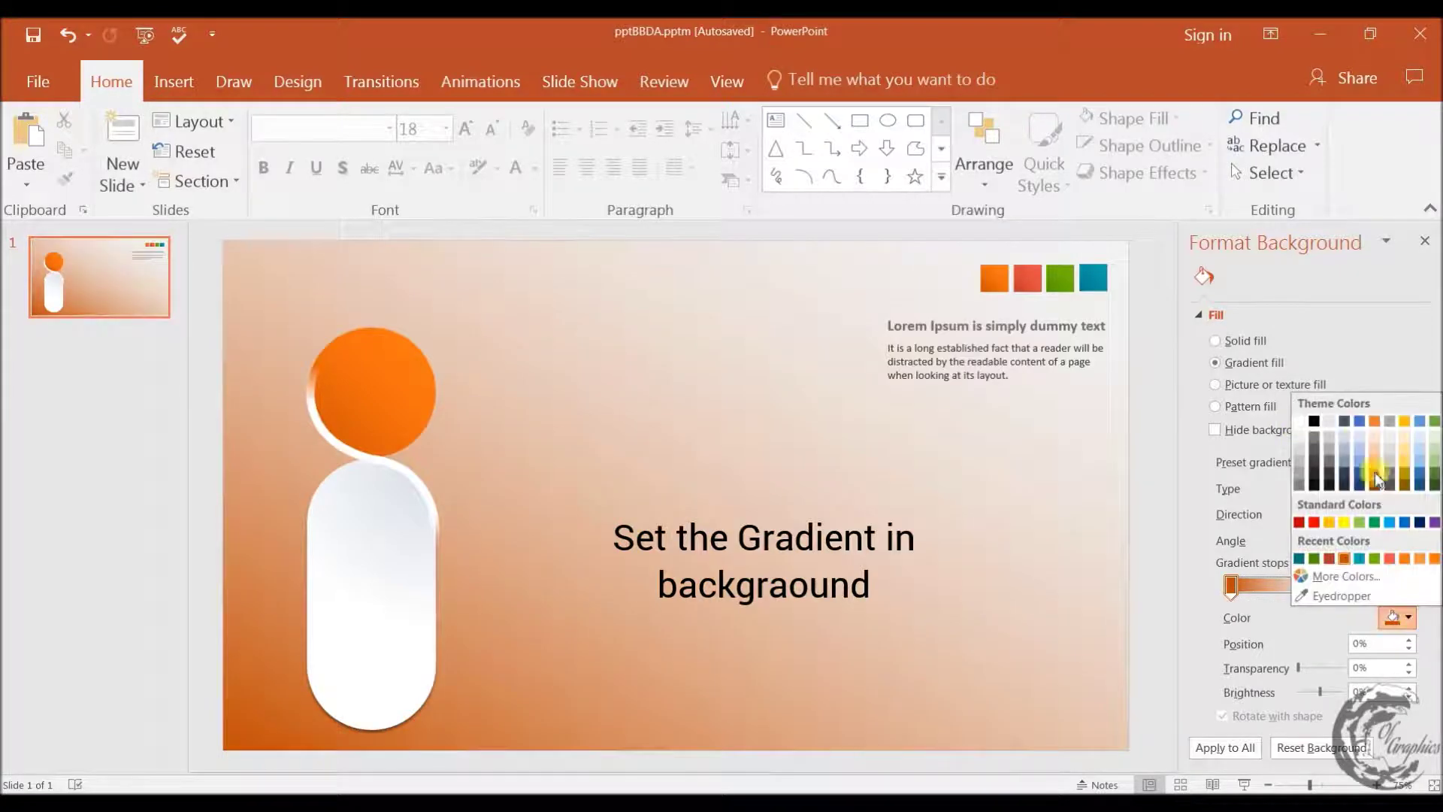
{"action": "left_click", "coordinate": [1347, 439]}
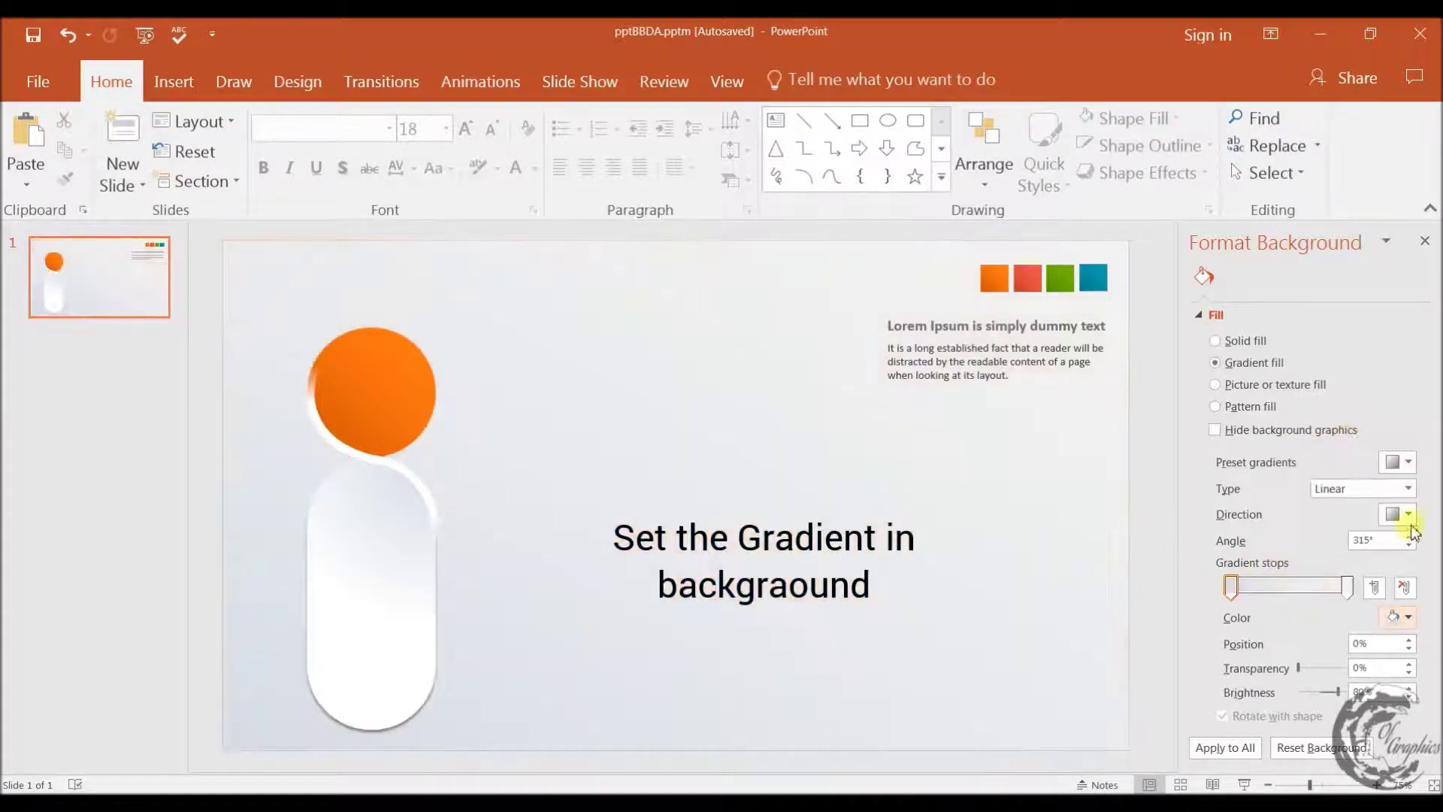
{"action": "left_click", "coordinate": [1408, 489]}
{"action": "left_click", "coordinate": [1349, 526]}
{"action": "left_click", "coordinate": [1335, 550]}
{"action": "mouse_move", "coordinate": [1347, 587]}
{"action": "left_mouse_down"}
{"action": "mouse_move", "coordinate": [1263, 587]}
{"action": "mouse_move", "coordinate": [1347, 587]}
{"action": "left_mouse_up"}
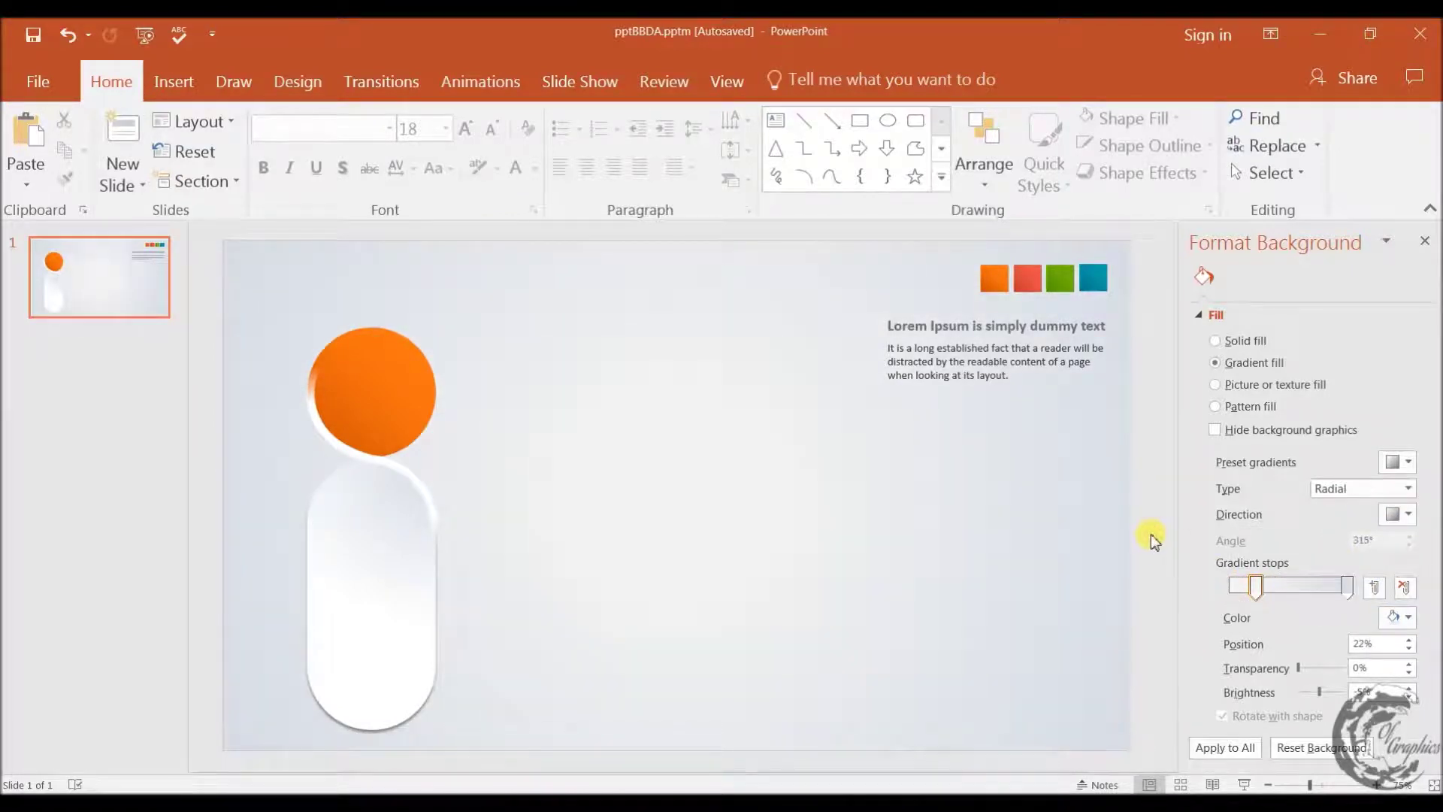
- Duplicate the orange circle just to the right of the original
{"action": "left_click_drag", "start_coordinate": [419, 388], "coordinate": [456, 382]}
{"action": "left_click", "coordinate": [496, 409]}
{"action": "left_click", "coordinate": [806, 81]}
{"action": "left_click", "coordinate": [553, 118]}
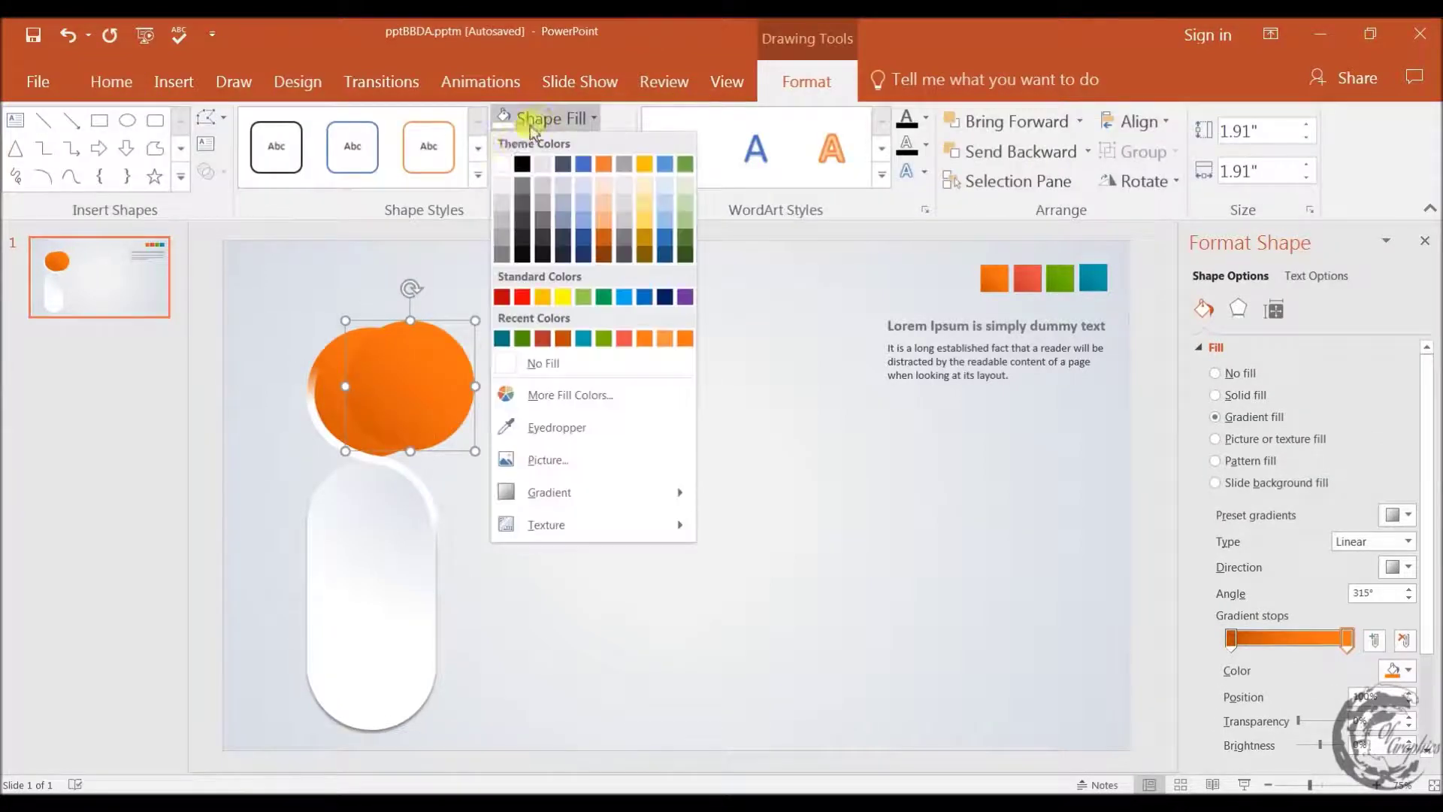
- Make the copy a white 1.41" circle centred inside the orange one at 70% transparency
{"action": "left_click", "coordinate": [503, 154]}
{"action": "left_click_drag", "start_coordinate": [475, 323], "coordinate": [441, 356]}
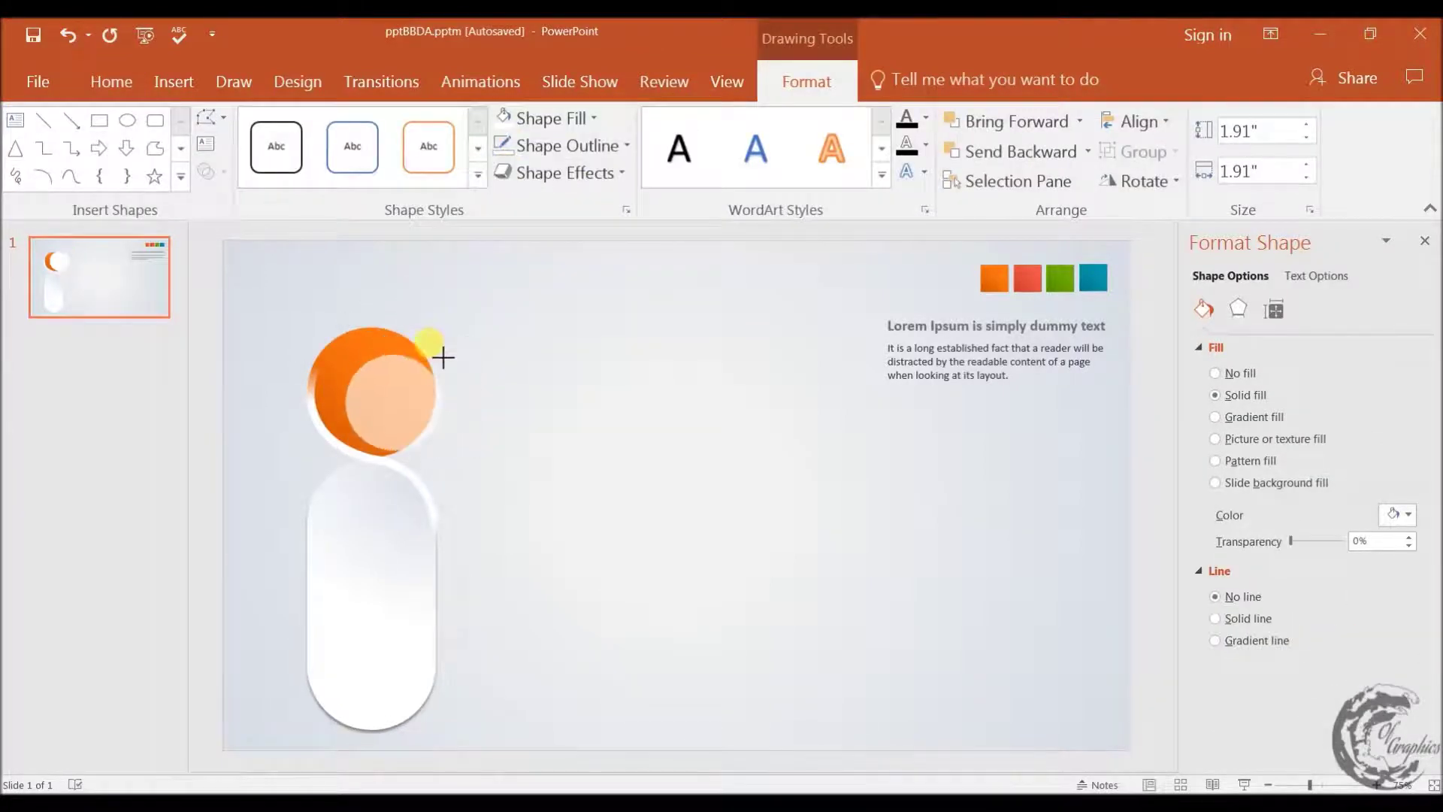
{"action": "left_click_drag", "start_coordinate": [384, 402], "coordinate": [366, 391]}
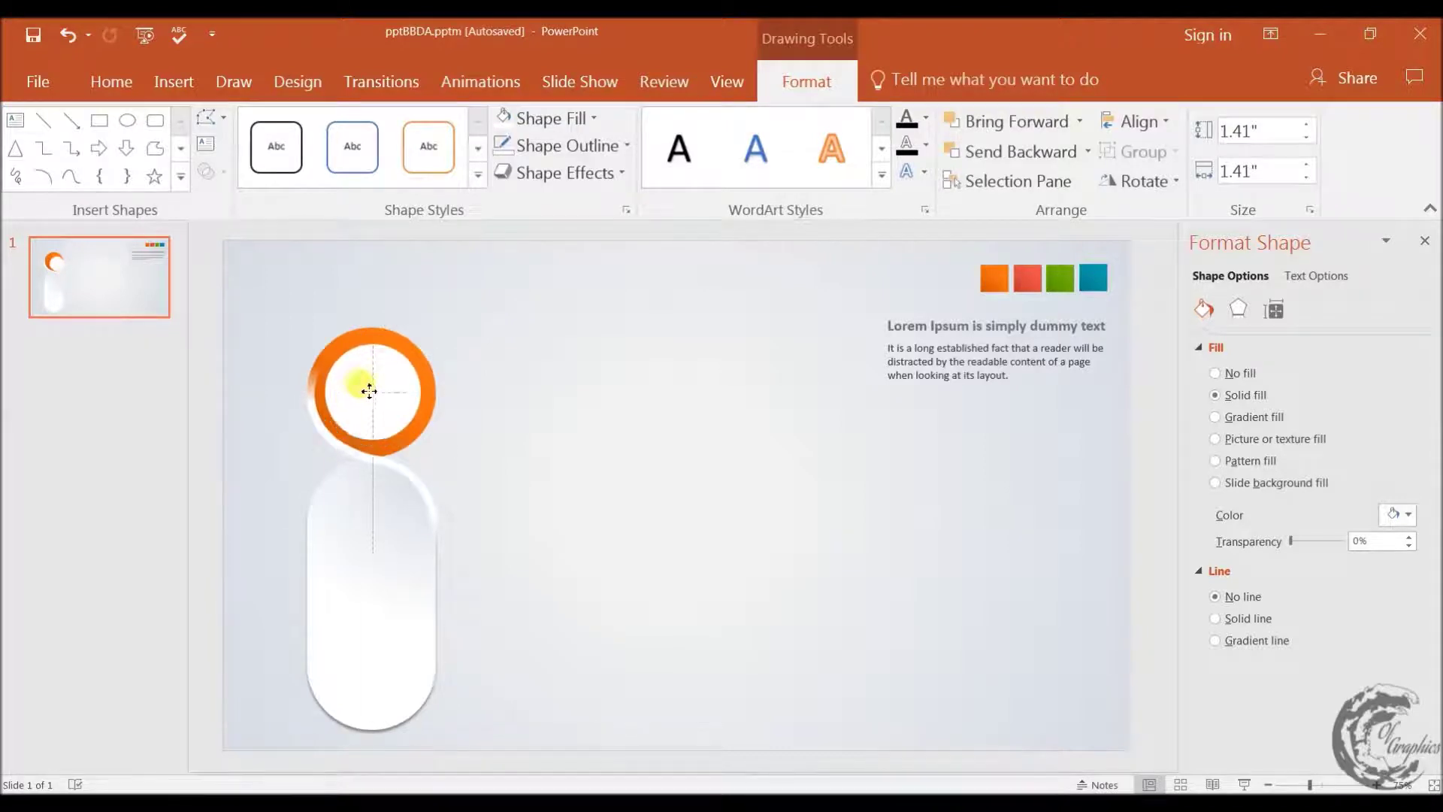
{"action": "left_click", "coordinate": [1366, 540]}
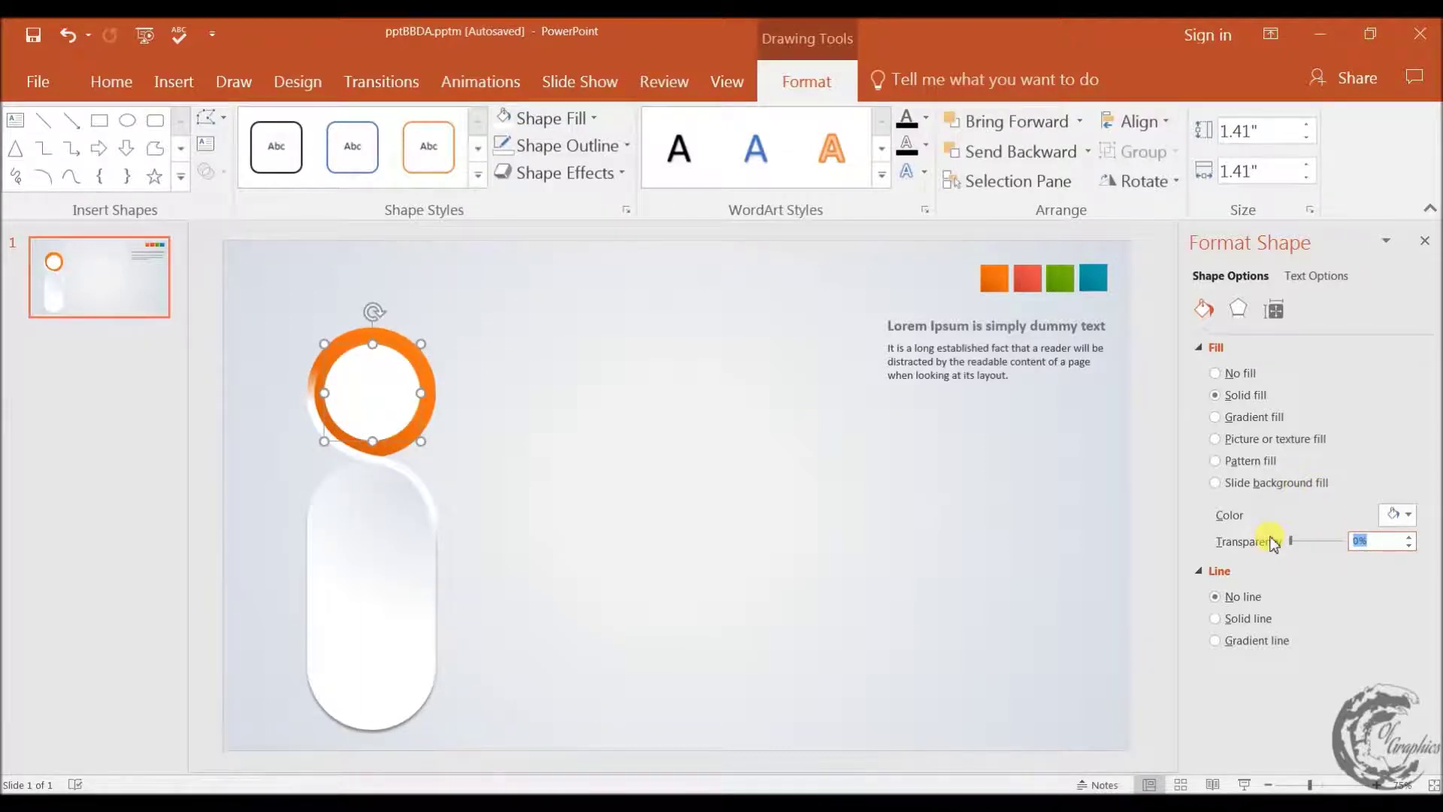
{"action": "type", "text": "70"}
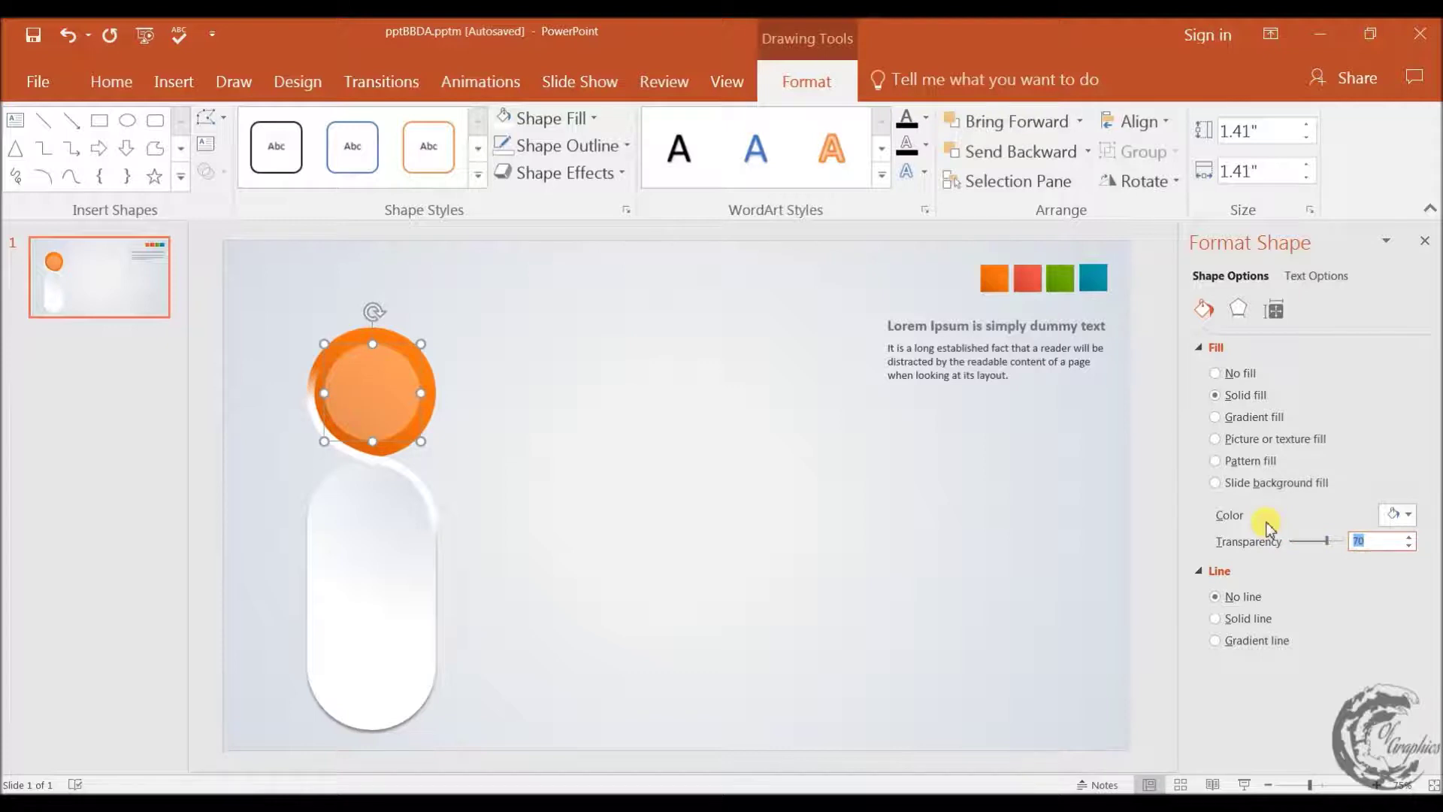
{"action": "type", "text": "60"}
{"action": "left_click", "coordinate": [434, 392], "text": "shift"}
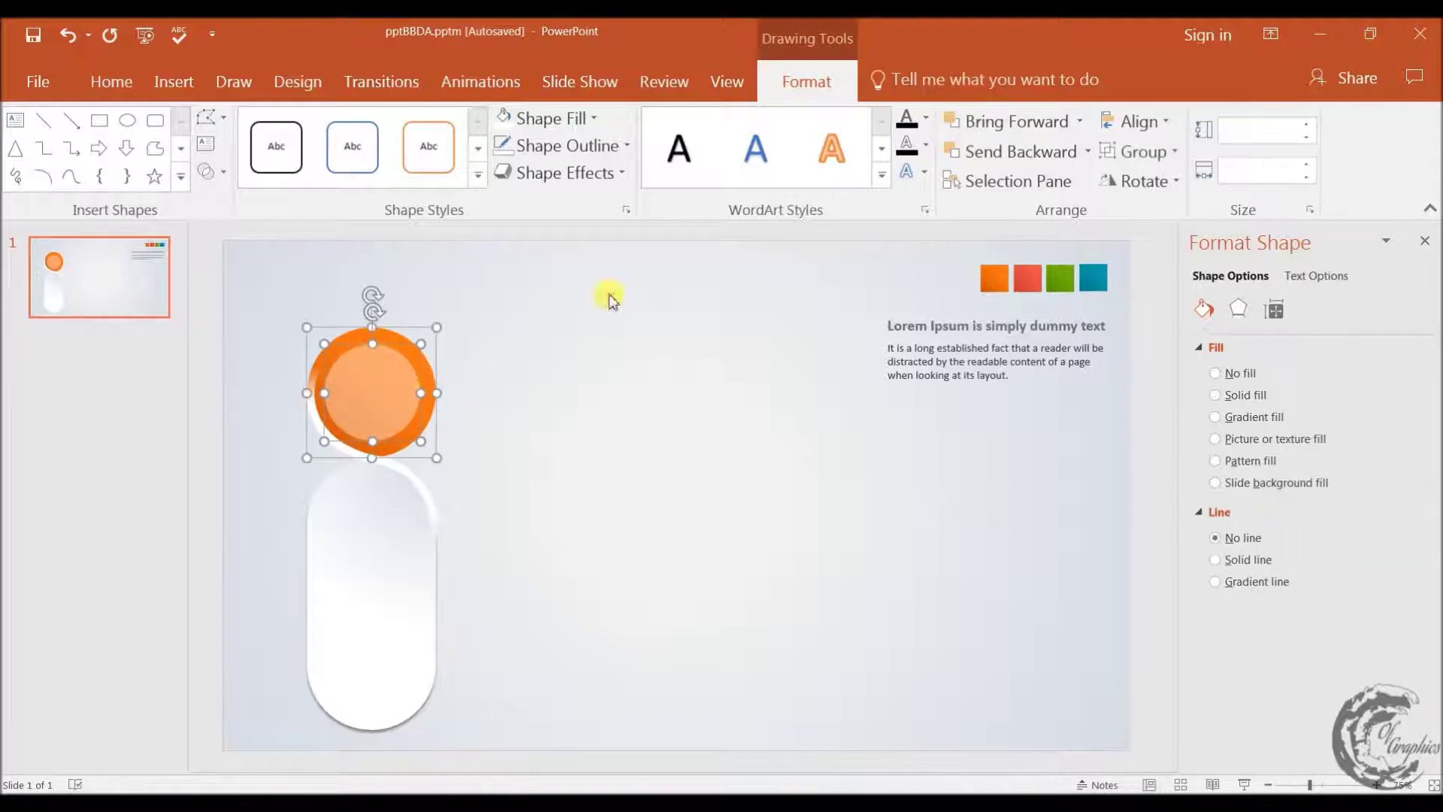
{"action": "left_click", "coordinate": [1134, 120]}
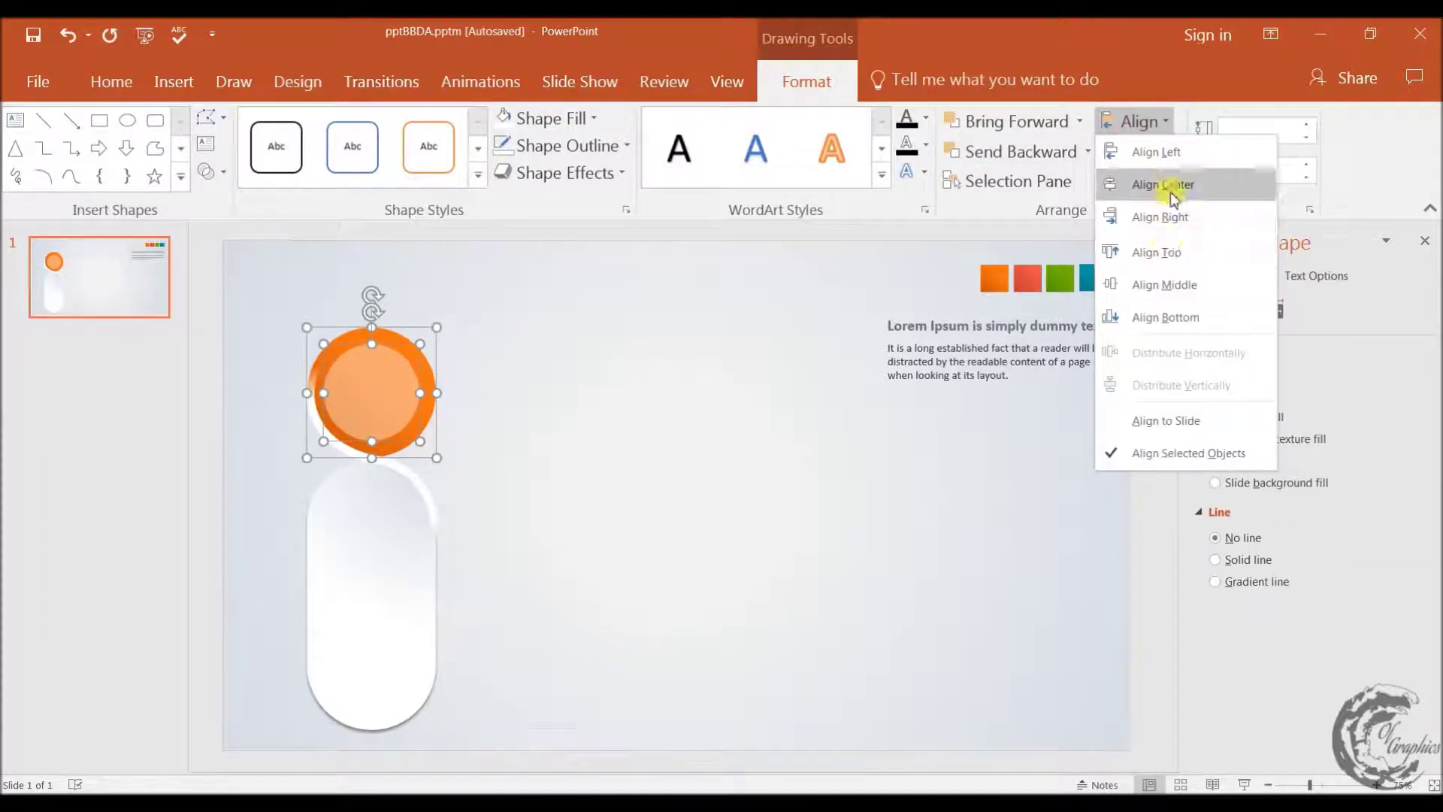
- Centre the inner circle on the orange one and raise the ring and capsule together
{"action": "left_click", "coordinate": [669, 497]}
{"action": "left_click", "coordinate": [628, 493]}
{"action": "left_click", "coordinate": [391, 681]}
{"action": "left_click", "coordinate": [562, 298]}
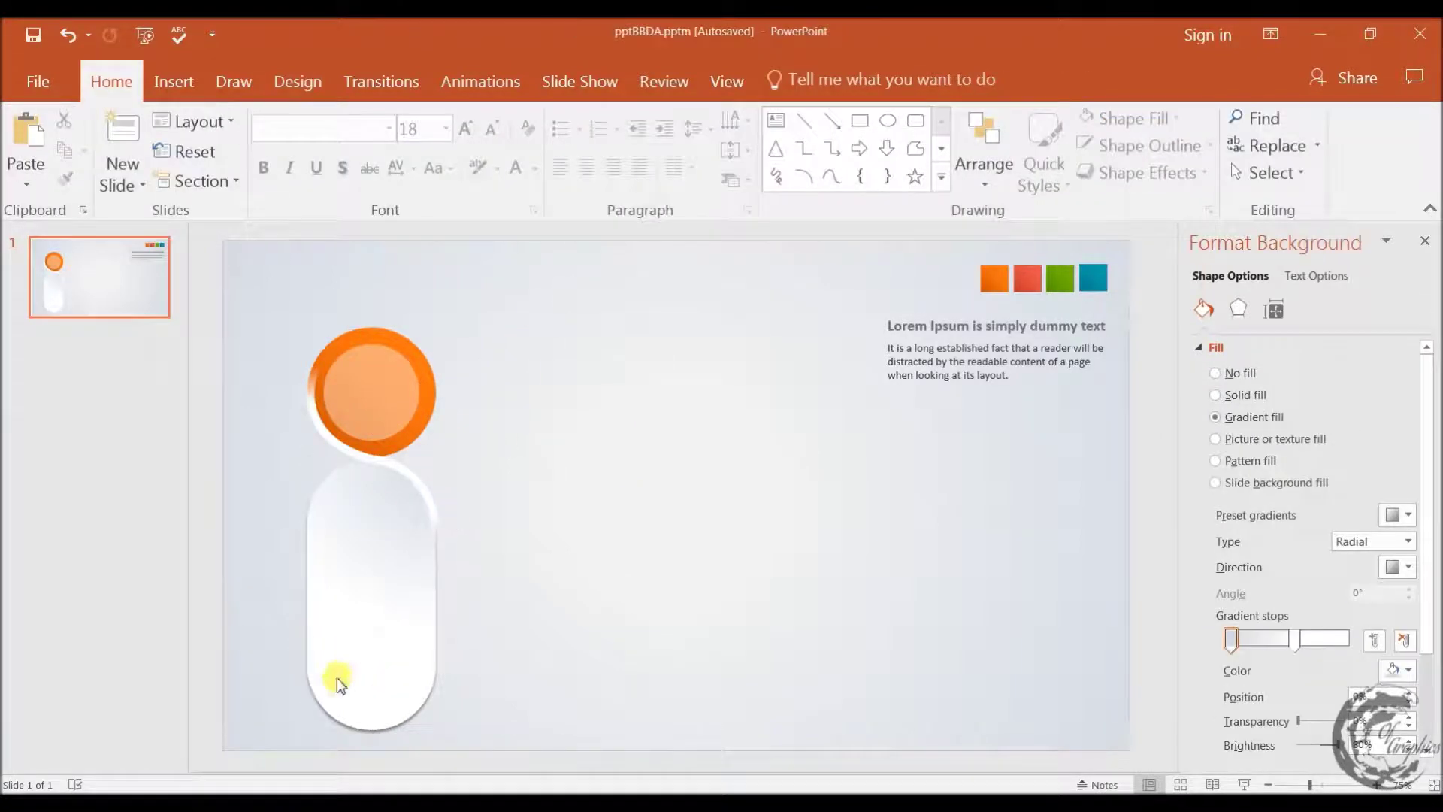
{"action": "left_click_drag", "start_coordinate": [570, 292], "coordinate": [277, 743]}
{"action": "left_click_drag", "start_coordinate": [386, 585], "coordinate": [388, 552]}
{"action": "left_click", "coordinate": [454, 369]}
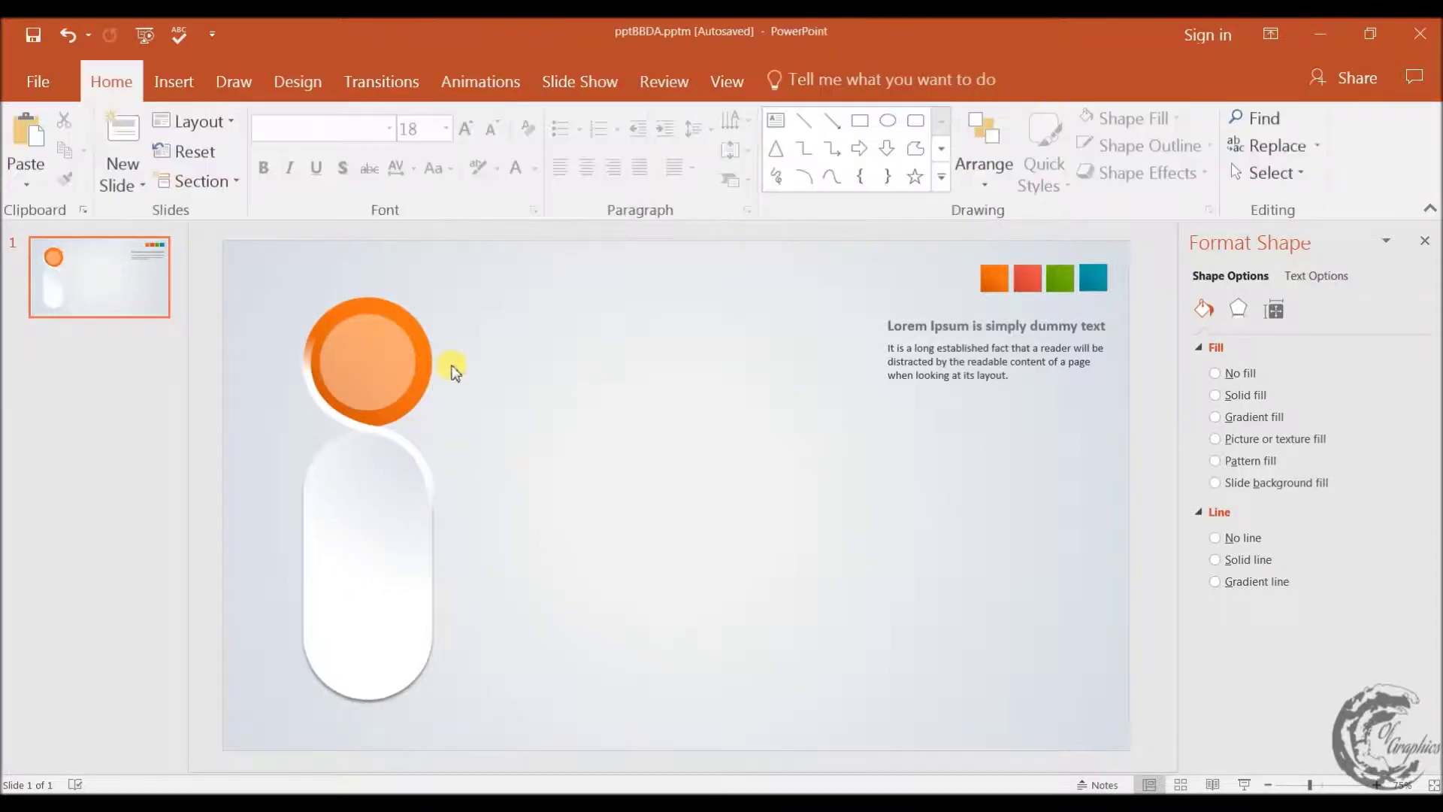
- Add a shadow preset to the ring circle
{"action": "double_click", "coordinate": [419, 331]}
{"action": "left_click", "coordinate": [569, 175]}
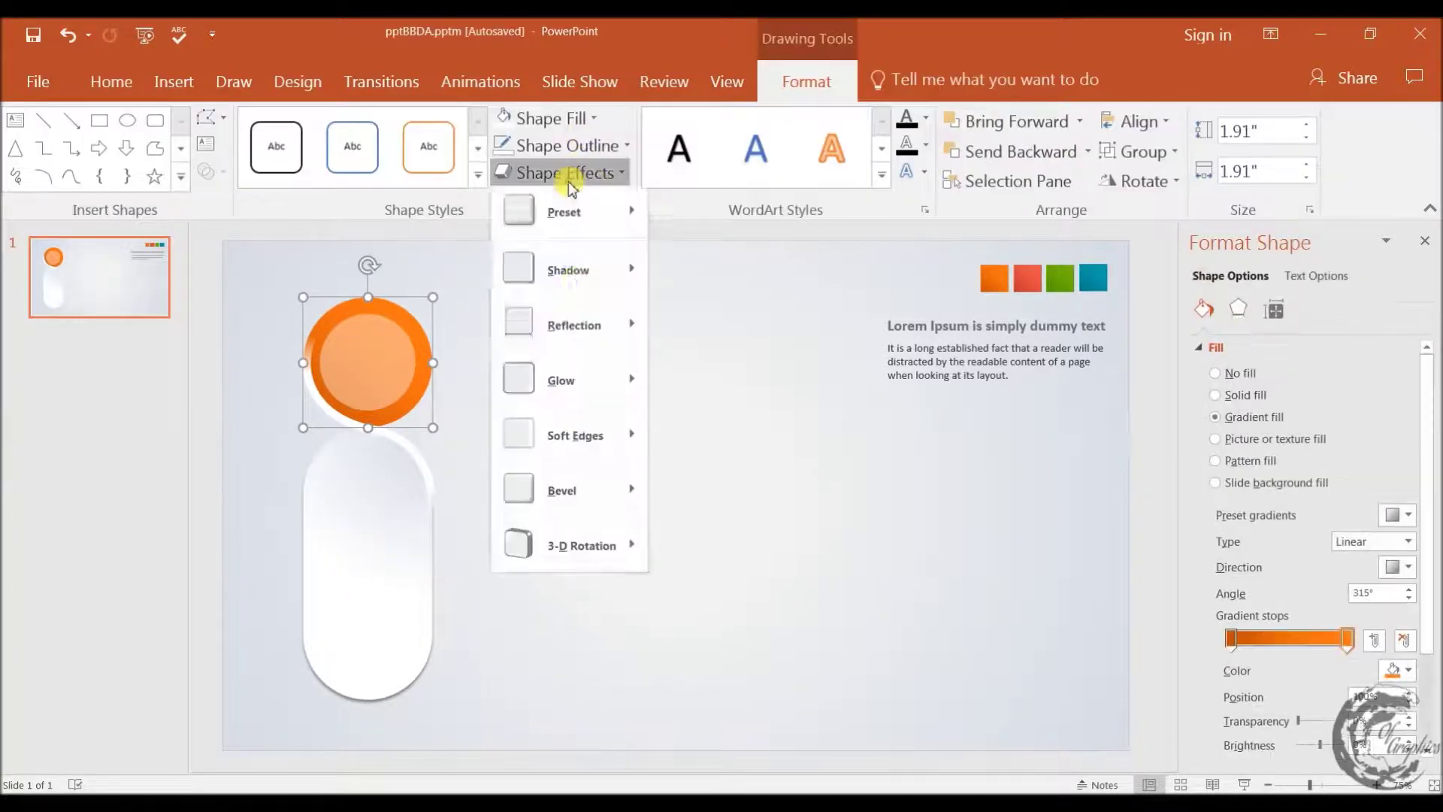
{"action": "mouse_move", "coordinate": [568, 270]}
{"action": "left_click", "coordinate": [771, 456]}
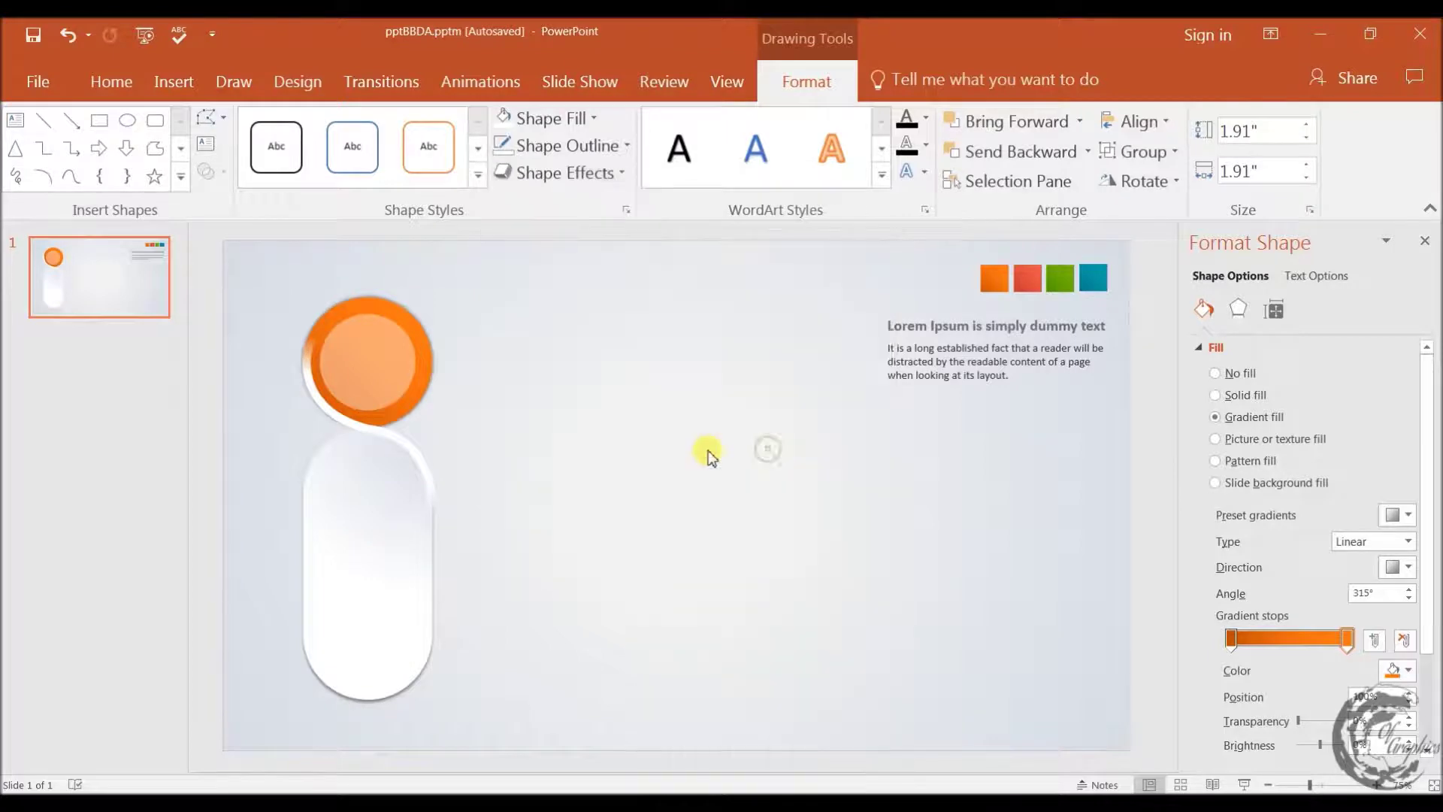
- Move the paragraph text onto the white capsule, narrowed and centre-aligned
{"action": "left_click", "coordinate": [872, 394]}
{"action": "left_click", "coordinate": [975, 339]}
{"action": "left_click_drag", "start_coordinate": [974, 338], "coordinate": [593, 524]}
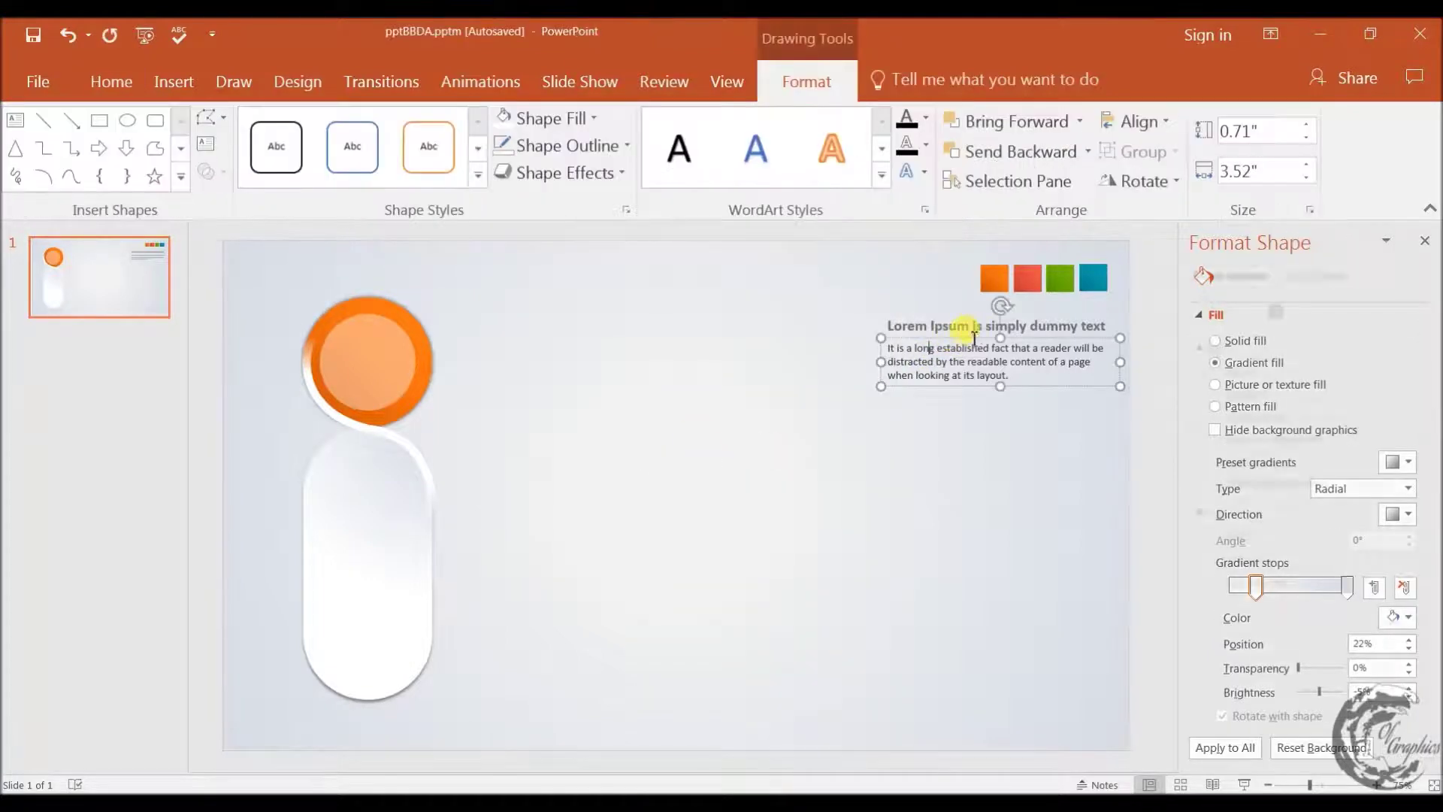
{"action": "right_click", "coordinate": [594, 523]}
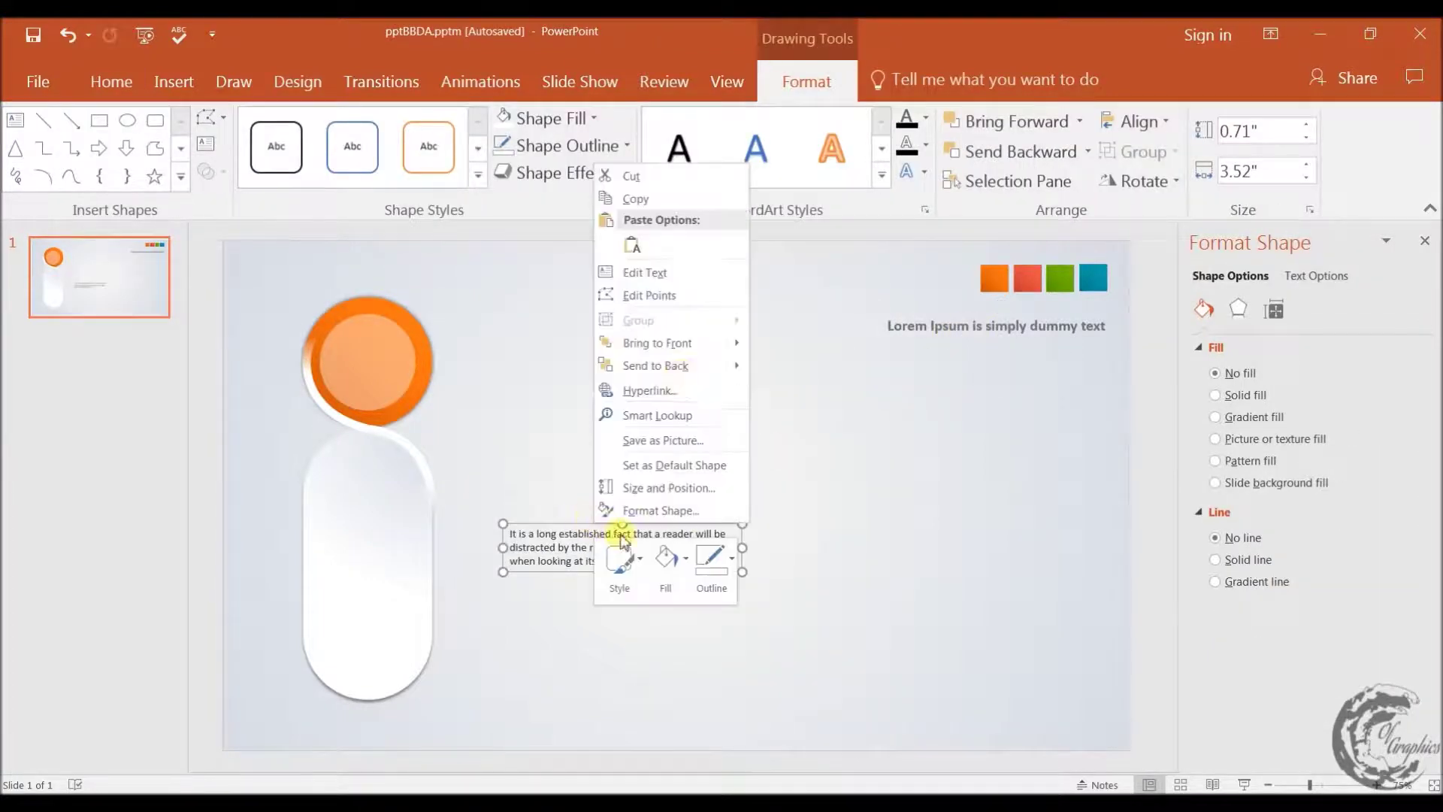
{"action": "left_click", "coordinate": [686, 344]}
{"action": "left_click_drag", "start_coordinate": [742, 547], "coordinate": [646, 556]}
{"action": "left_click_drag", "start_coordinate": [606, 513], "coordinate": [410, 515]}
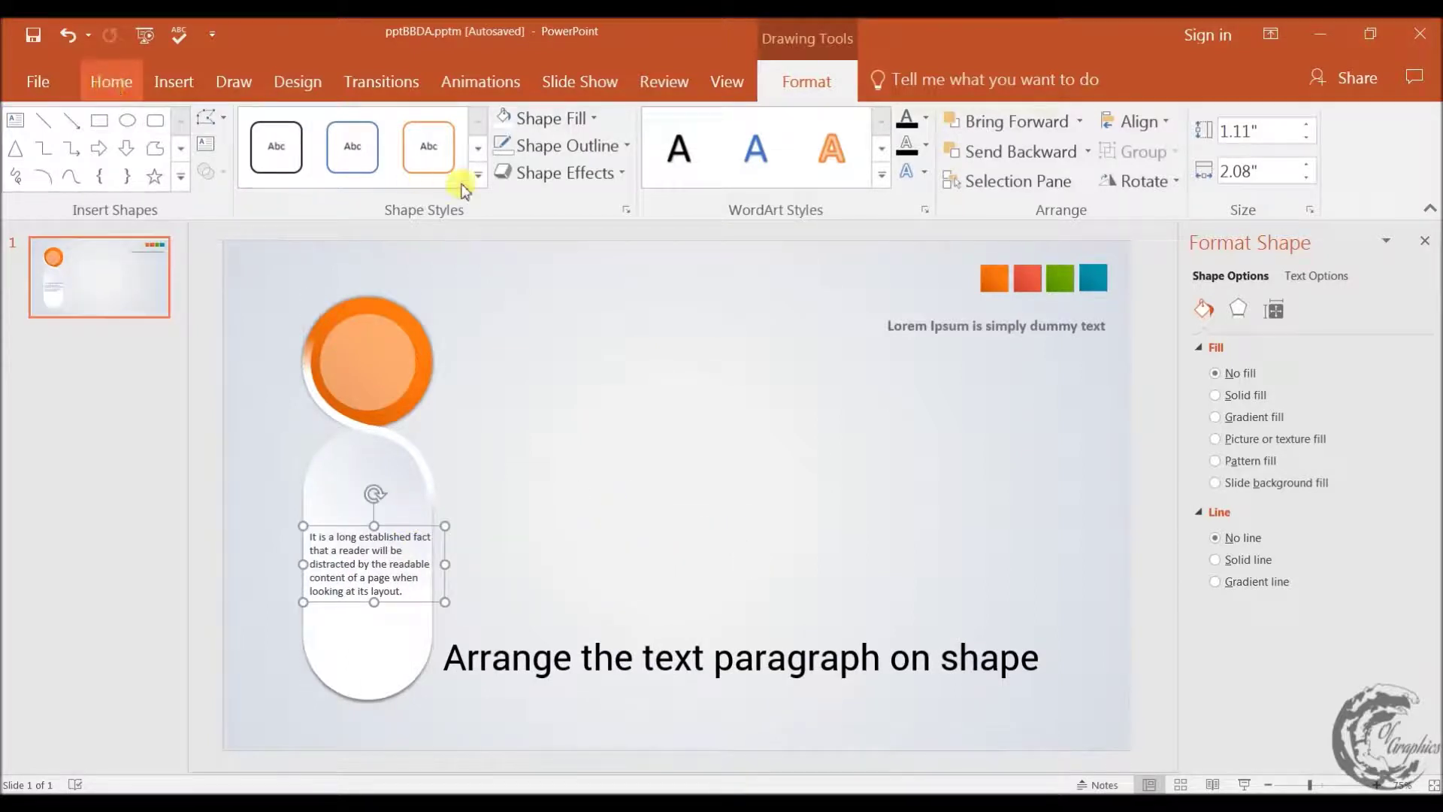
{"action": "left_click", "coordinate": [587, 170]}
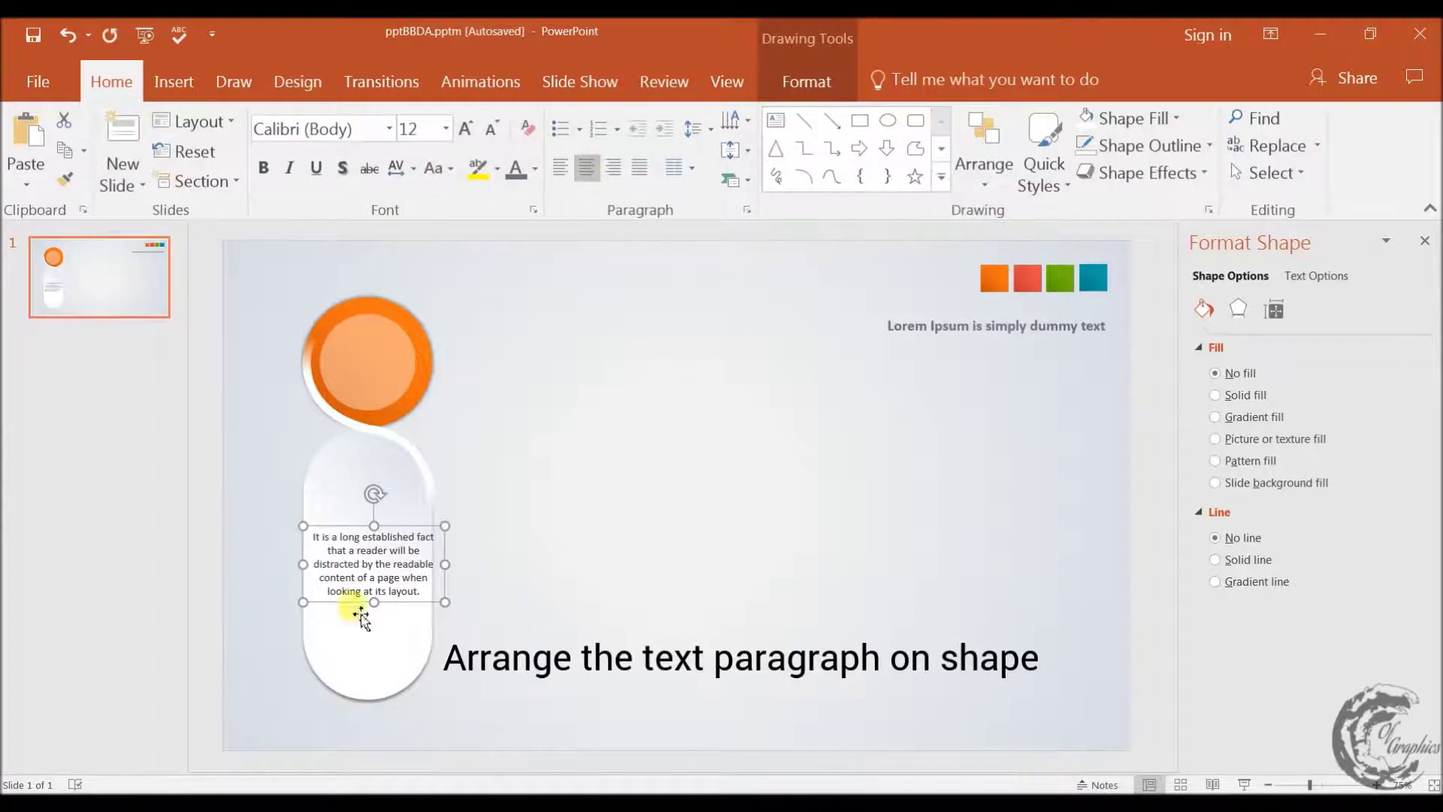
{"action": "left_click_drag", "start_coordinate": [417, 528], "coordinate": [410, 523]}
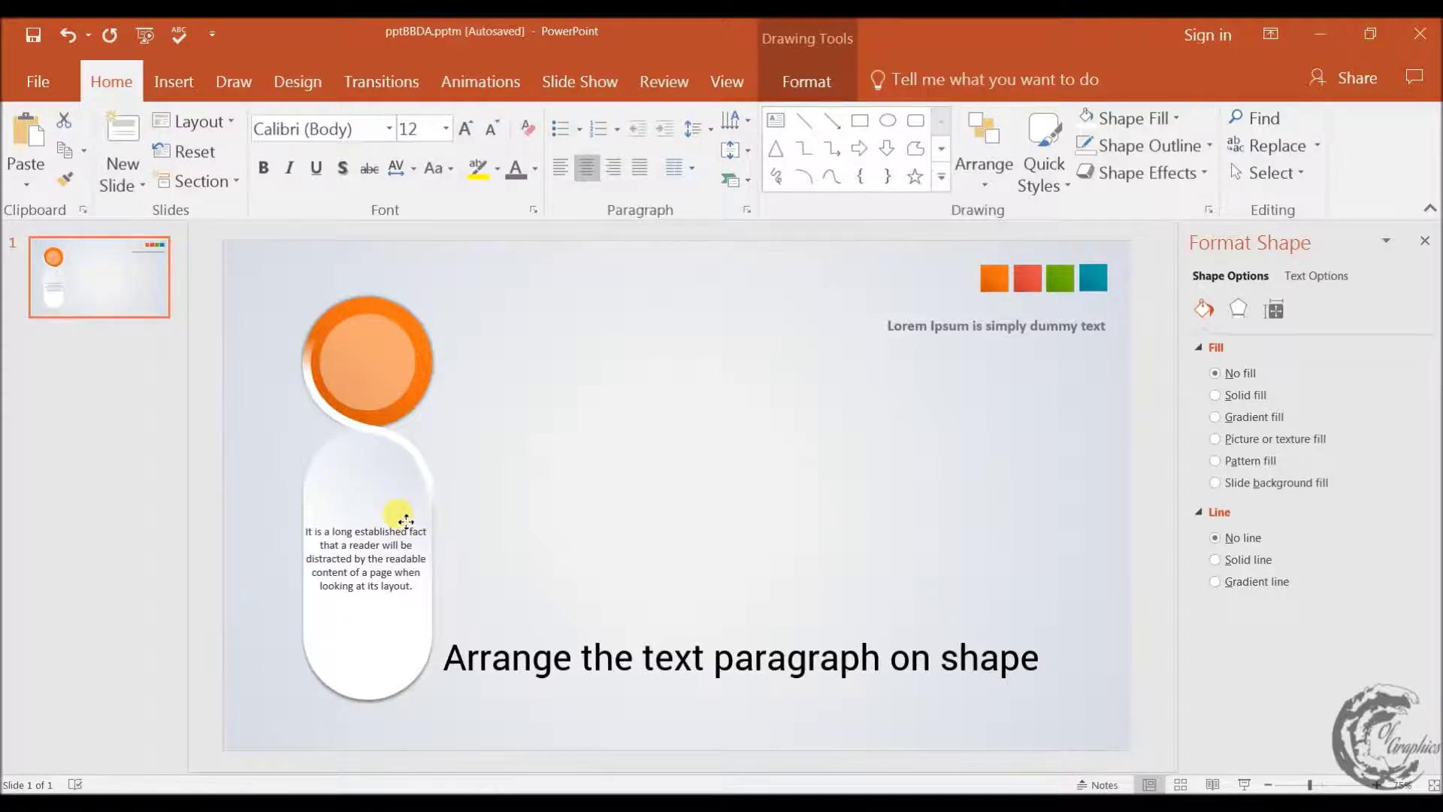
- Place the 'Lorem Ipsum is simply dummy text' title on the capsule, centred and wrapped to two lines
{"action": "left_click", "coordinate": [1027, 325]}
{"action": "left_click_drag", "start_coordinate": [1049, 321], "coordinate": [659, 463]}
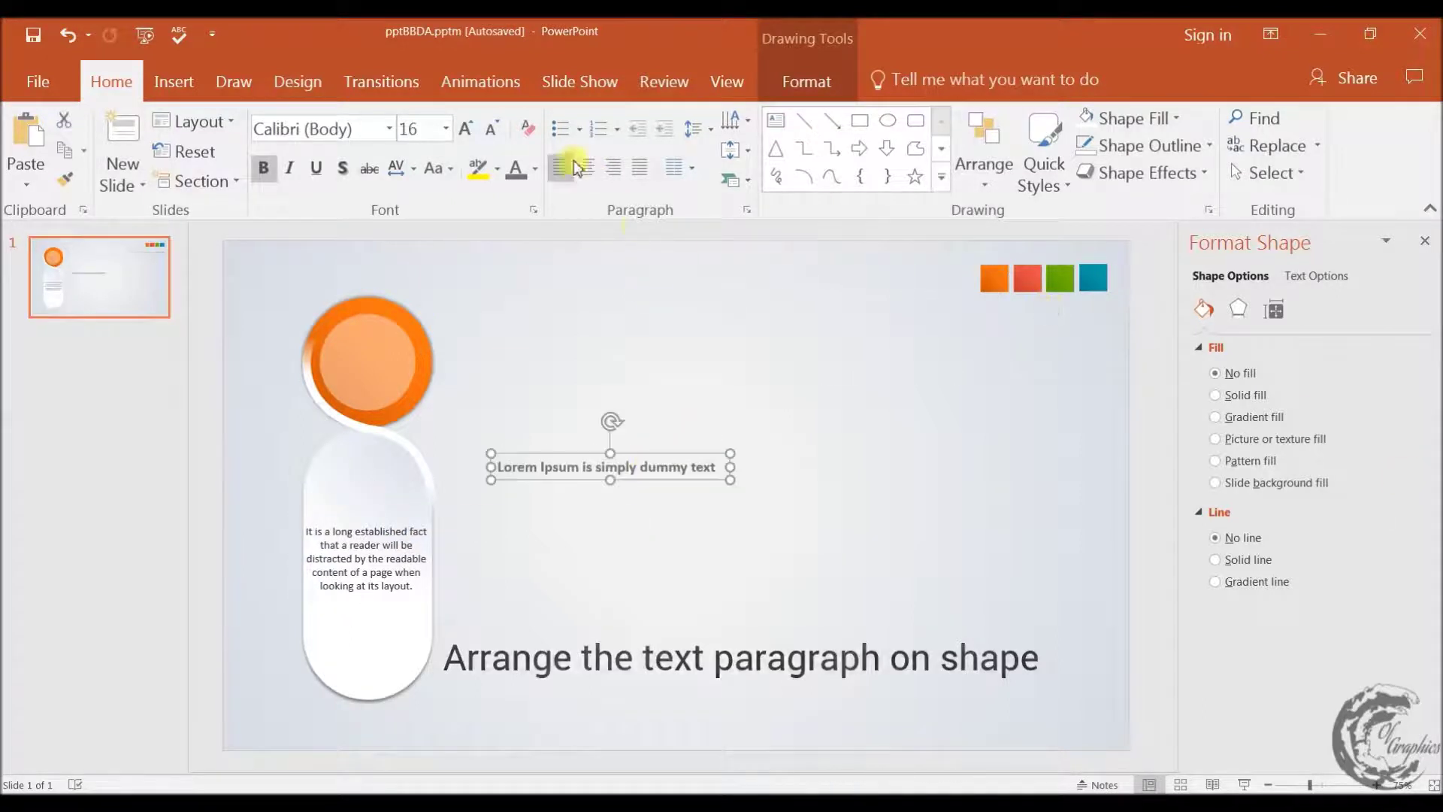
{"action": "key", "text": "ctrl+e"}
{"action": "right_click", "coordinate": [731, 449]}
{"action": "key", "text": "Escape"}
{"action": "left_click_drag", "start_coordinate": [730, 466], "coordinate": [403, 471]}
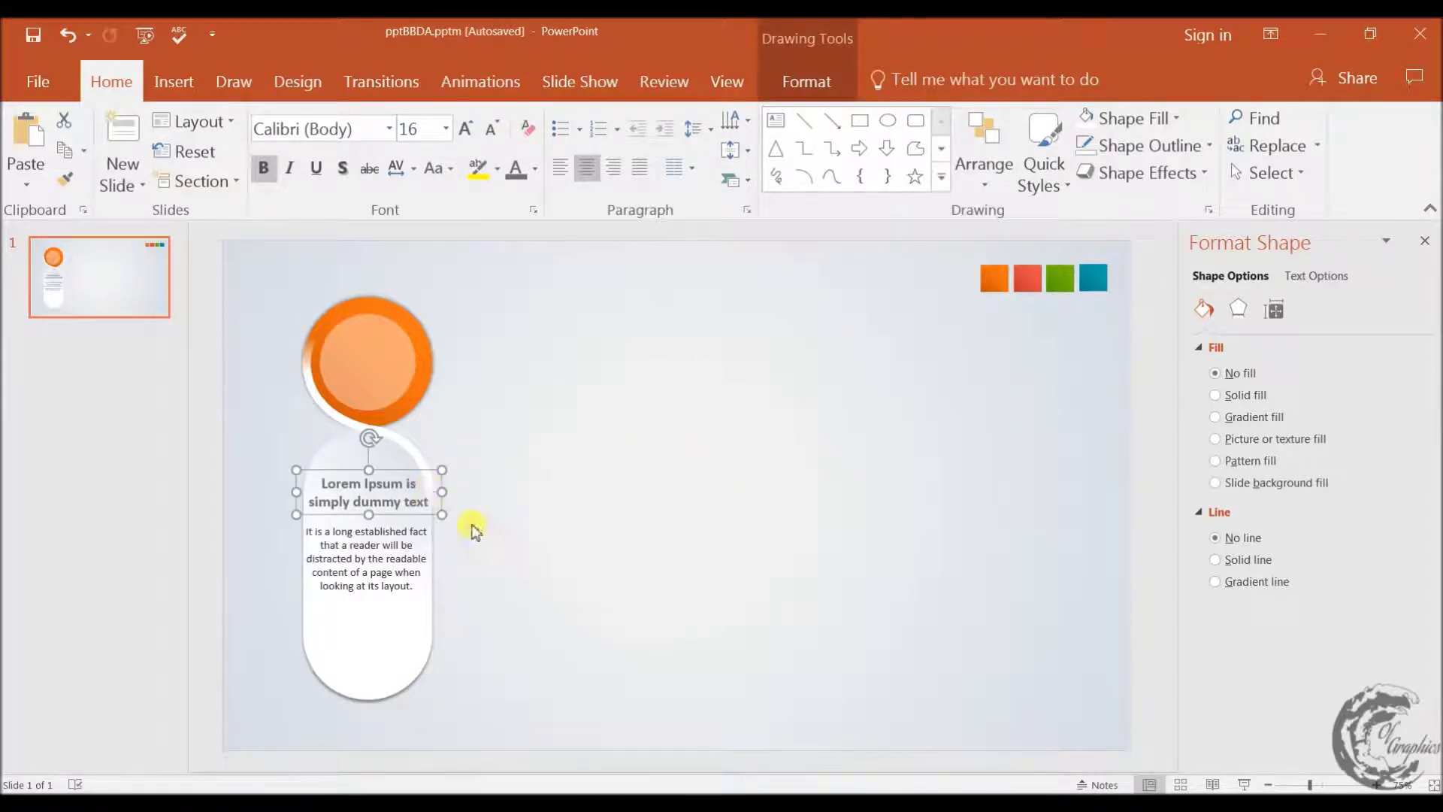
- Narrow the body paragraph and recentre it on the capsule below the title
{"action": "left_click", "coordinate": [401, 542]}
{"action": "mouse_move", "coordinate": [441, 558]}
{"action": "left_mouse_down"}
{"action": "mouse_move", "coordinate": [418, 559]}
{"action": "mouse_move", "coordinate": [404, 534]}
{"action": "mouse_move", "coordinate": [434, 496]}
{"action": "mouse_move", "coordinate": [404, 470]}
{"action": "left_mouse_up"}
{"action": "left_click", "coordinate": [398, 500]}
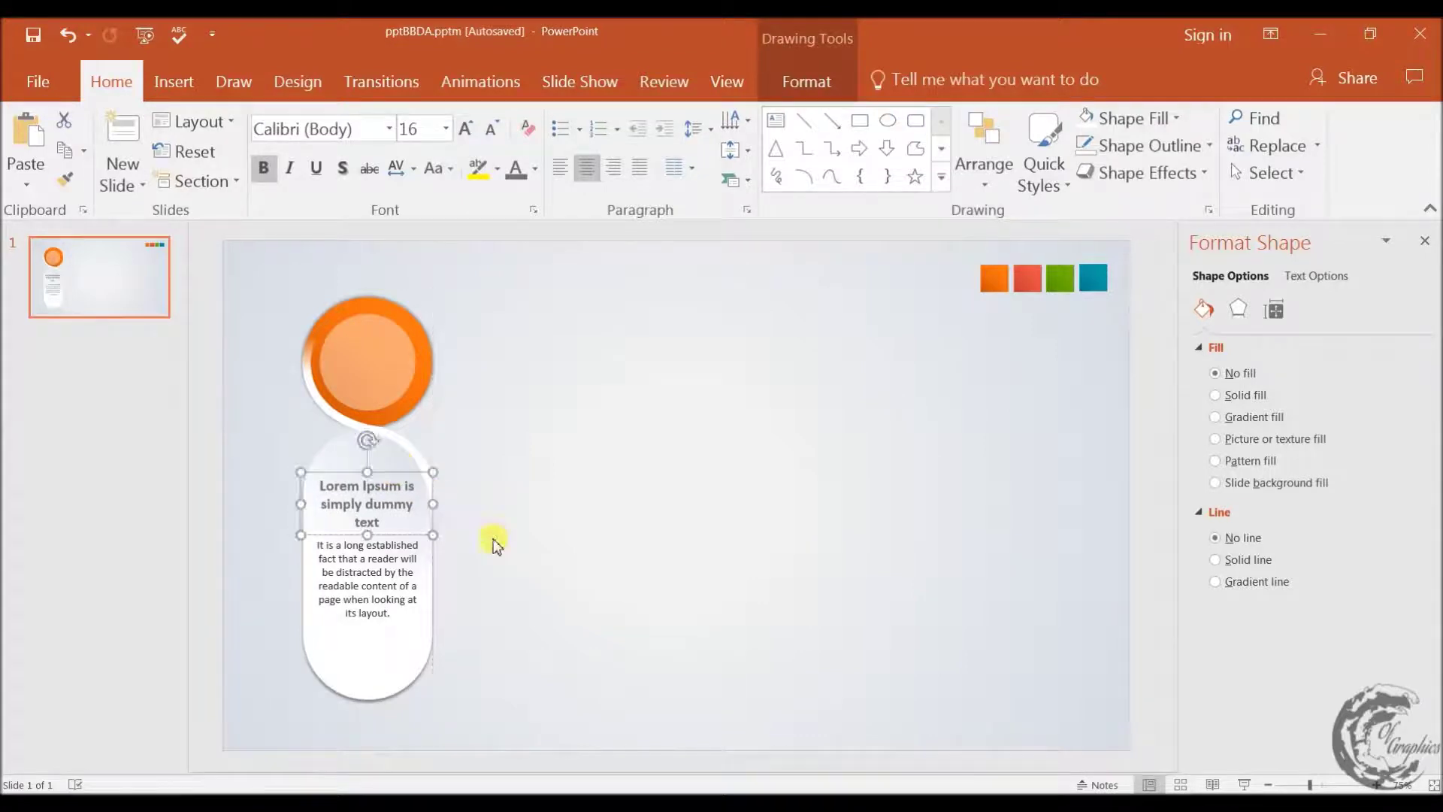
{"action": "left_click", "coordinate": [526, 556]}
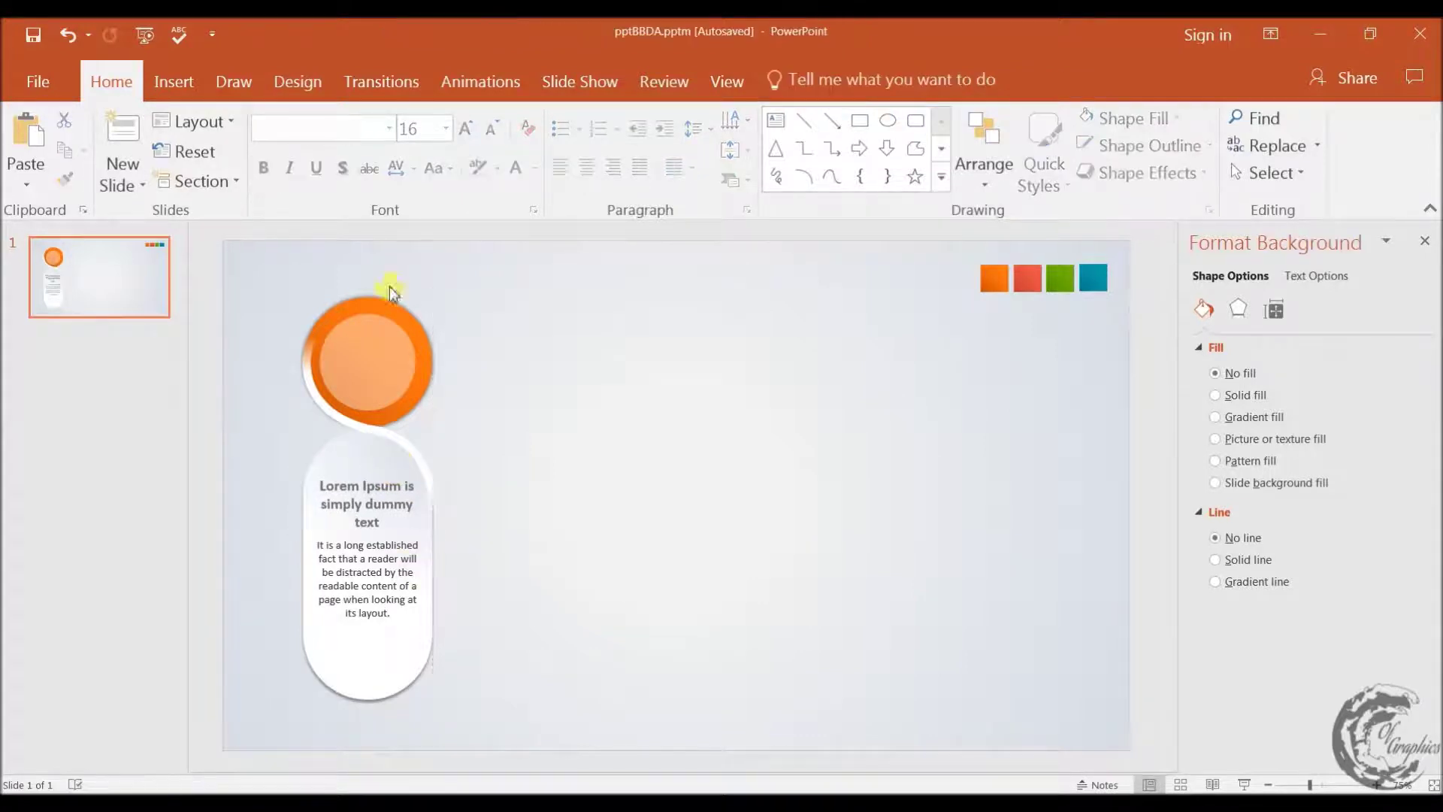
- Copy the title box onto the orange circle, replace its text with 01 and set the font to Bebas
{"action": "left_click", "coordinate": [405, 490]}
{"action": "left_click_drag", "start_coordinate": [404, 490], "coordinate": [436, 309]}
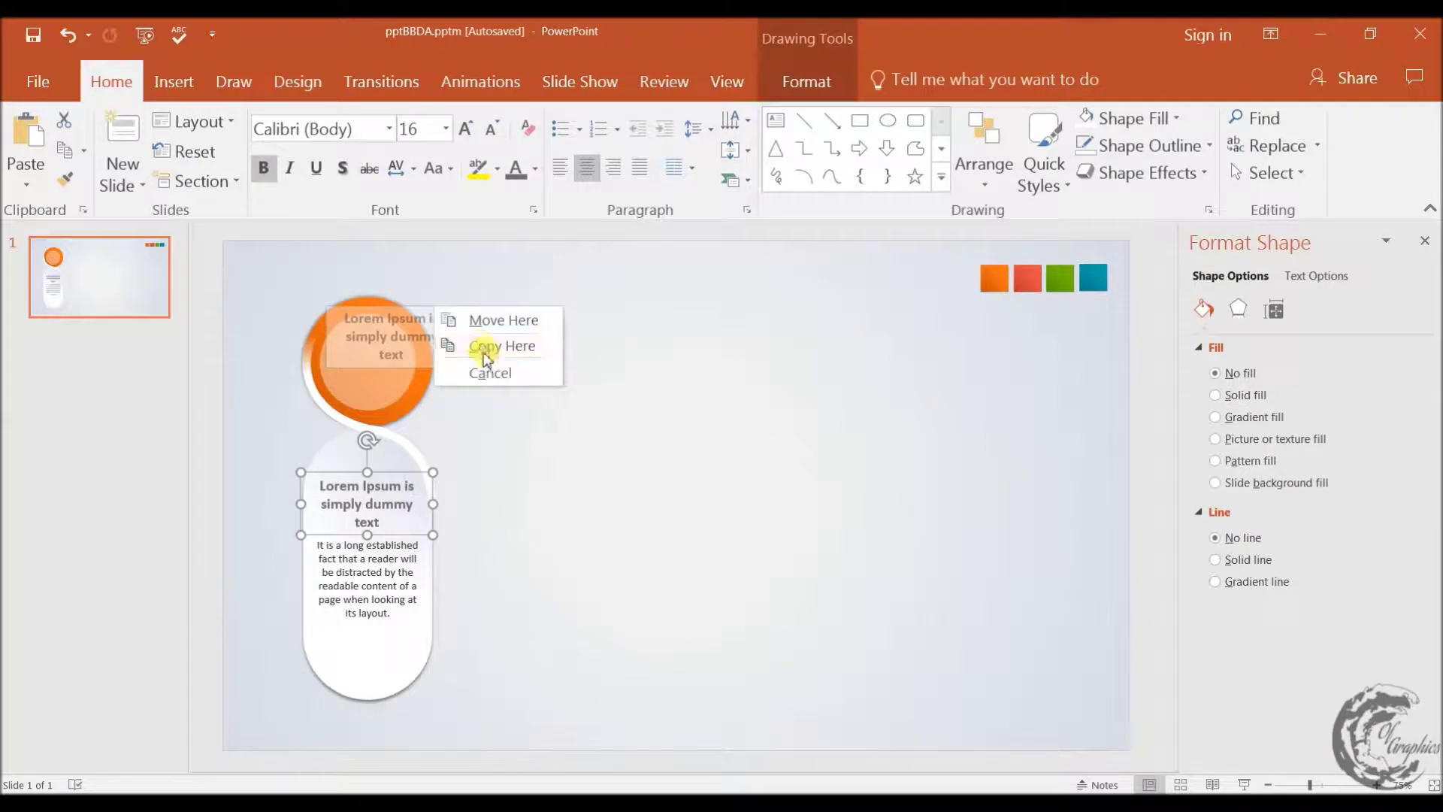
{"action": "left_click", "coordinate": [496, 346]}
{"action": "triple_click", "coordinate": [379, 335]}
{"action": "key", "text": "Delete"}
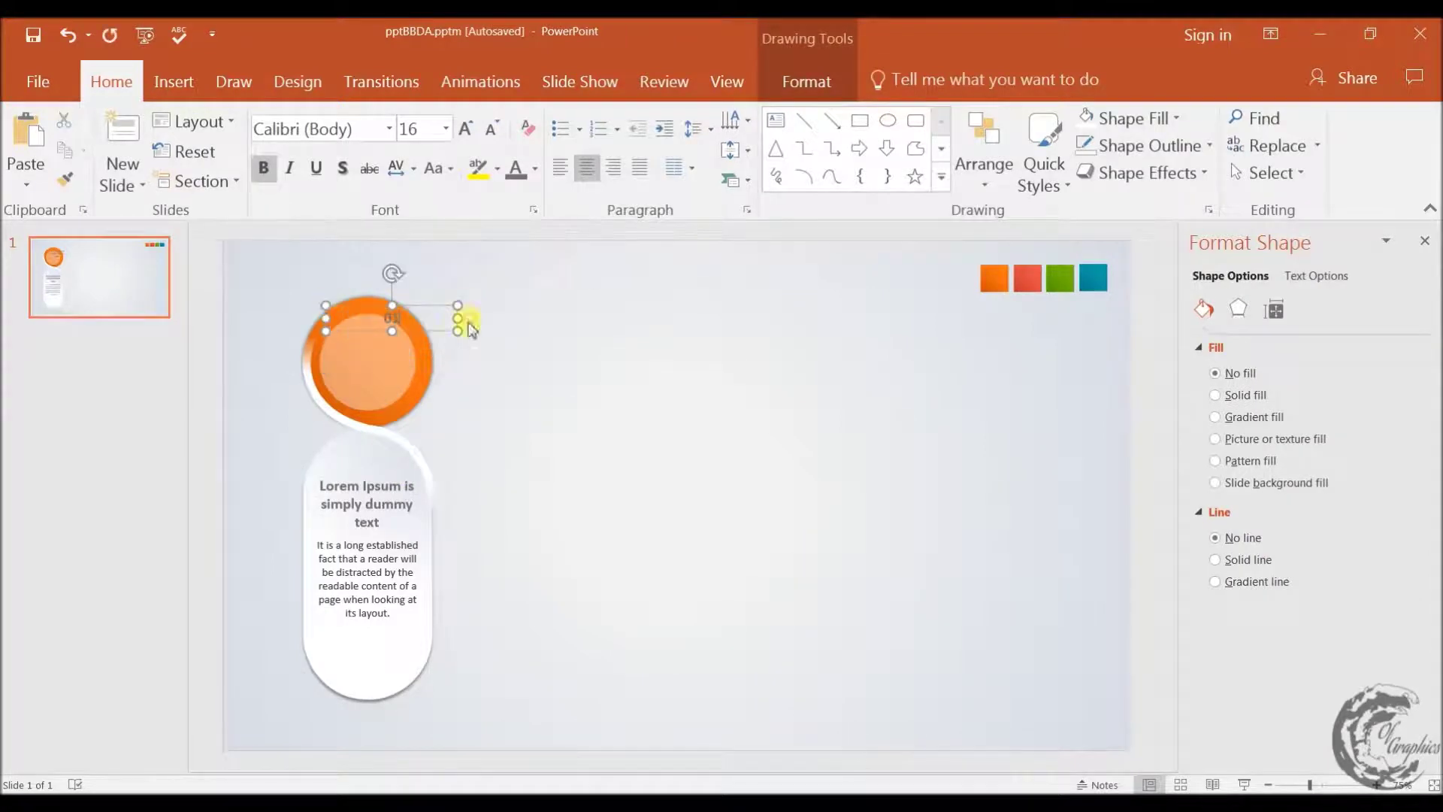
{"action": "left_click", "coordinate": [361, 128]}
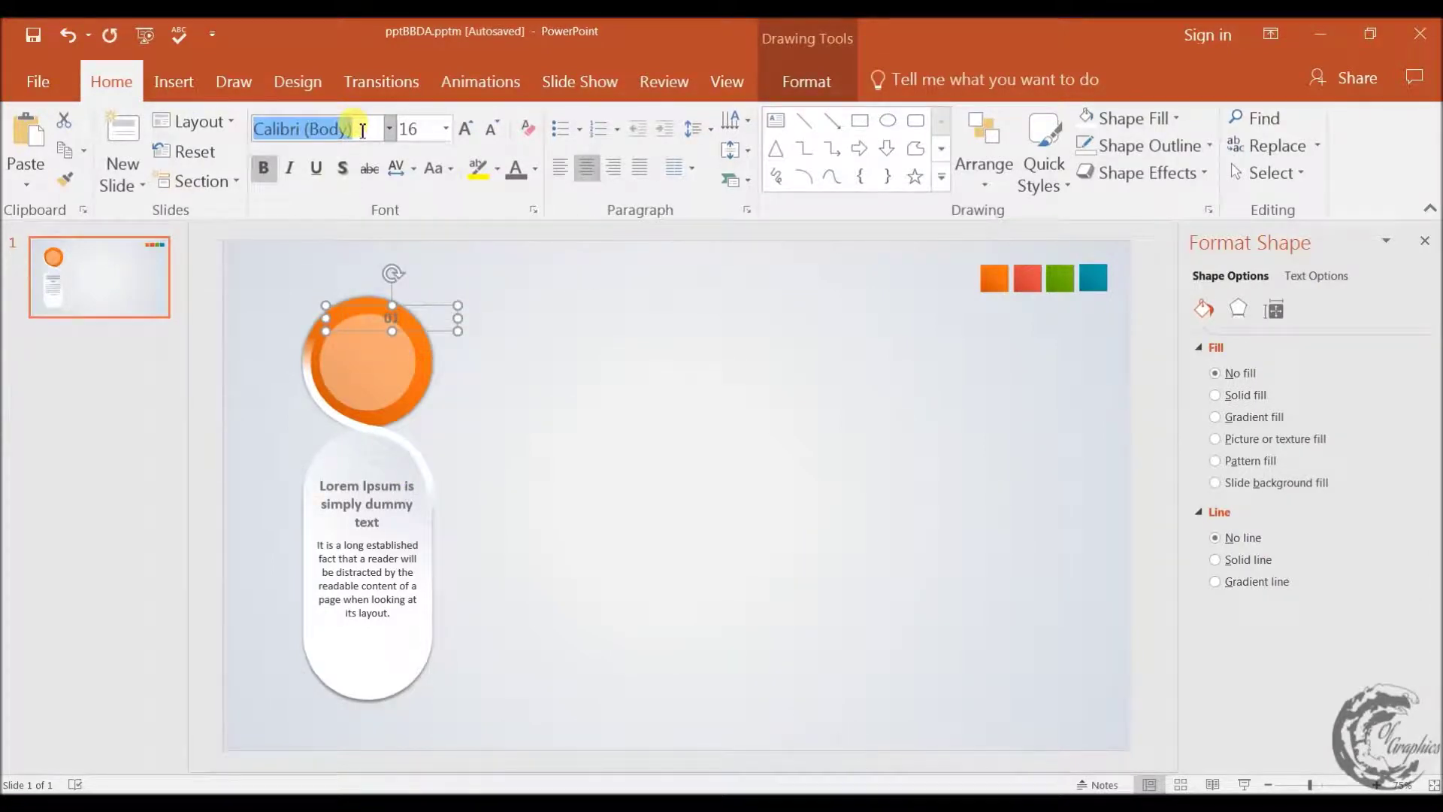
{"action": "type", "text": "Bebas"}
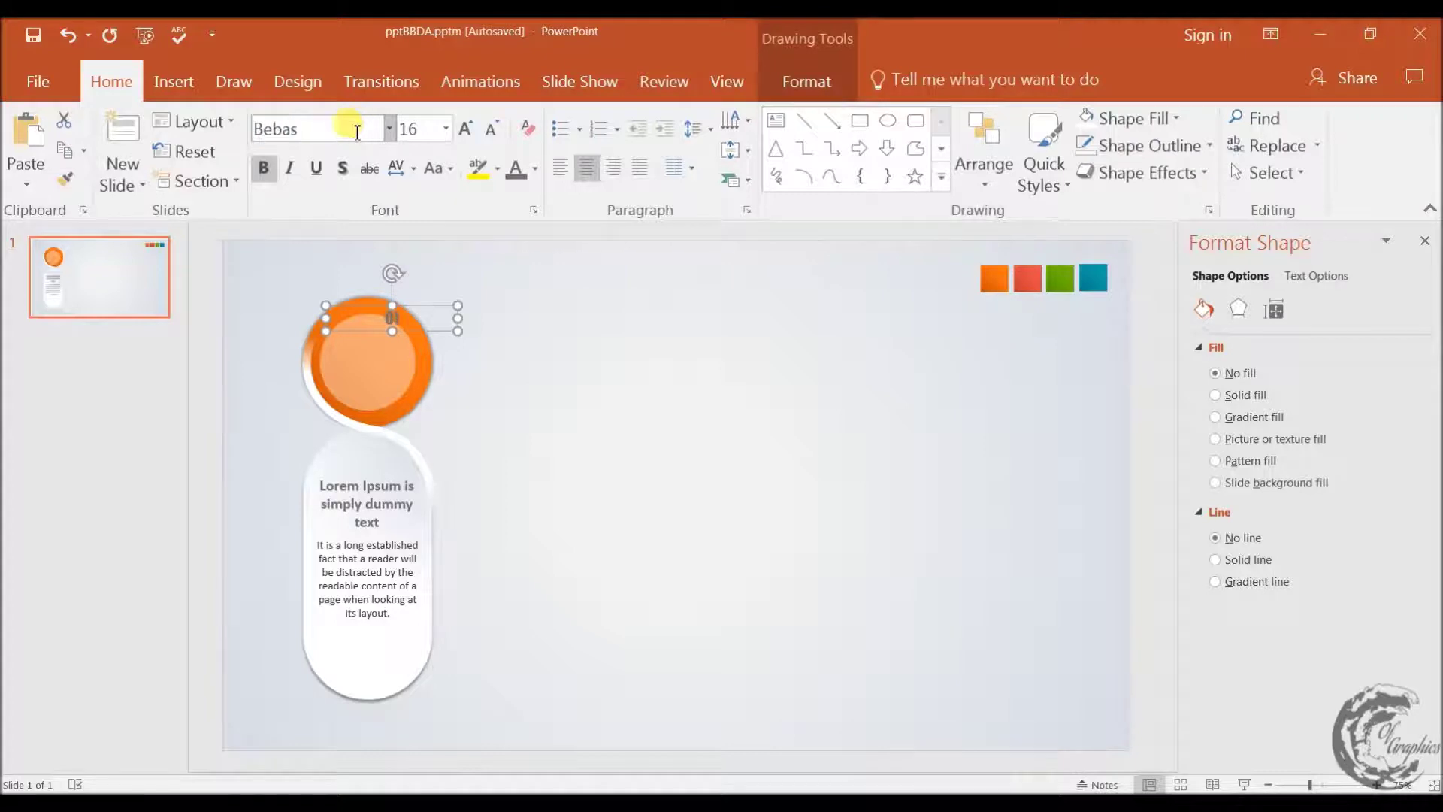
- Make the 01 48 pt white, centre it on the circle, and open the Icons library
{"action": "left_click", "coordinate": [468, 129]}
{"action": "left_click", "coordinate": [468, 129]}
{"action": "left_click", "coordinate": [467, 130]}
{"action": "left_click_drag", "start_coordinate": [451, 318], "coordinate": [404, 329]}
{"action": "left_click", "coordinate": [534, 169]}
{"action": "left_click", "coordinate": [516, 197]}
{"action": "left_click_drag", "start_coordinate": [389, 369], "coordinate": [406, 367]}
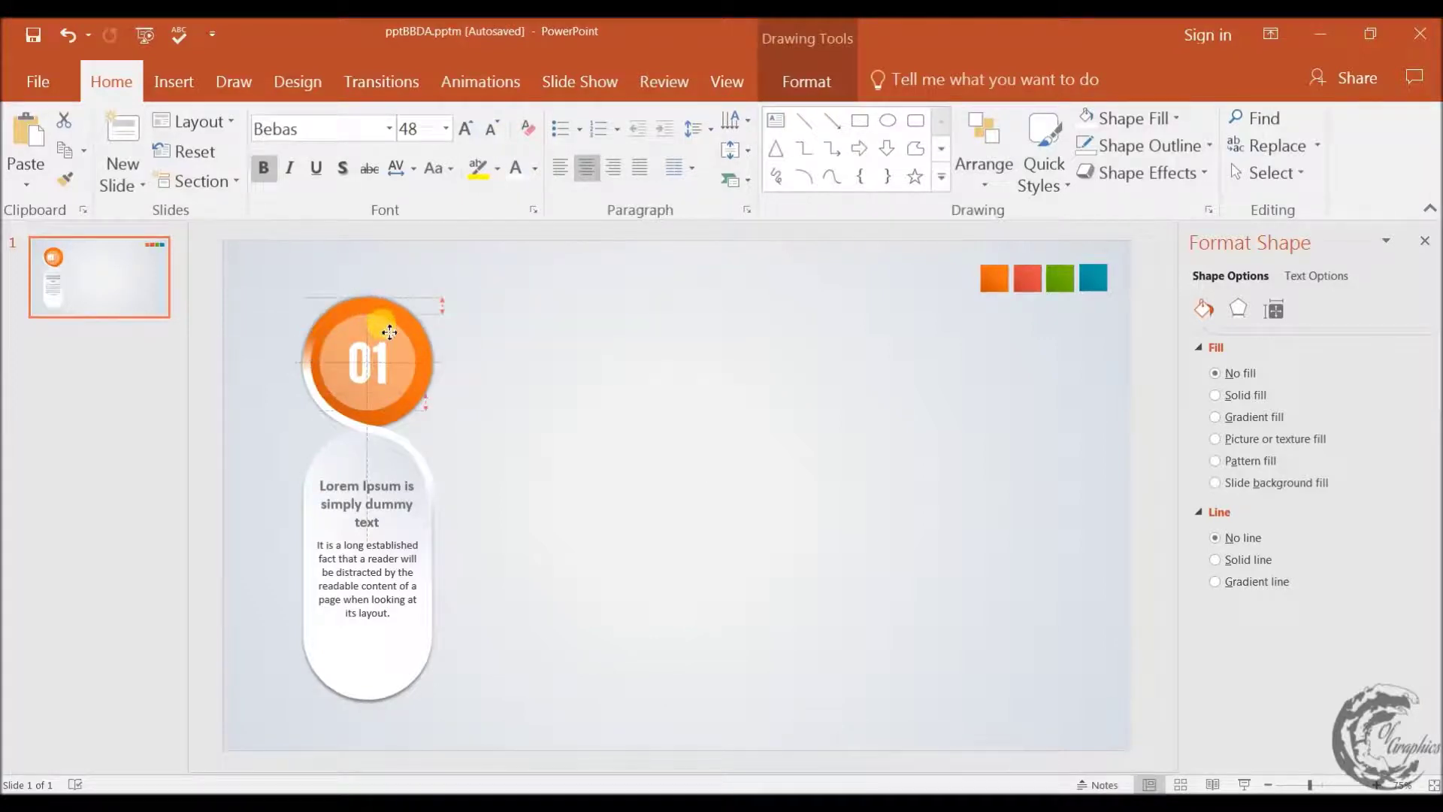
{"action": "left_click", "coordinate": [554, 492]}
{"action": "left_click", "coordinate": [174, 81]}
{"action": "left_click", "coordinate": [406, 167]}
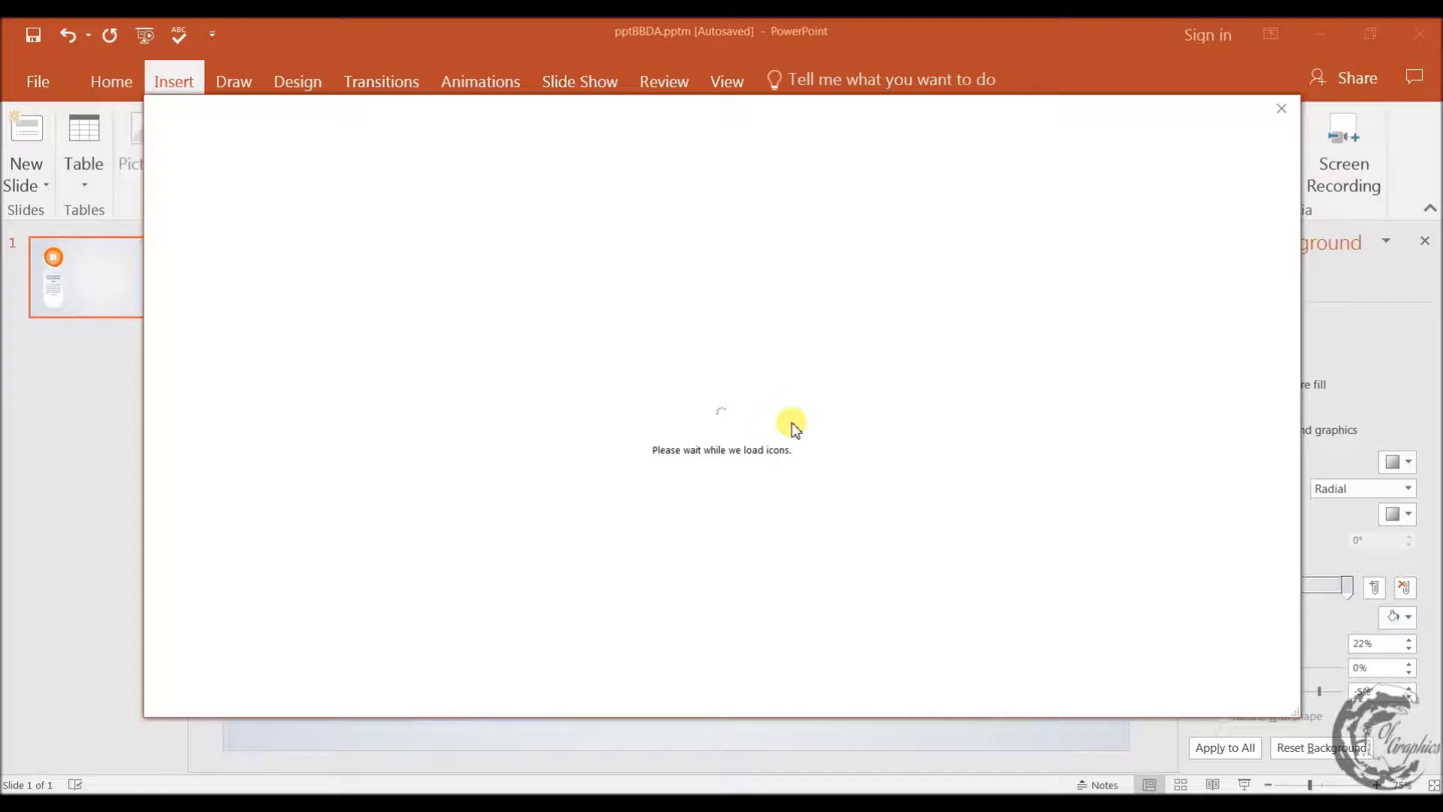
- Insert the org-chart icon, place it at the bottom of the capsule and colour it dark grey
{"action": "scroll", "coordinate": [795, 618], "scroll_direction": "down", "scroll_amount": 2}
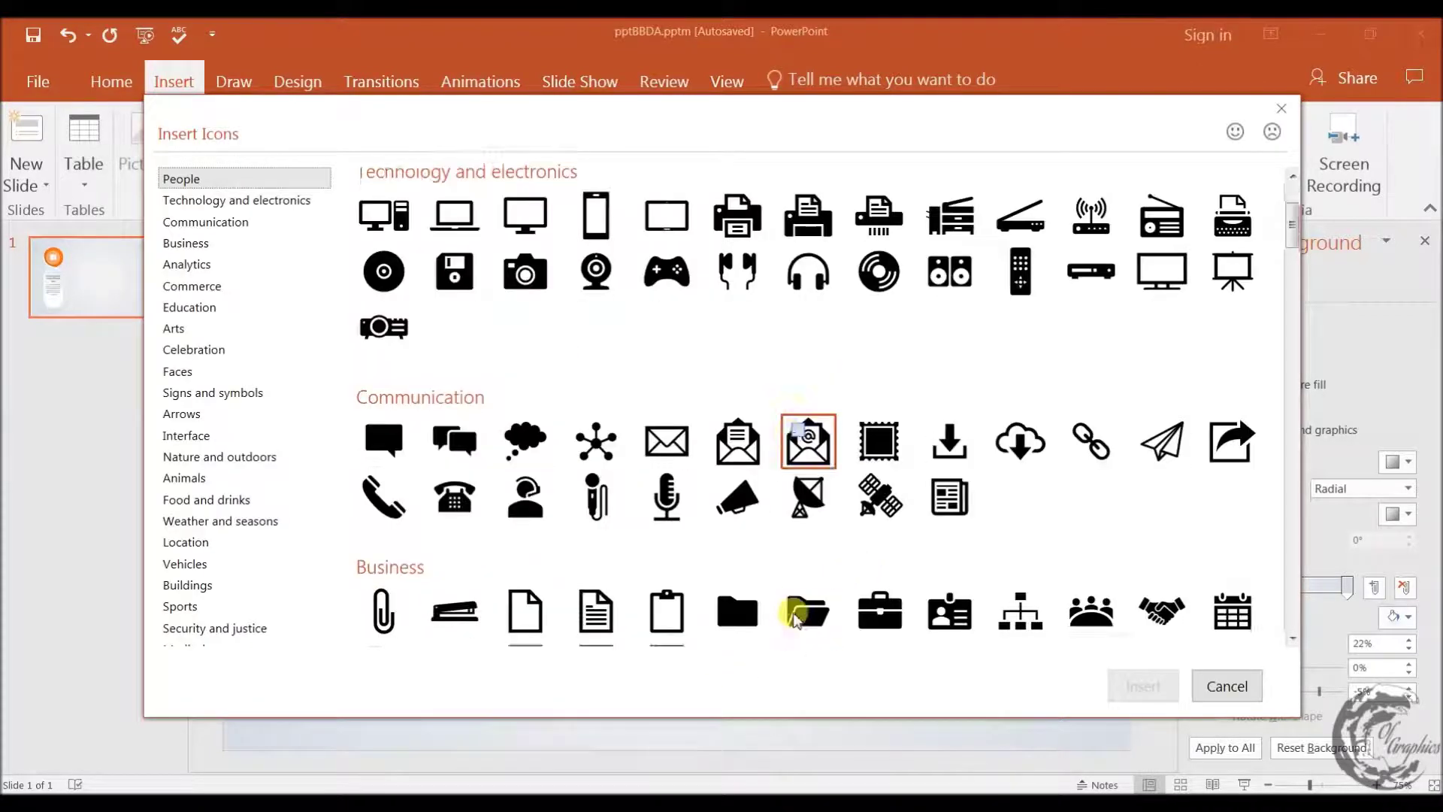
{"action": "scroll", "coordinate": [796, 618], "scroll_direction": "down", "scroll_amount": 1}
{"action": "left_click", "coordinate": [1023, 576]}
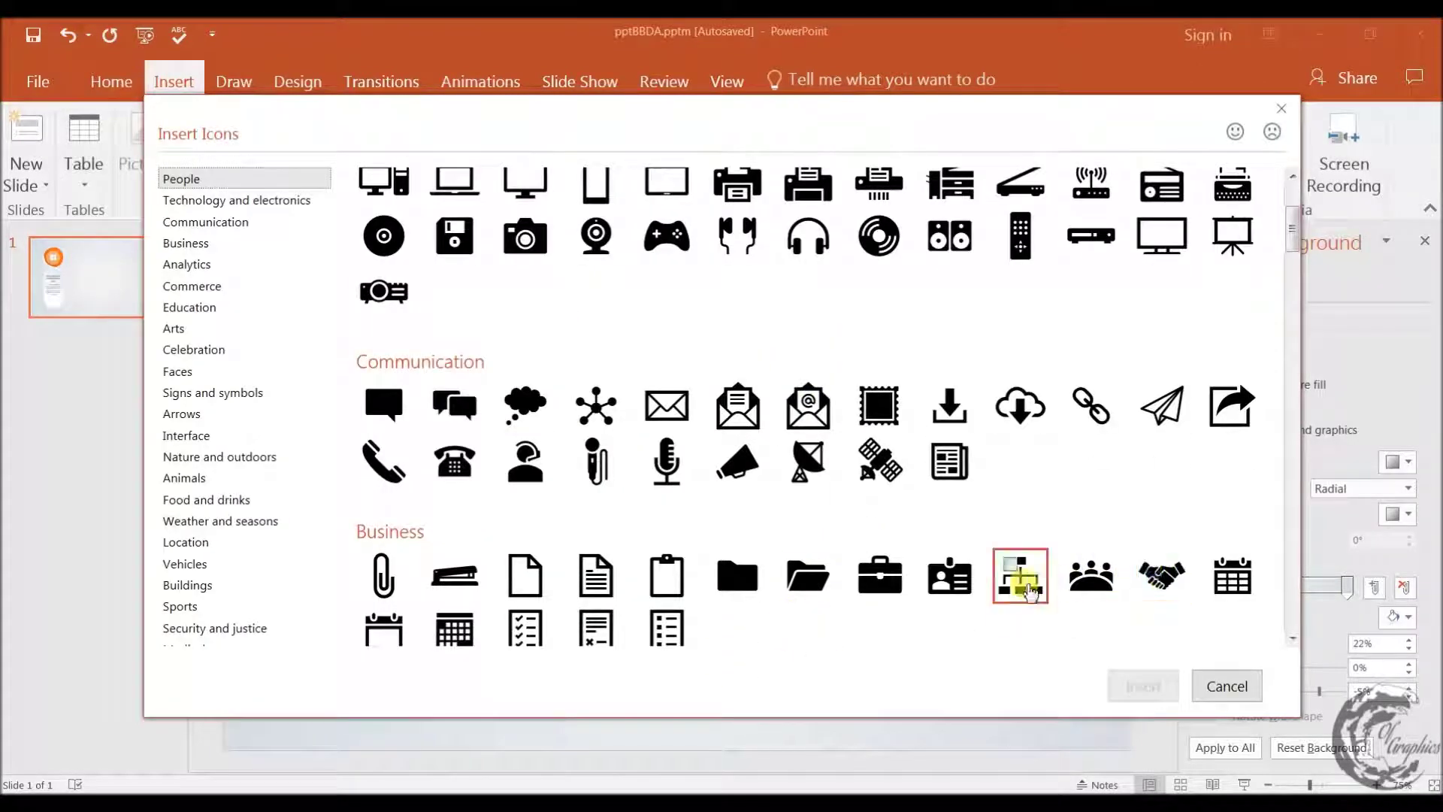
{"action": "left_click", "coordinate": [1143, 685]}
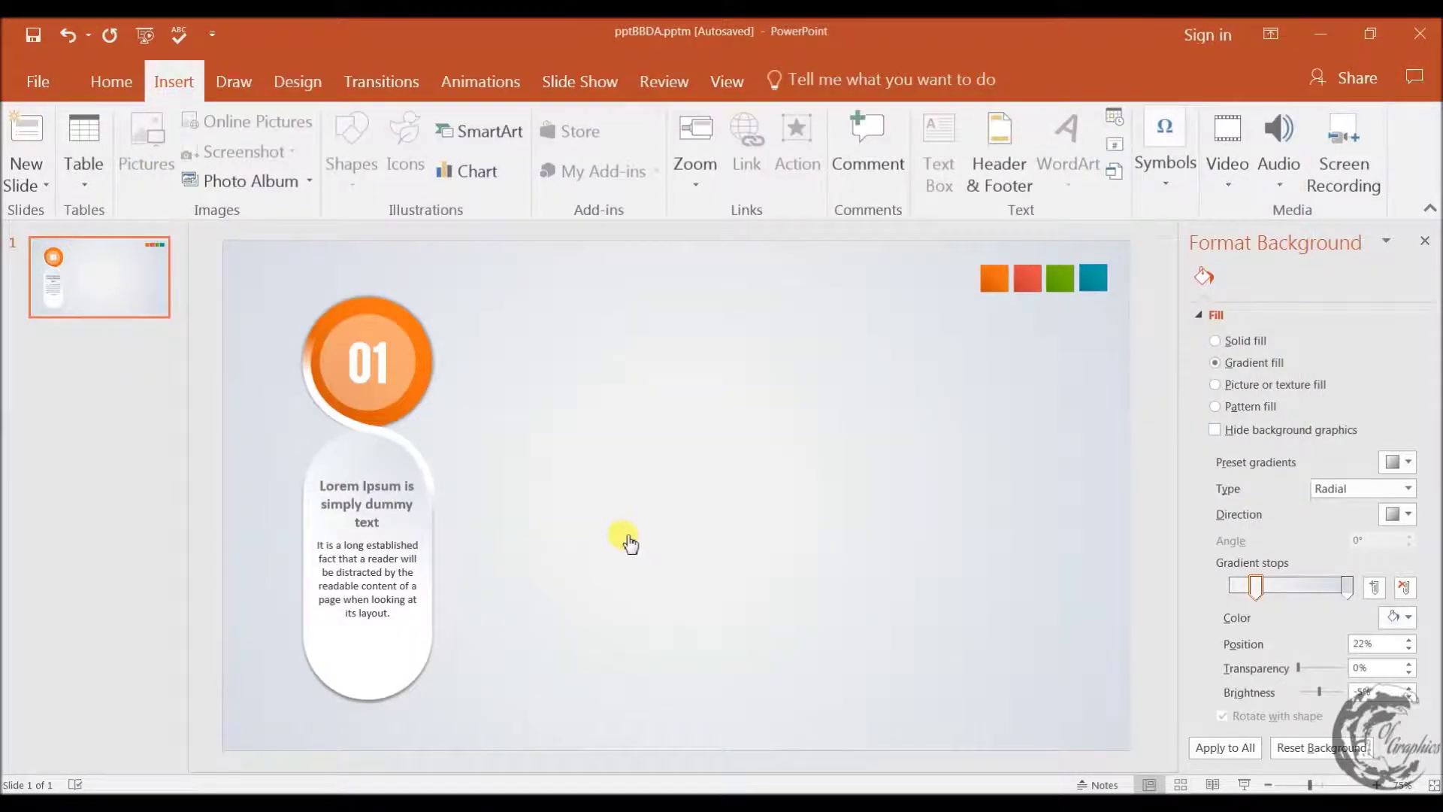
{"action": "left_click_drag", "start_coordinate": [678, 514], "coordinate": [366, 667]}
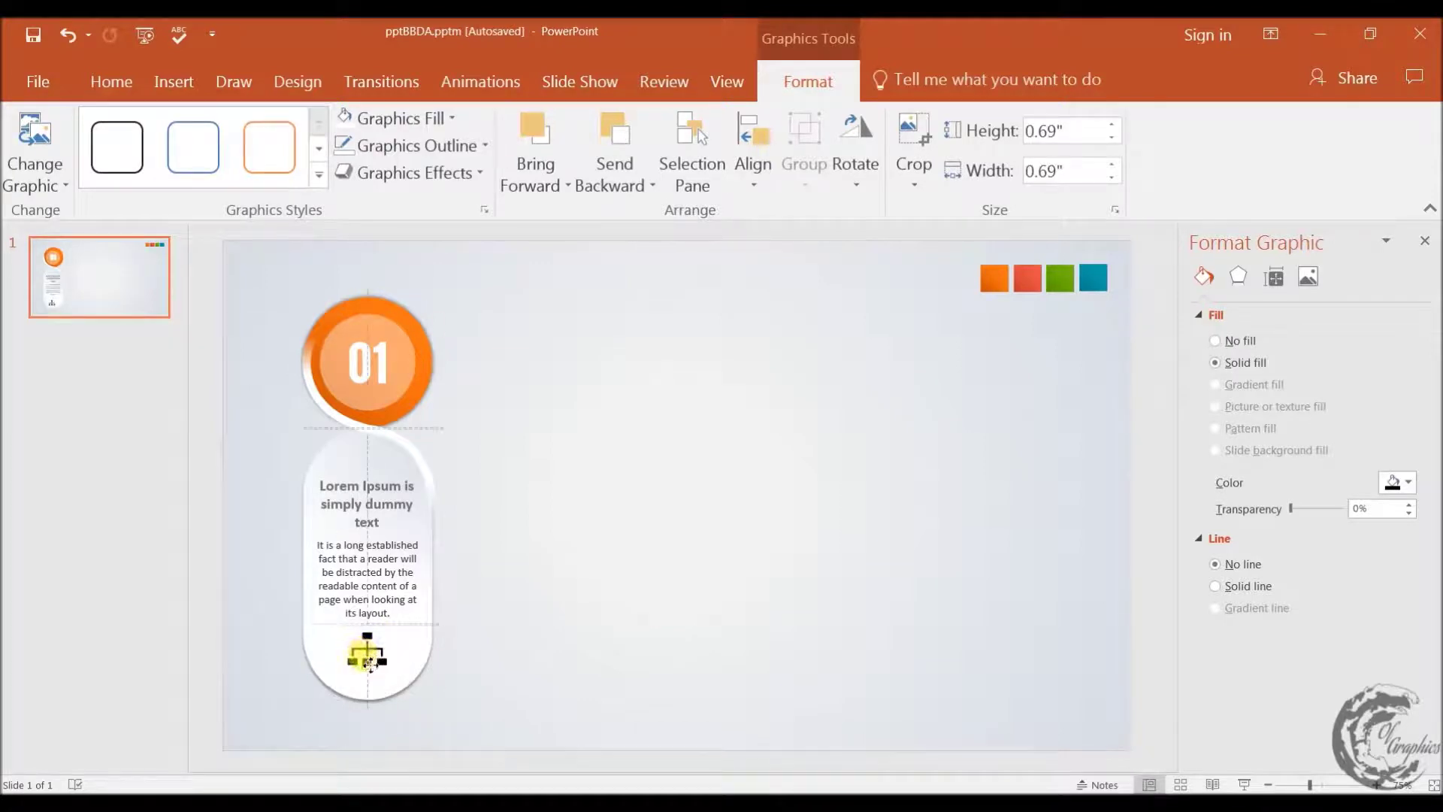
{"action": "left_click", "coordinate": [389, 118]}
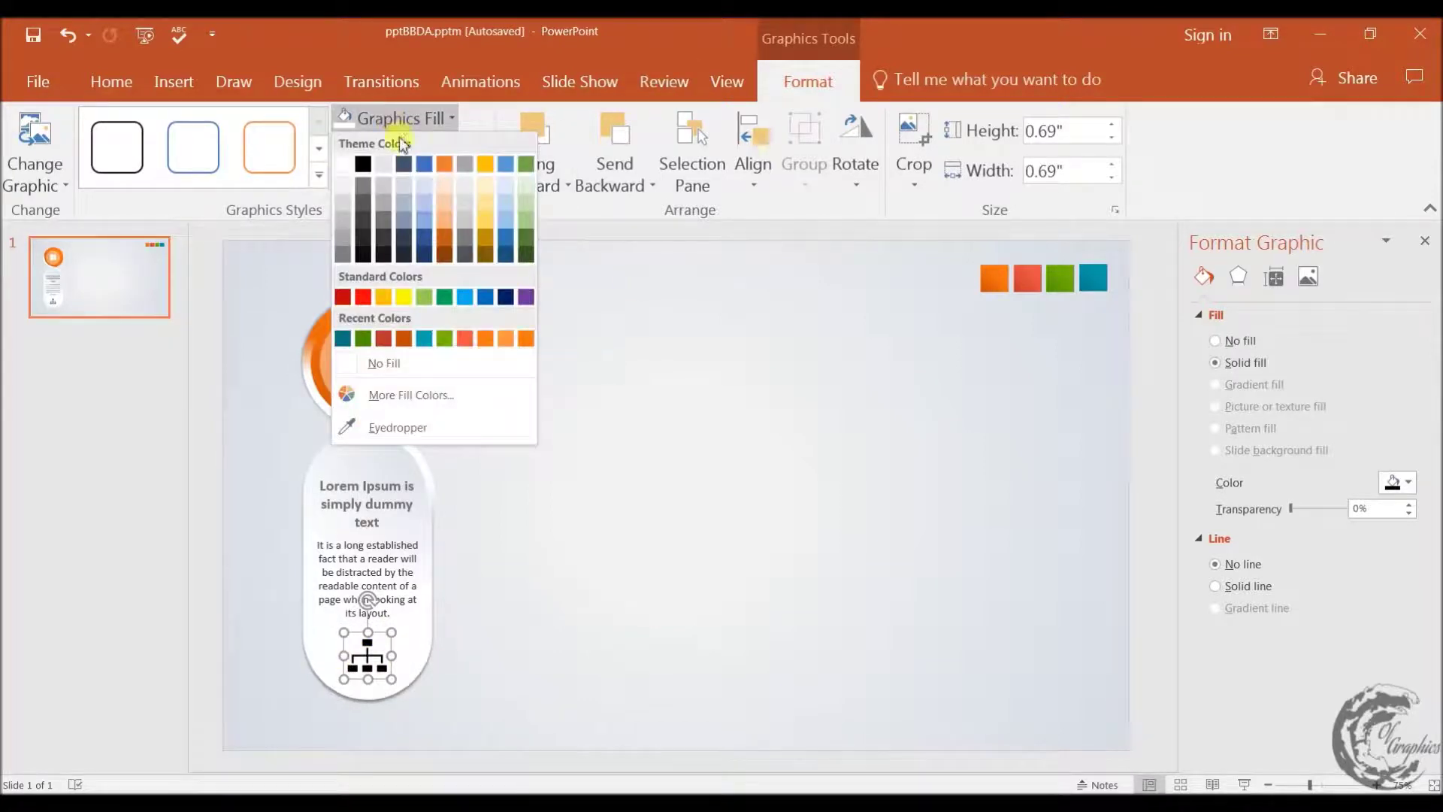
{"action": "left_click", "coordinate": [404, 164]}
{"action": "left_click", "coordinate": [372, 485]}
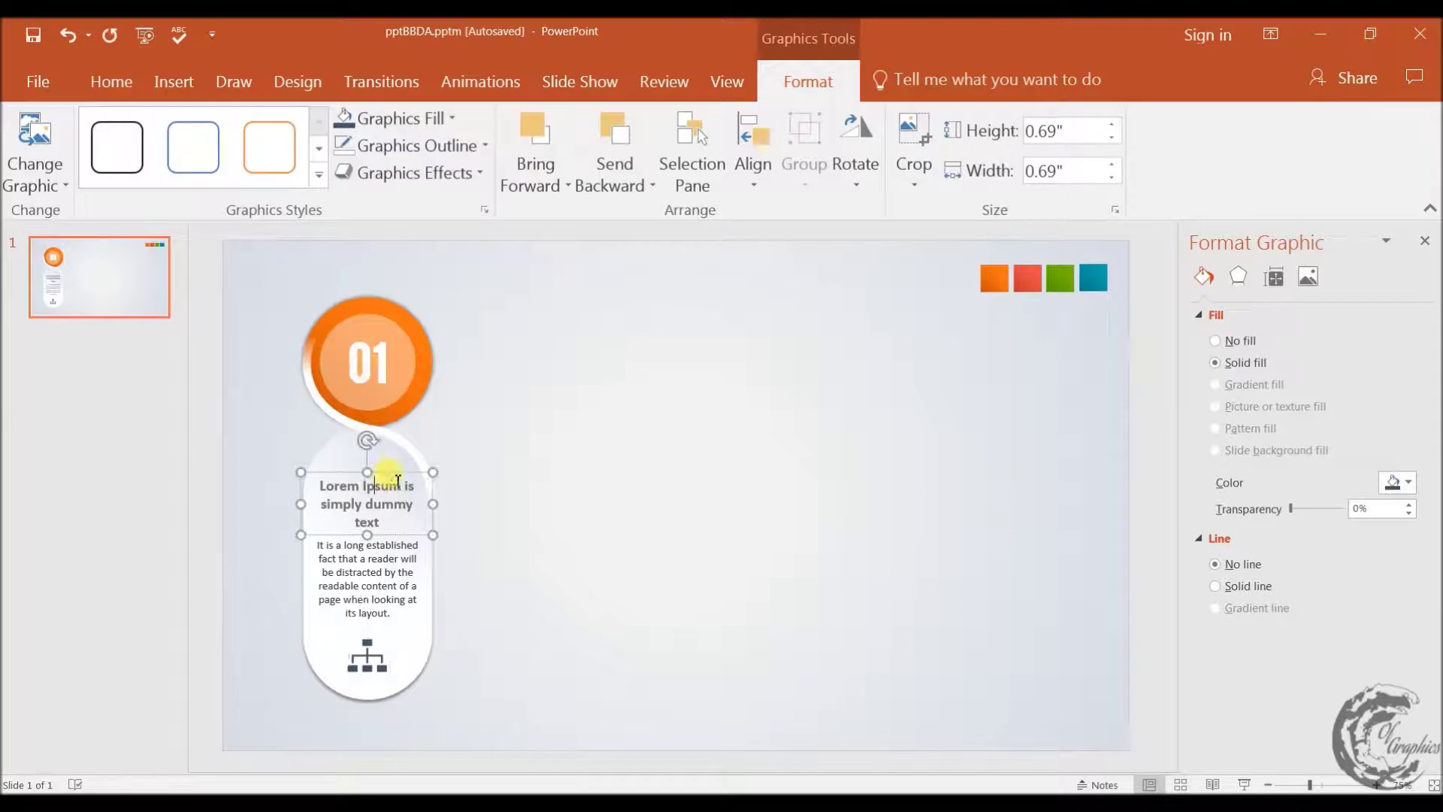
{"action": "left_click", "coordinate": [537, 170]}
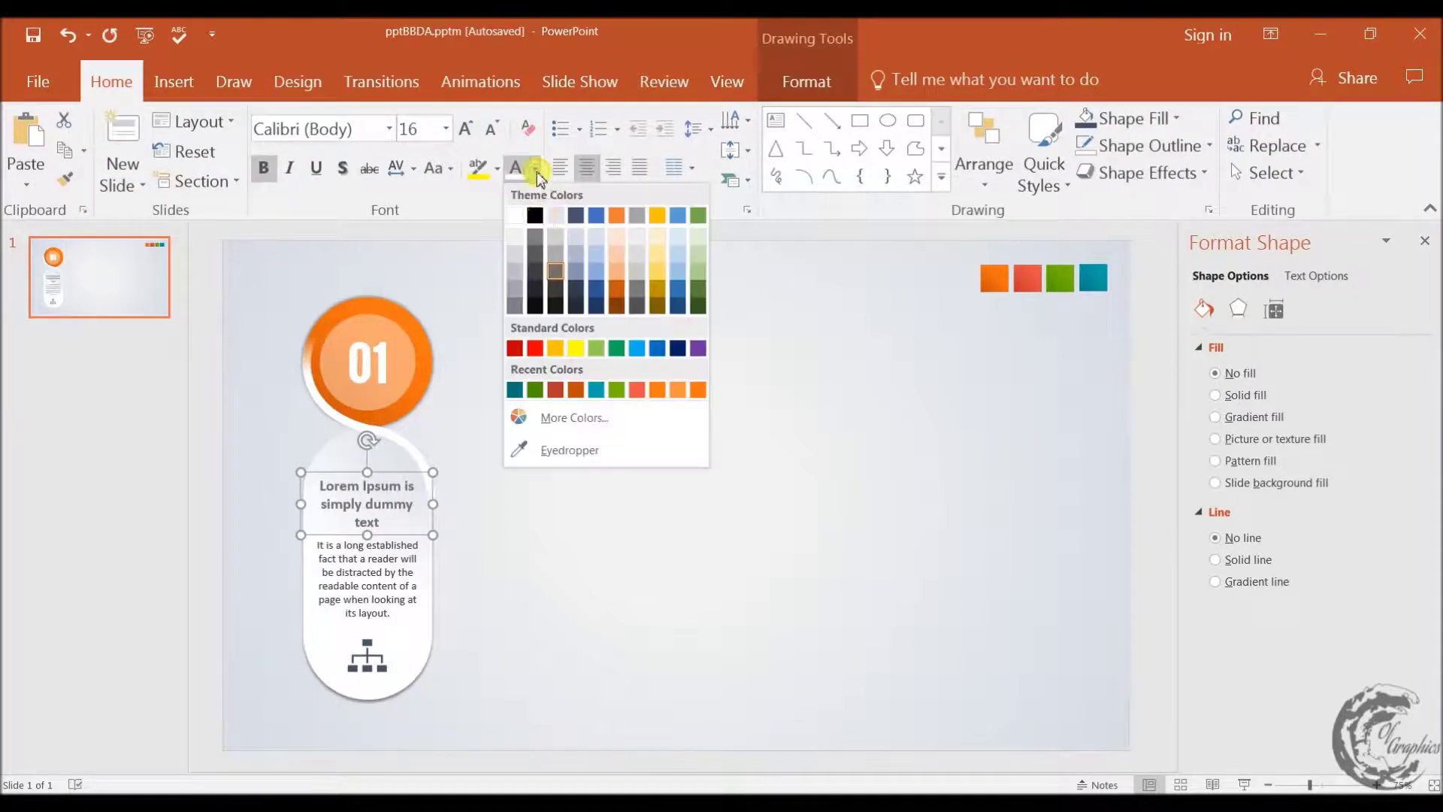
- Make the first card's title orange and copy the whole card to its right
{"action": "left_click", "coordinate": [576, 390]}
{"action": "left_click", "coordinate": [490, 538]}
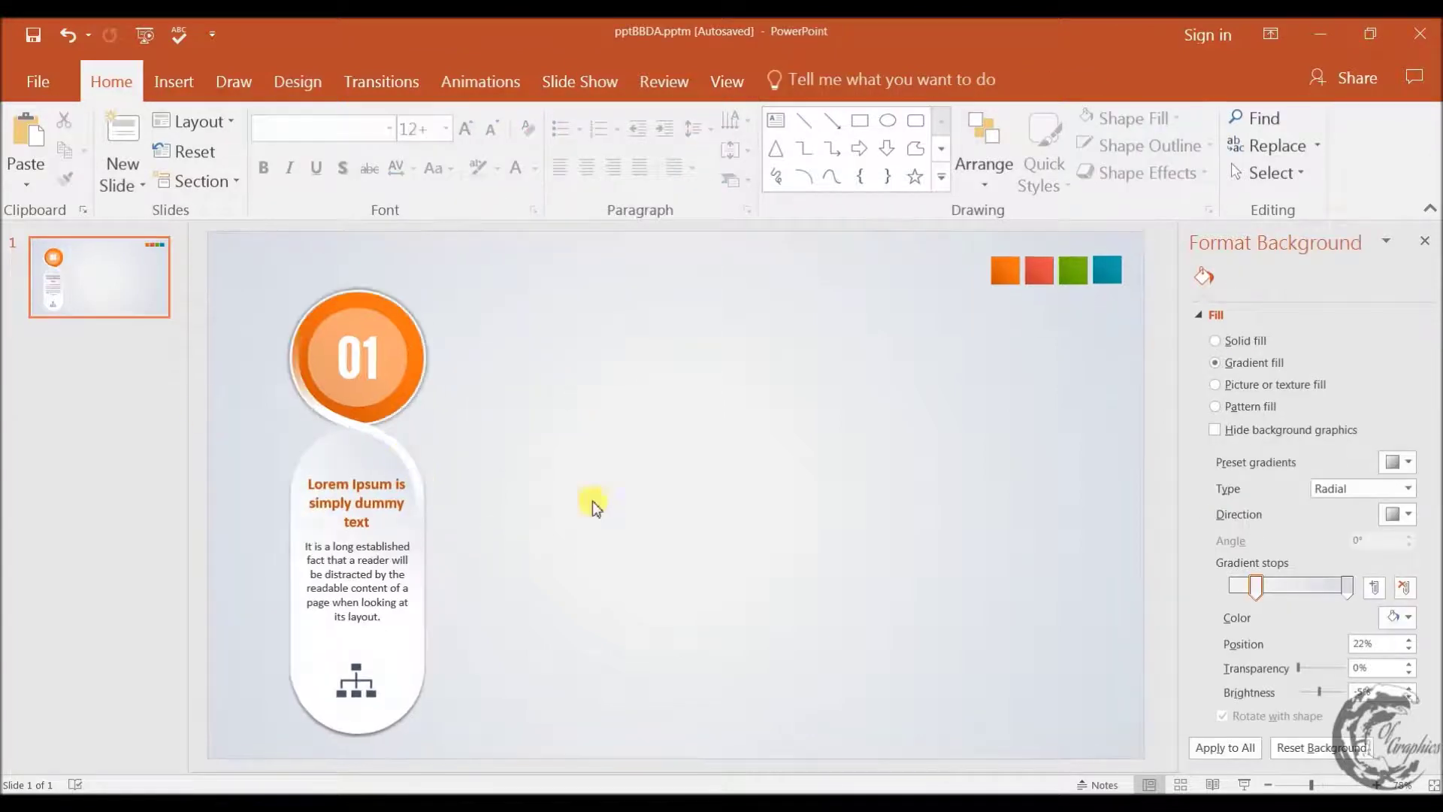
{"action": "left_click_drag", "start_coordinate": [233, 289], "coordinate": [481, 744]}
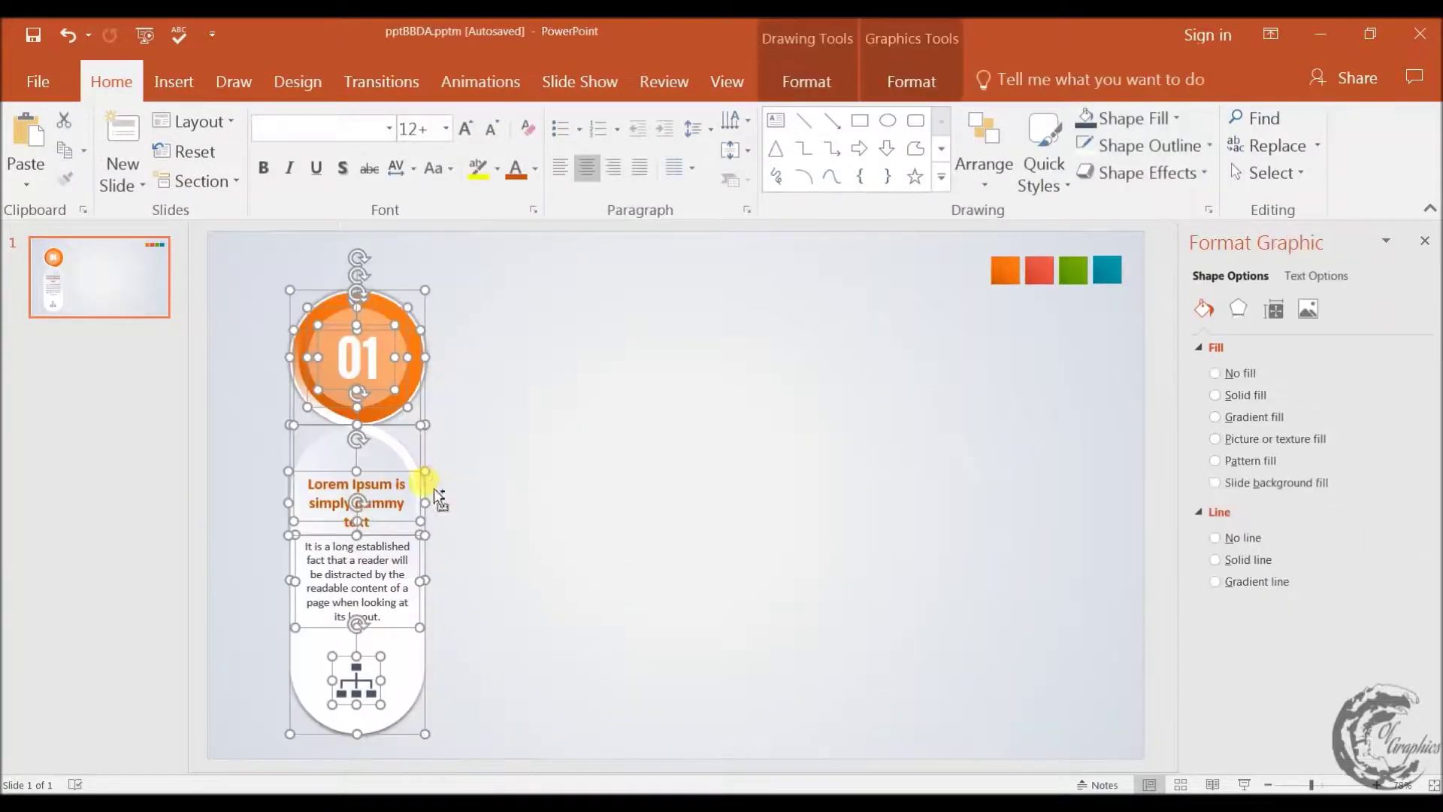
{"action": "mouse_move", "coordinate": [415, 408]}
{"action": "left_mouse_down"}
{"action": "mouse_move", "coordinate": [403, 416]}
{"action": "mouse_move", "coordinate": [601, 420]}
{"action": "mouse_move", "coordinate": [616, 433]}
{"action": "left_mouse_up"}
{"action": "key", "text": "c"}
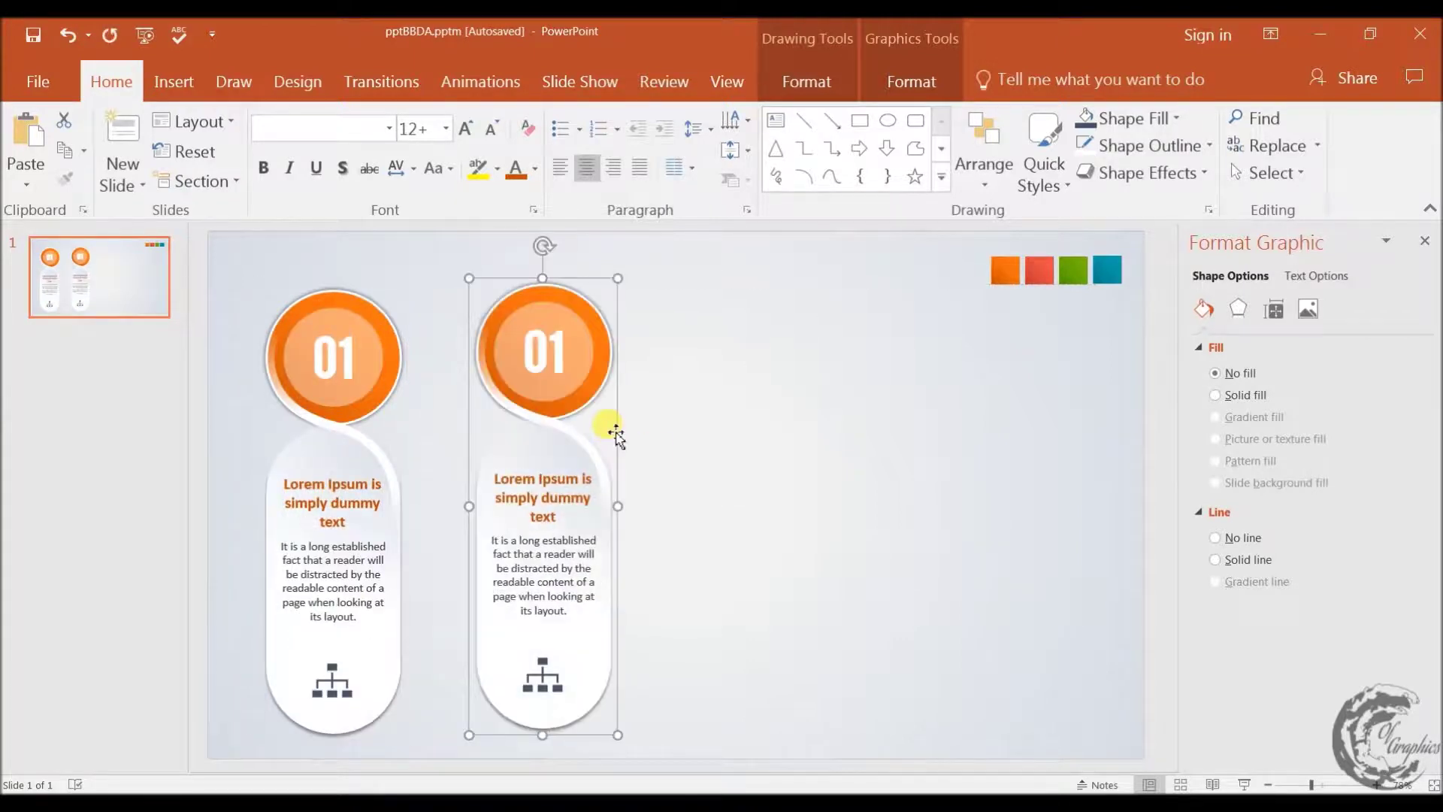
- Copy both cards to form third and fourth columns, shifting the fourth further right
{"action": "left_click", "coordinate": [397, 354], "text": "shift"}
{"action": "mouse_move", "coordinate": [467, 415]}
{"action": "left_mouse_down"}
{"action": "mouse_move", "coordinate": [938, 467]}
{"action": "mouse_move", "coordinate": [957, 489]}
{"action": "left_mouse_up"}
{"action": "left_click", "coordinate": [998, 515]}
{"action": "left_click", "coordinate": [1025, 486]}
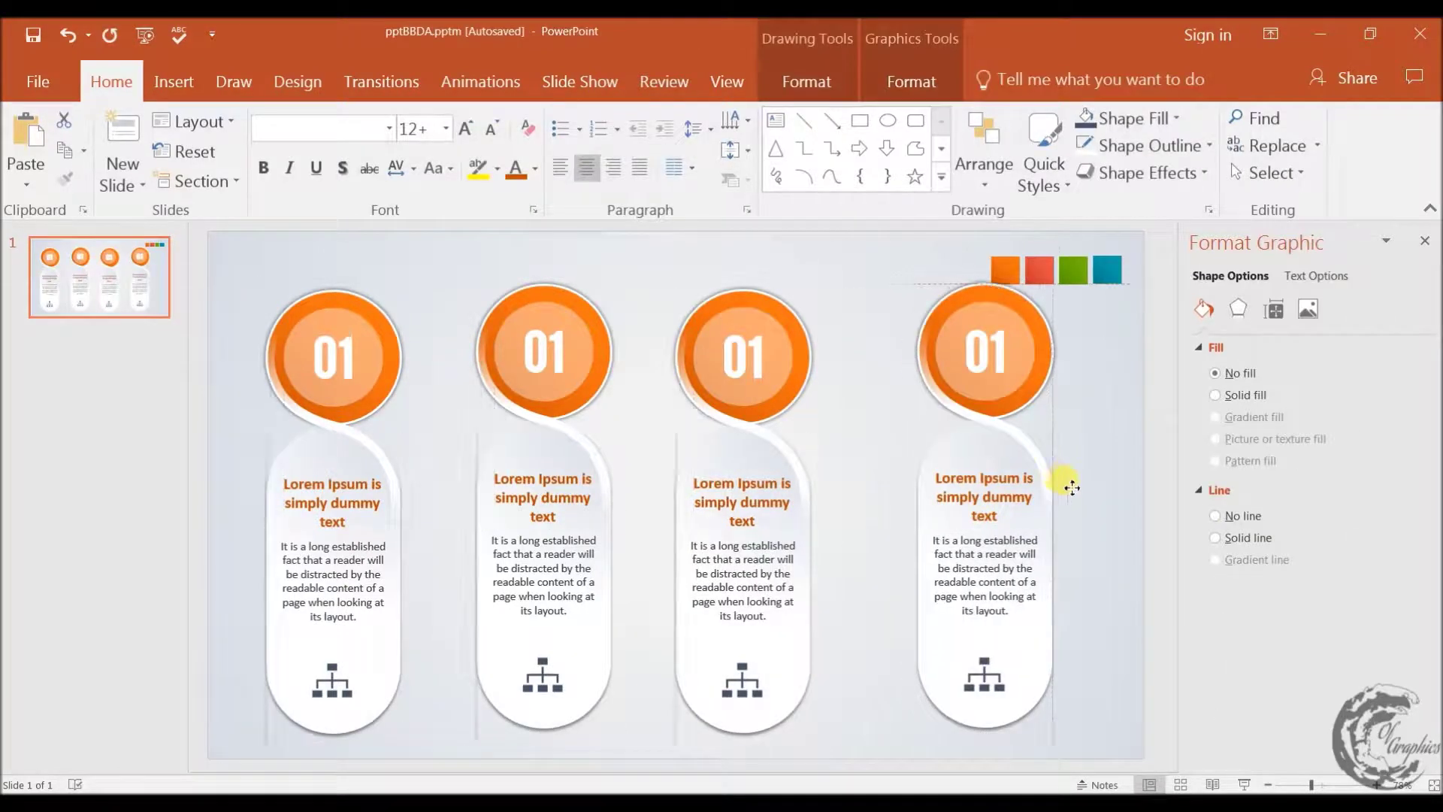
{"action": "left_click_drag", "start_coordinate": [1028, 487], "coordinate": [1073, 494]}
- Align all four cards on their middles and distribute them evenly across the slide
{"action": "left_click", "coordinate": [680, 484], "text": "shift"}
{"action": "left_click", "coordinate": [482, 500], "text": "shift"}
{"action": "left_click", "coordinate": [337, 492], "text": "shift"}
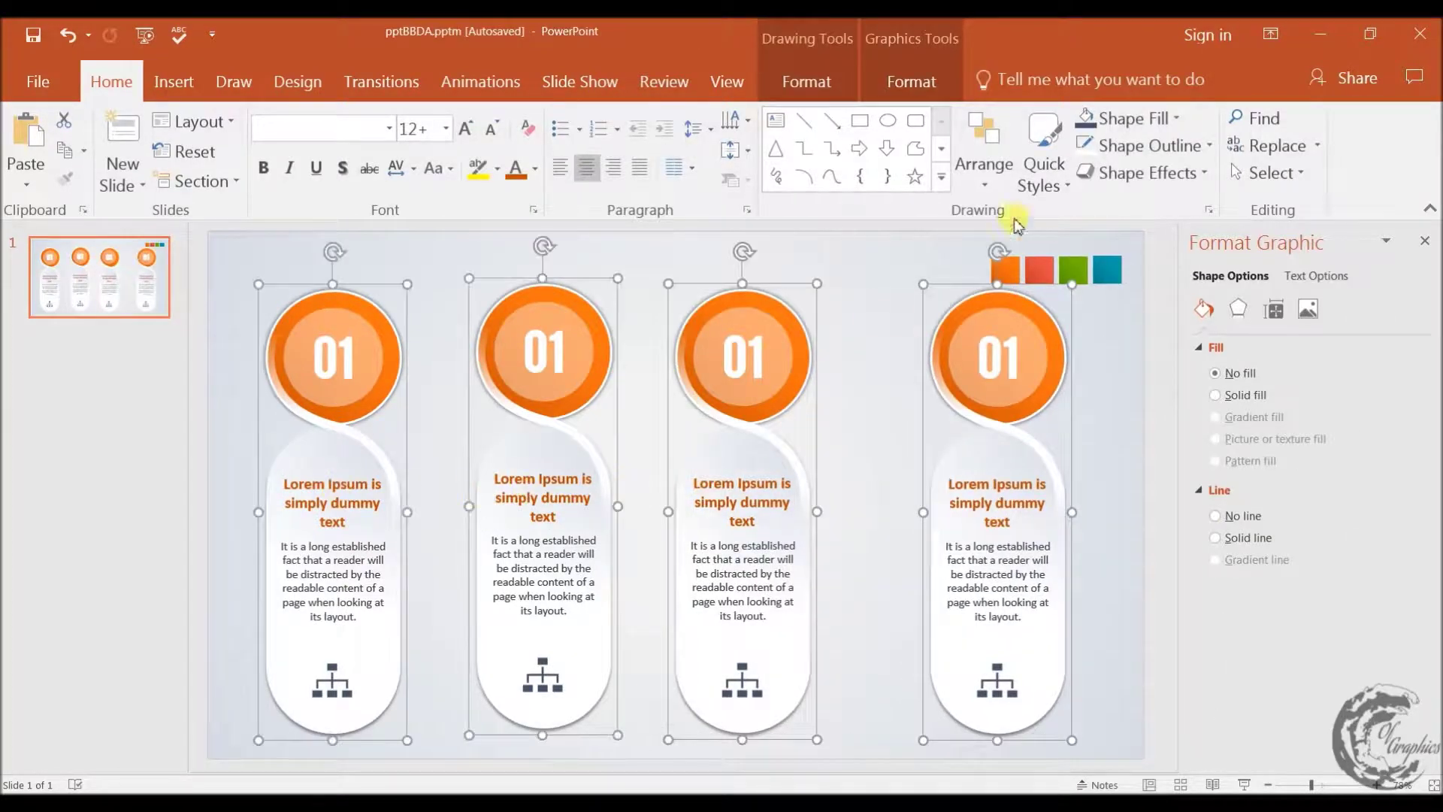
{"action": "left_click", "coordinate": [807, 82]}
{"action": "left_click", "coordinate": [1161, 123]}
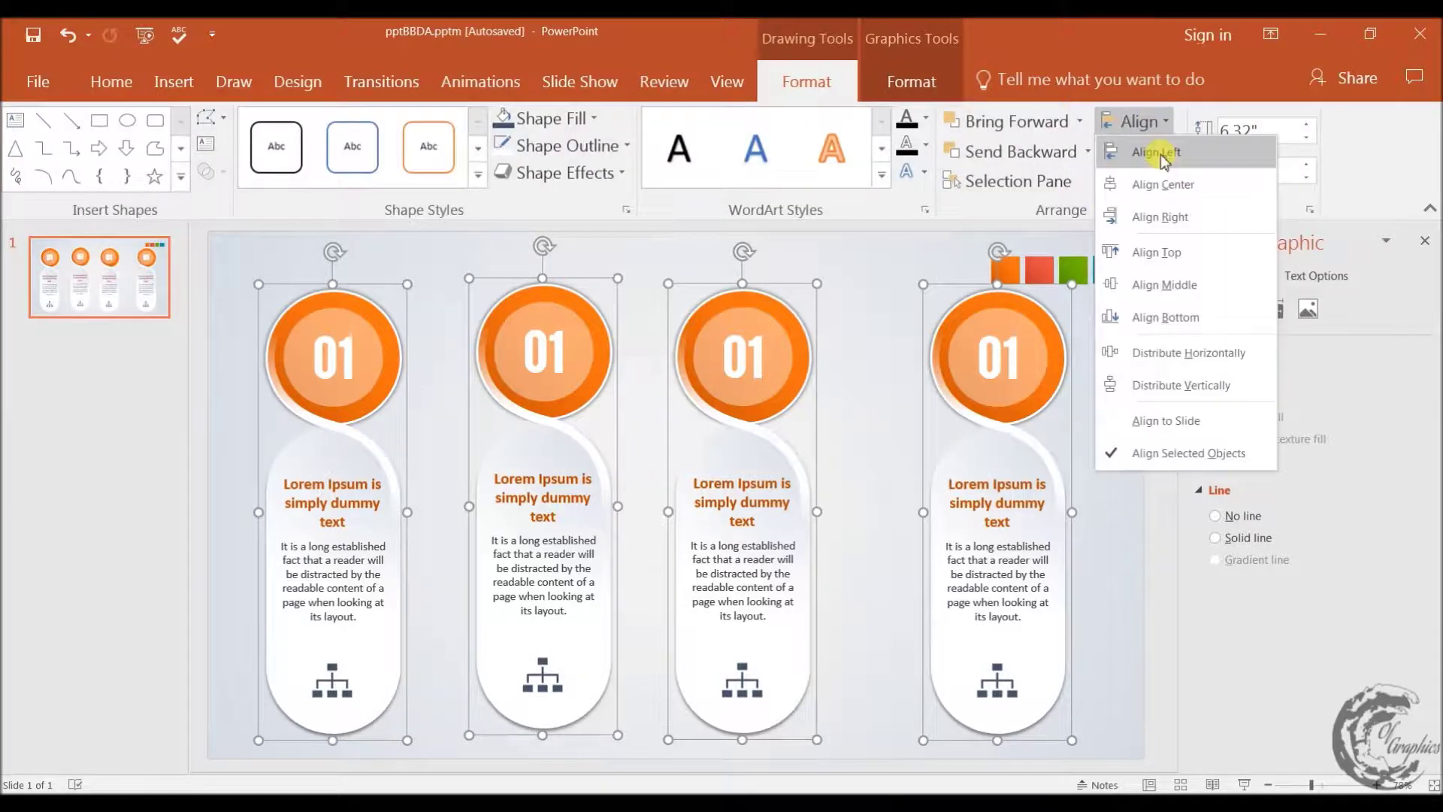
{"action": "left_click", "coordinate": [1161, 285]}
{"action": "left_click", "coordinate": [1143, 124]}
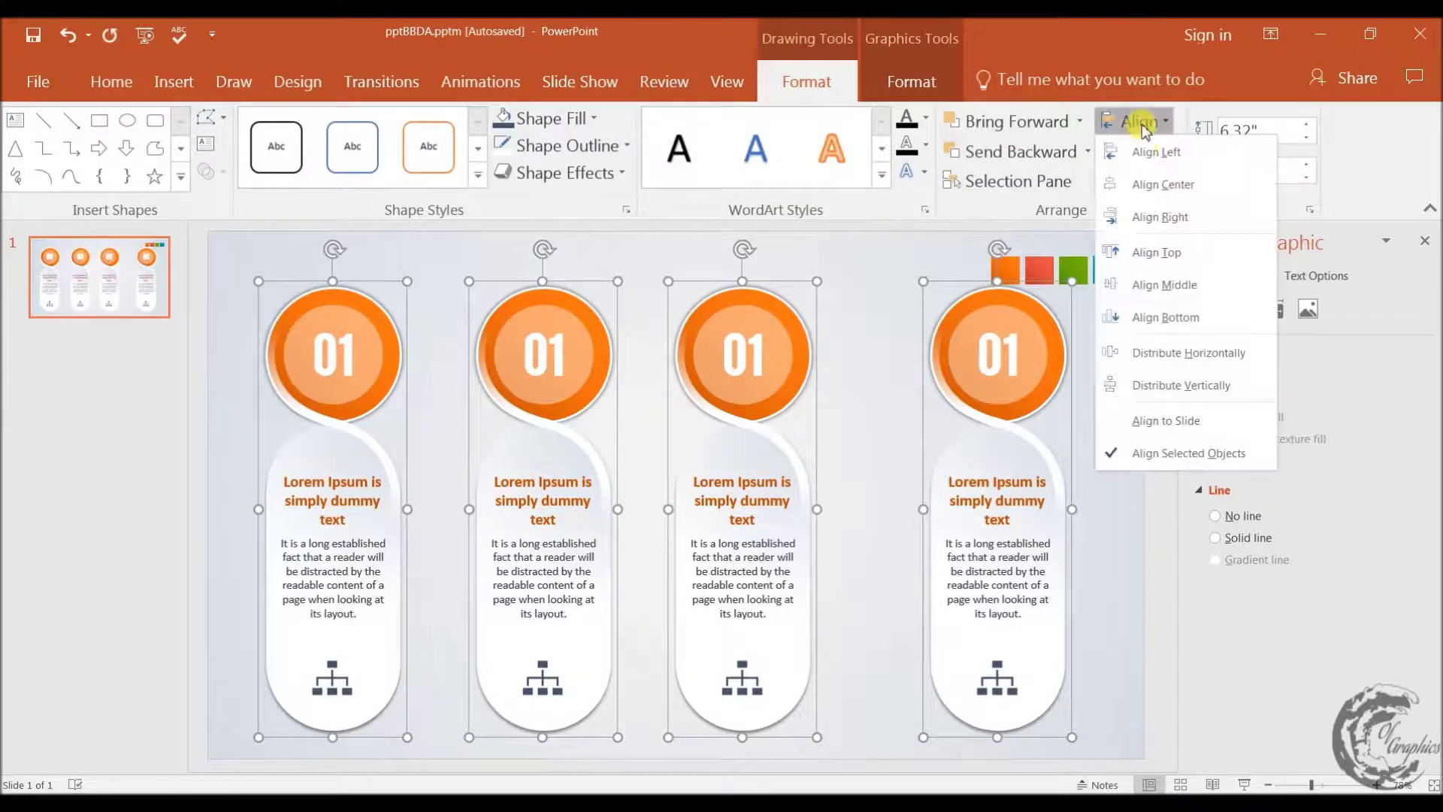
{"action": "left_click", "coordinate": [1184, 352]}
{"action": "left_click", "coordinate": [1095, 526]}
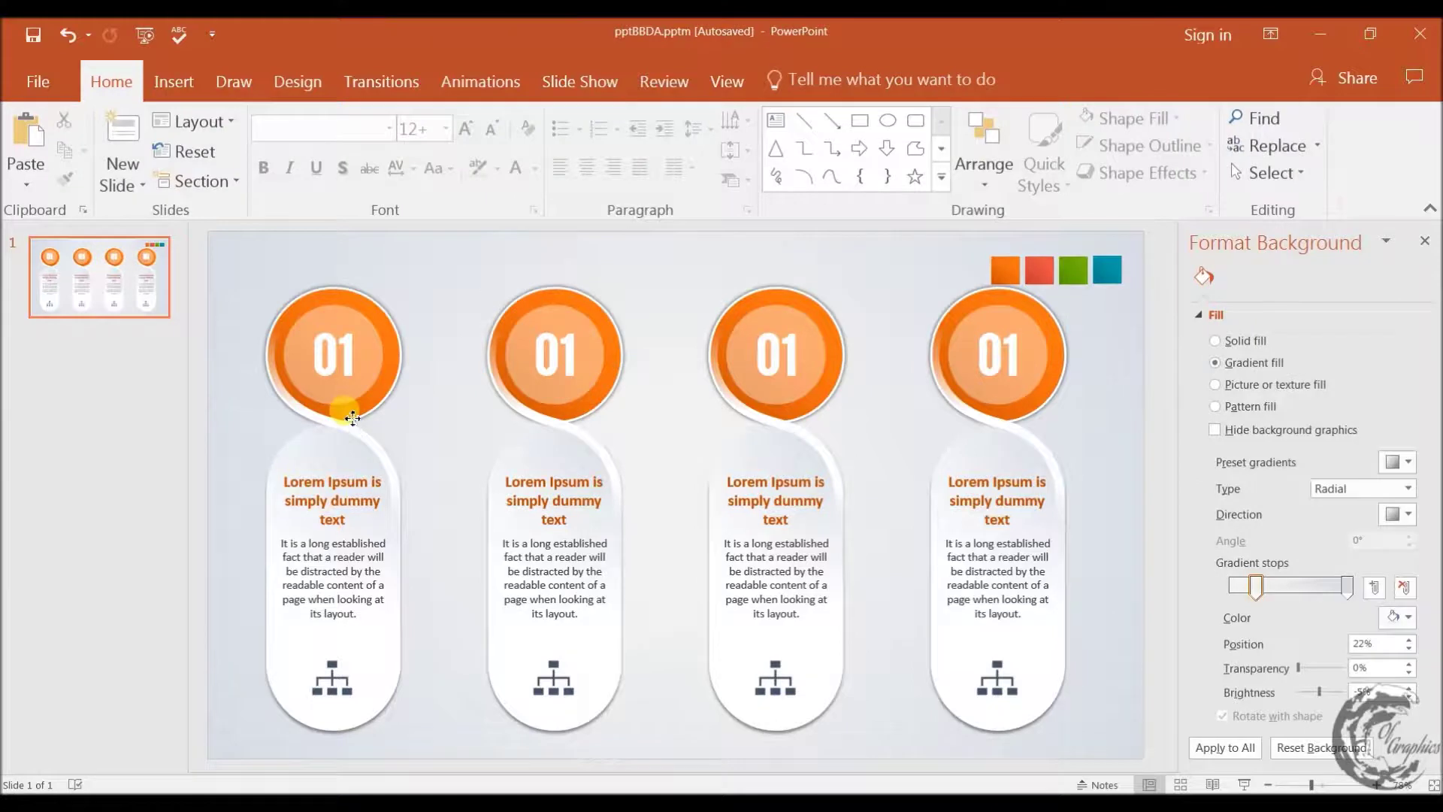
- Ungroup the three copied cards
{"action": "left_click", "coordinate": [344, 412]}
{"action": "left_click", "coordinate": [612, 462]}
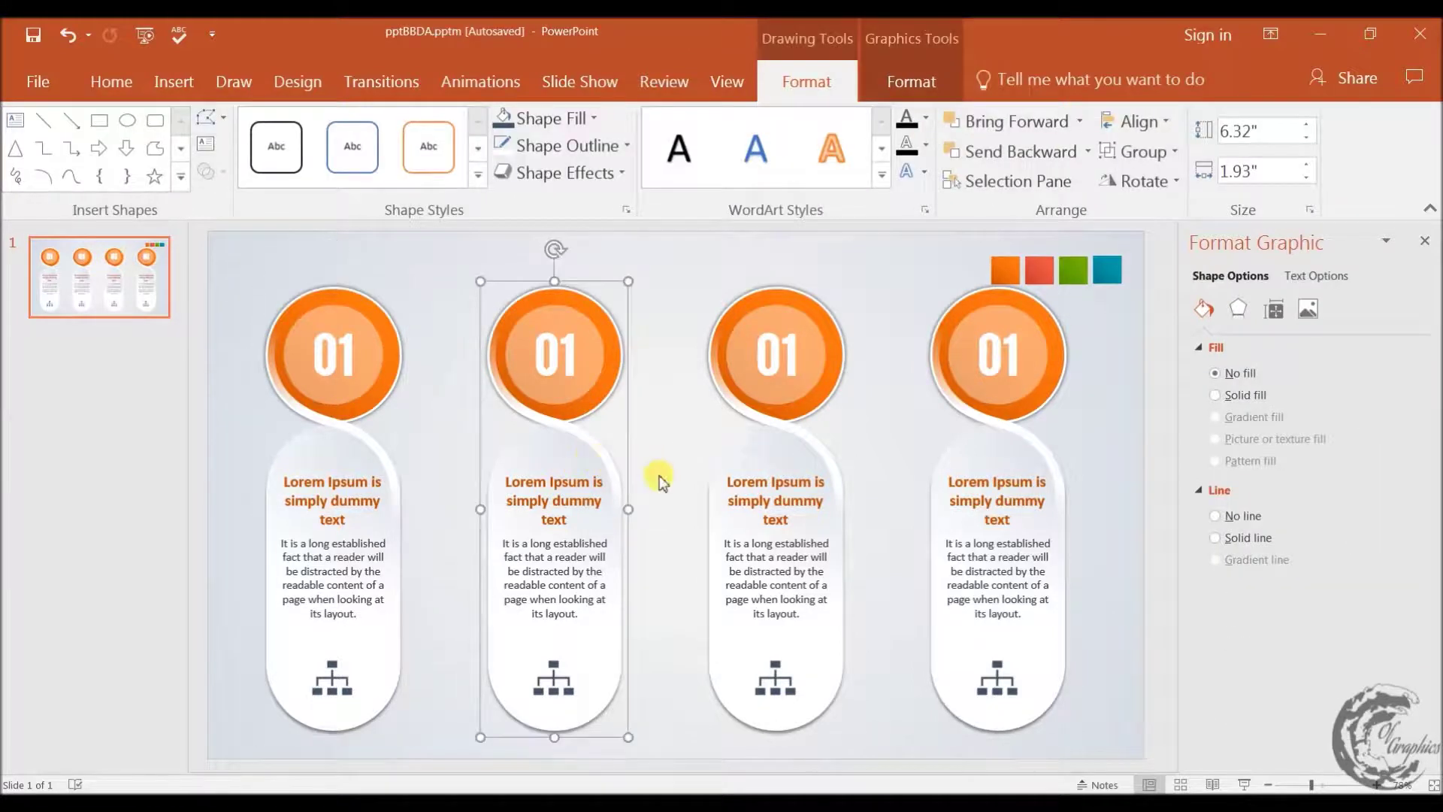
{"action": "left_click", "coordinate": [759, 467], "text": "shift"}
{"action": "left_click", "coordinate": [969, 472], "text": "shift"}
{"action": "right_click", "coordinate": [1009, 458]}
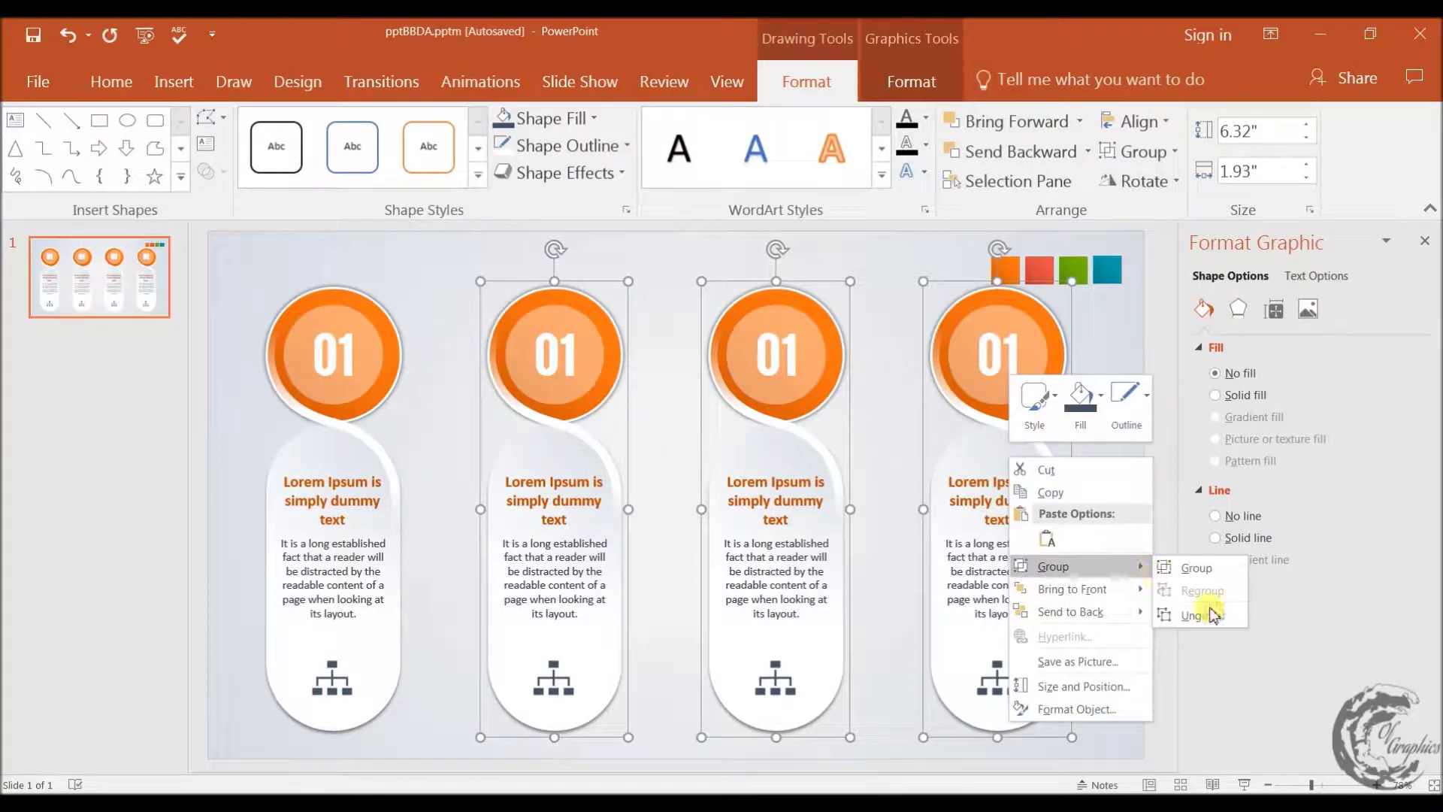
{"action": "left_click", "coordinate": [1203, 611]}
{"action": "left_click", "coordinate": [1041, 272]}
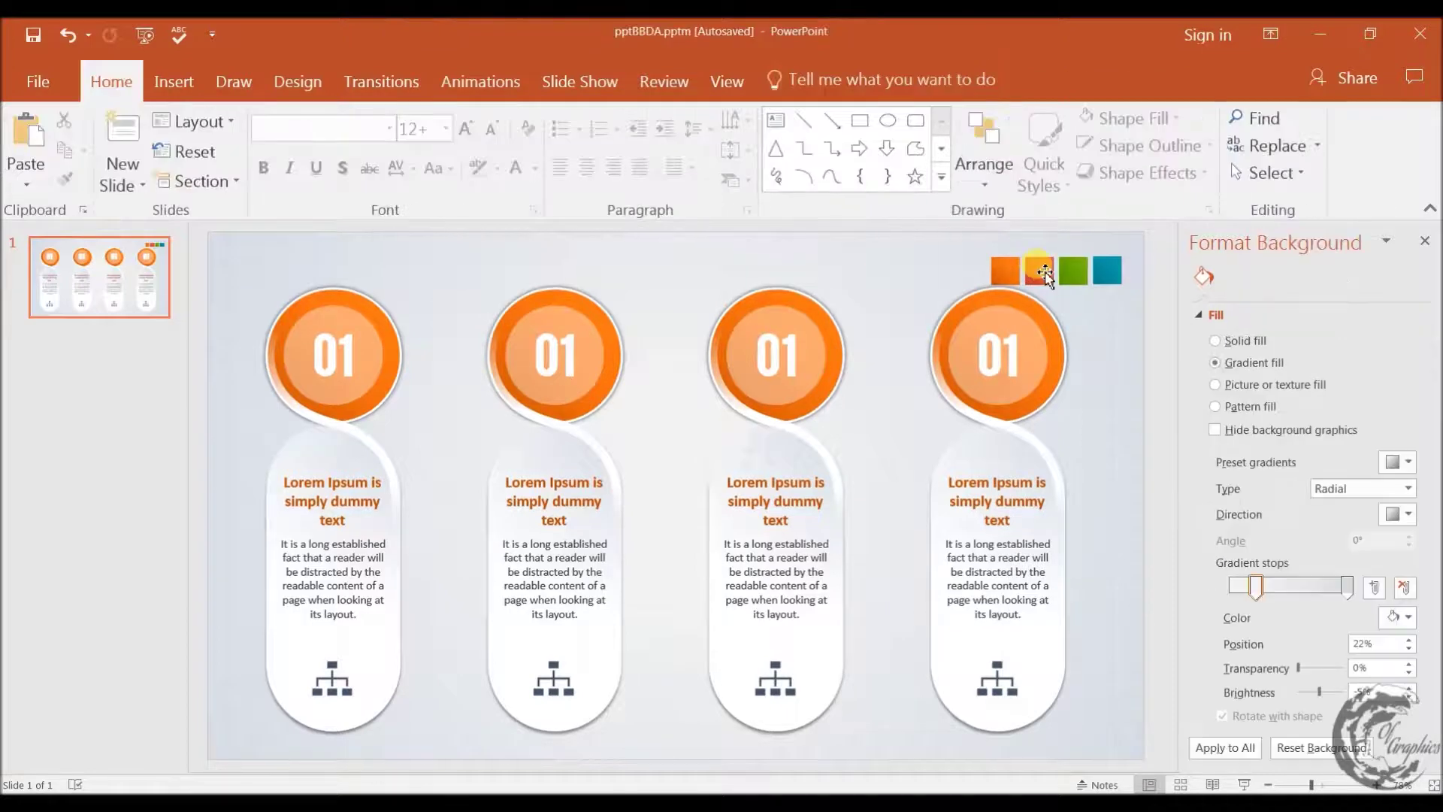
{"action": "left_click", "coordinate": [113, 83]}
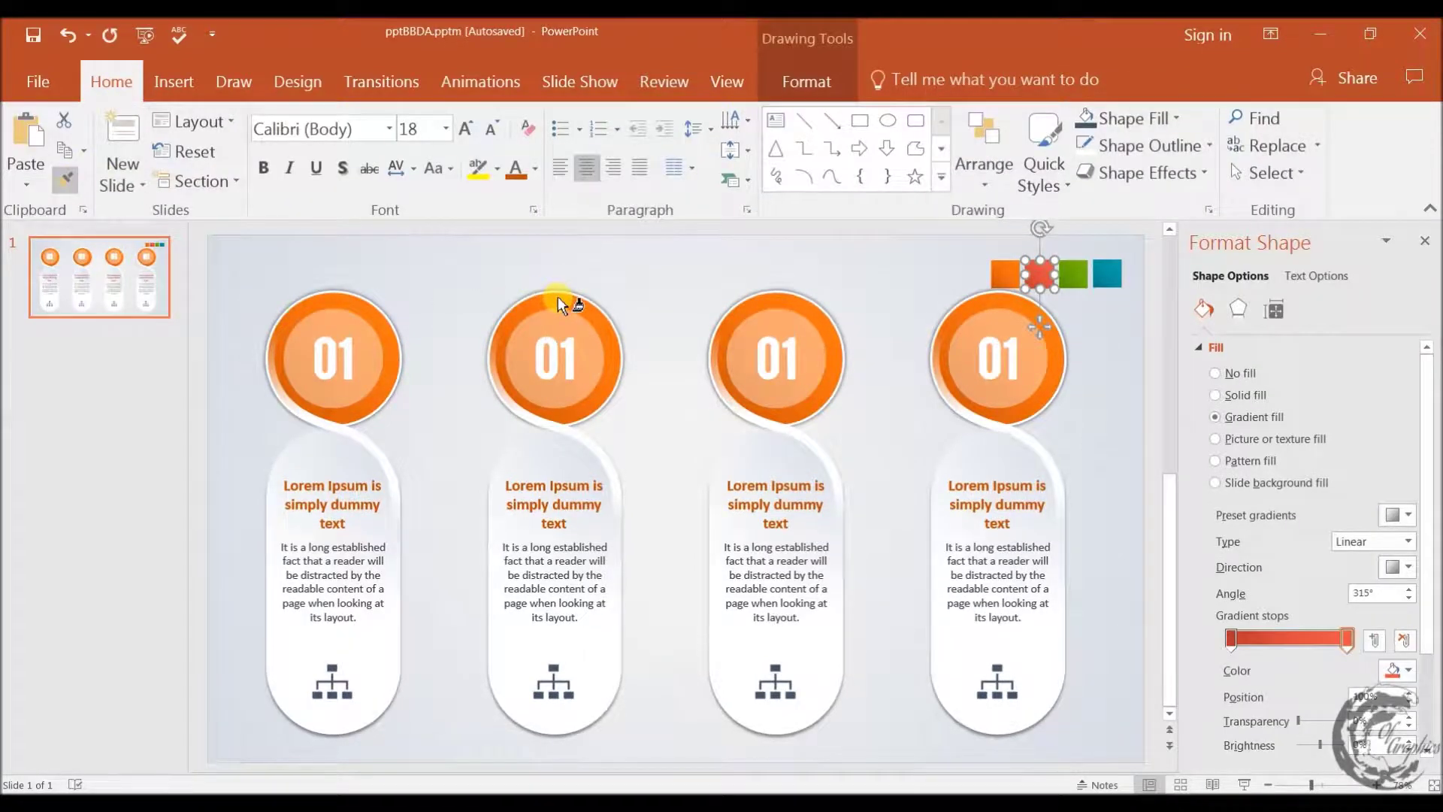
- Paint red, green and teal from the colour squares onto the second, third and fourth circles
{"action": "left_click", "coordinate": [558, 298]}
{"action": "left_click", "coordinate": [1072, 275]}
{"action": "left_click", "coordinate": [65, 179]}
{"action": "left_click", "coordinate": [740, 286]}
{"action": "left_click", "coordinate": [1108, 272]}
{"action": "left_click", "coordinate": [67, 179]}
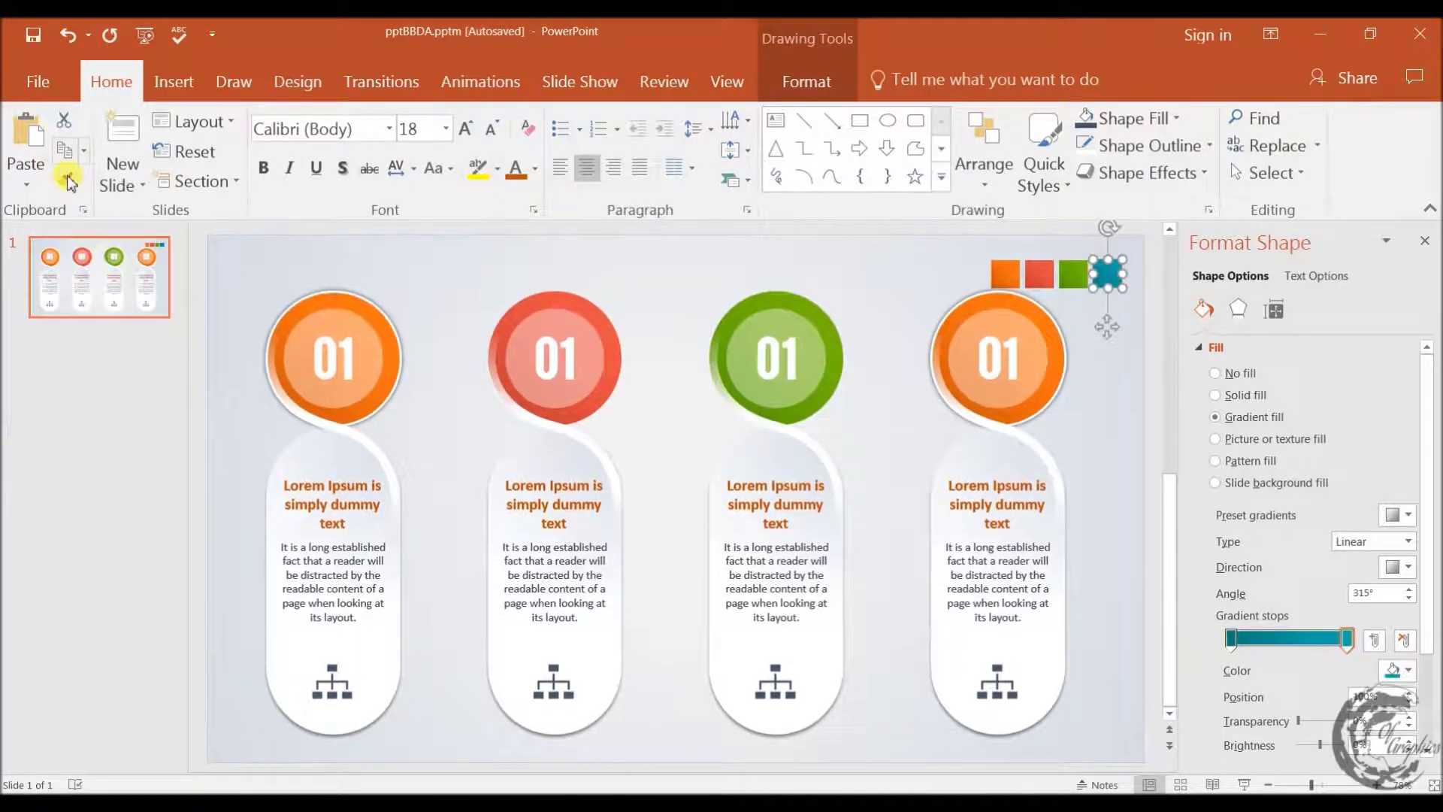
{"action": "left_click", "coordinate": [1056, 318]}
{"action": "left_click", "coordinate": [1037, 331]}
- Give the red, green and teal circles an outline weight and an outer shadow
{"action": "left_click", "coordinate": [799, 297], "text": "shift"}
{"action": "left_click", "coordinate": [584, 305], "text": "shift"}
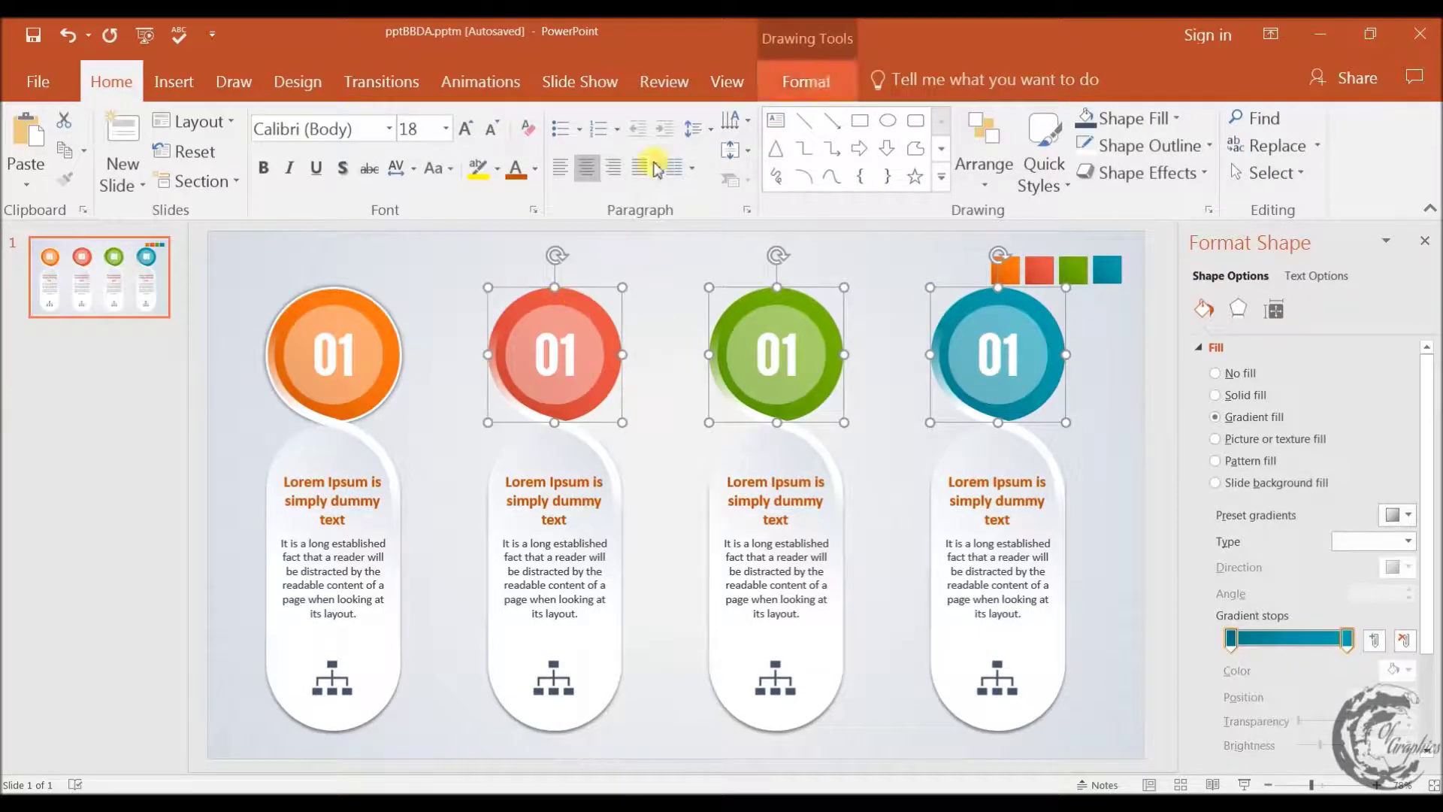
{"action": "left_click", "coordinate": [807, 82]}
{"action": "left_click", "coordinate": [566, 145]}
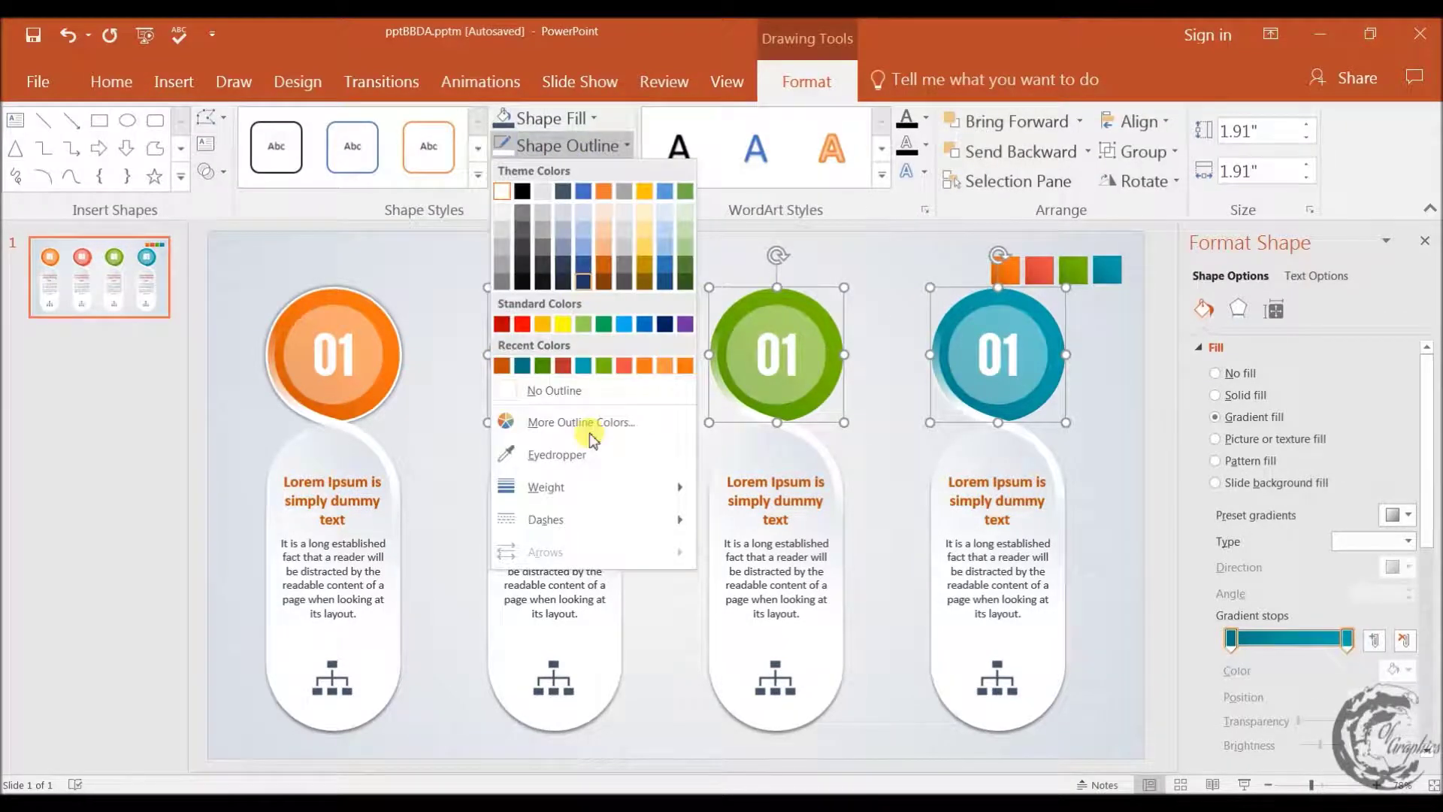
{"action": "mouse_move", "coordinate": [546, 487]}
{"action": "left_click", "coordinate": [804, 612]}
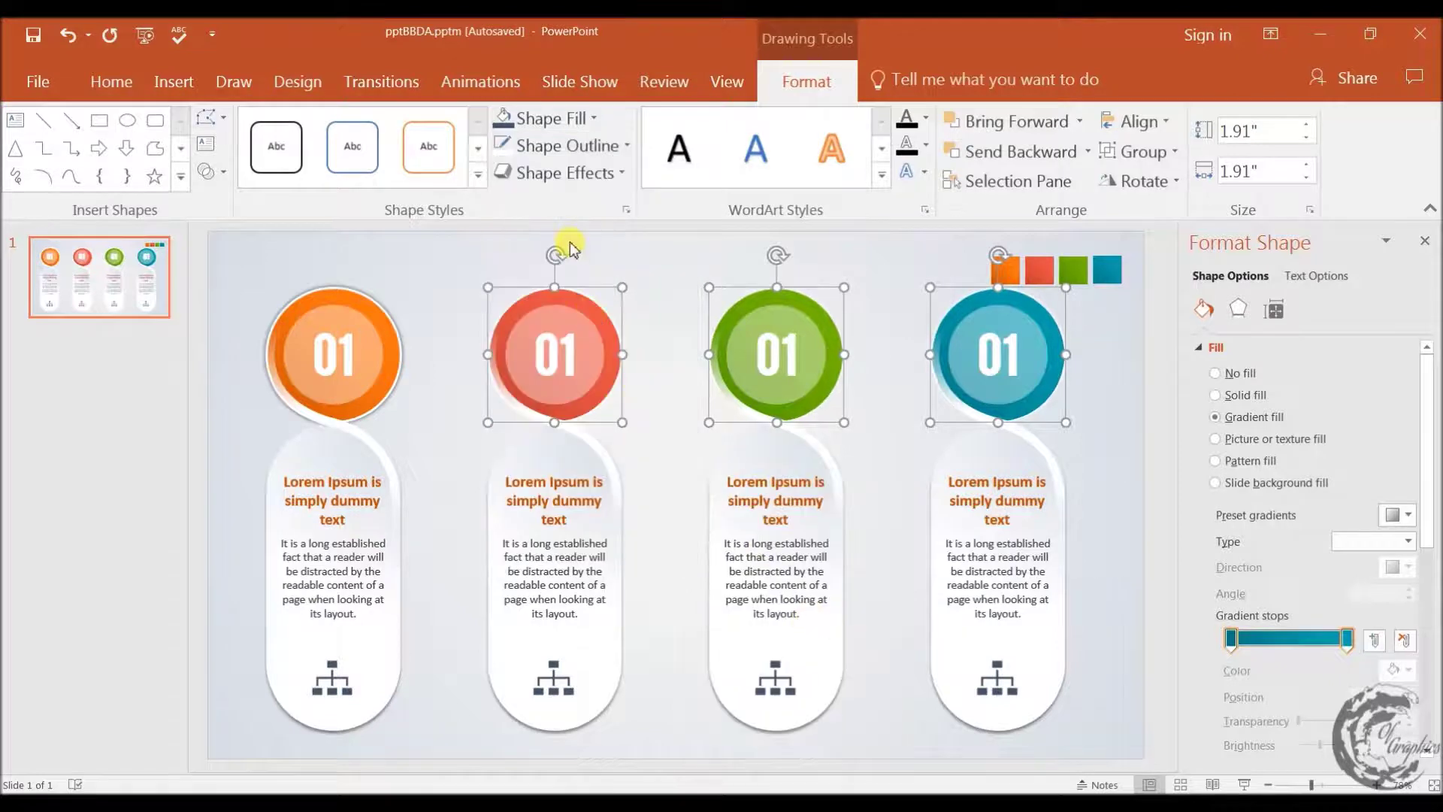
{"action": "left_click", "coordinate": [570, 171]}
{"action": "mouse_move", "coordinate": [568, 274]}
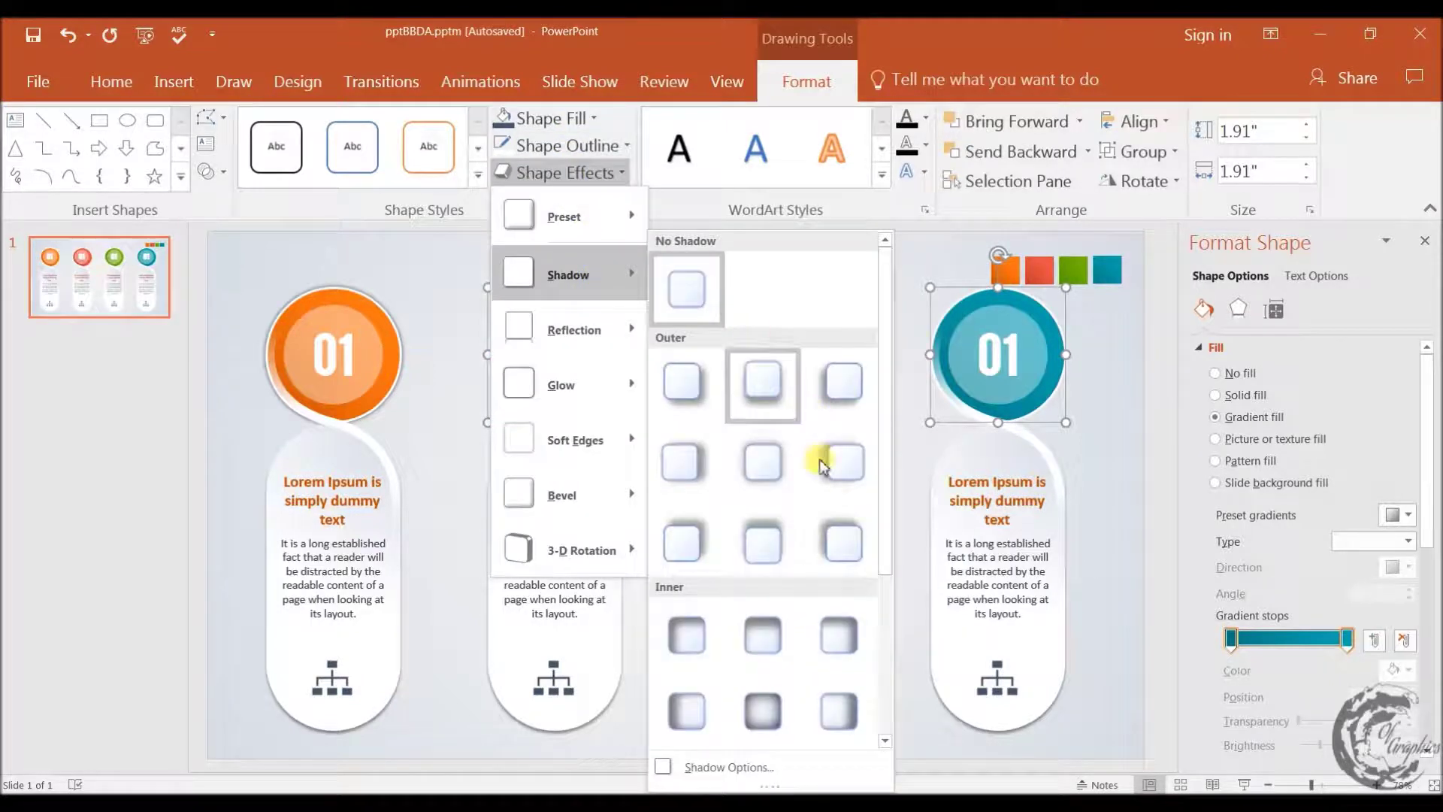
{"action": "left_click", "coordinate": [763, 474]}
{"action": "left_click", "coordinate": [1090, 427]}
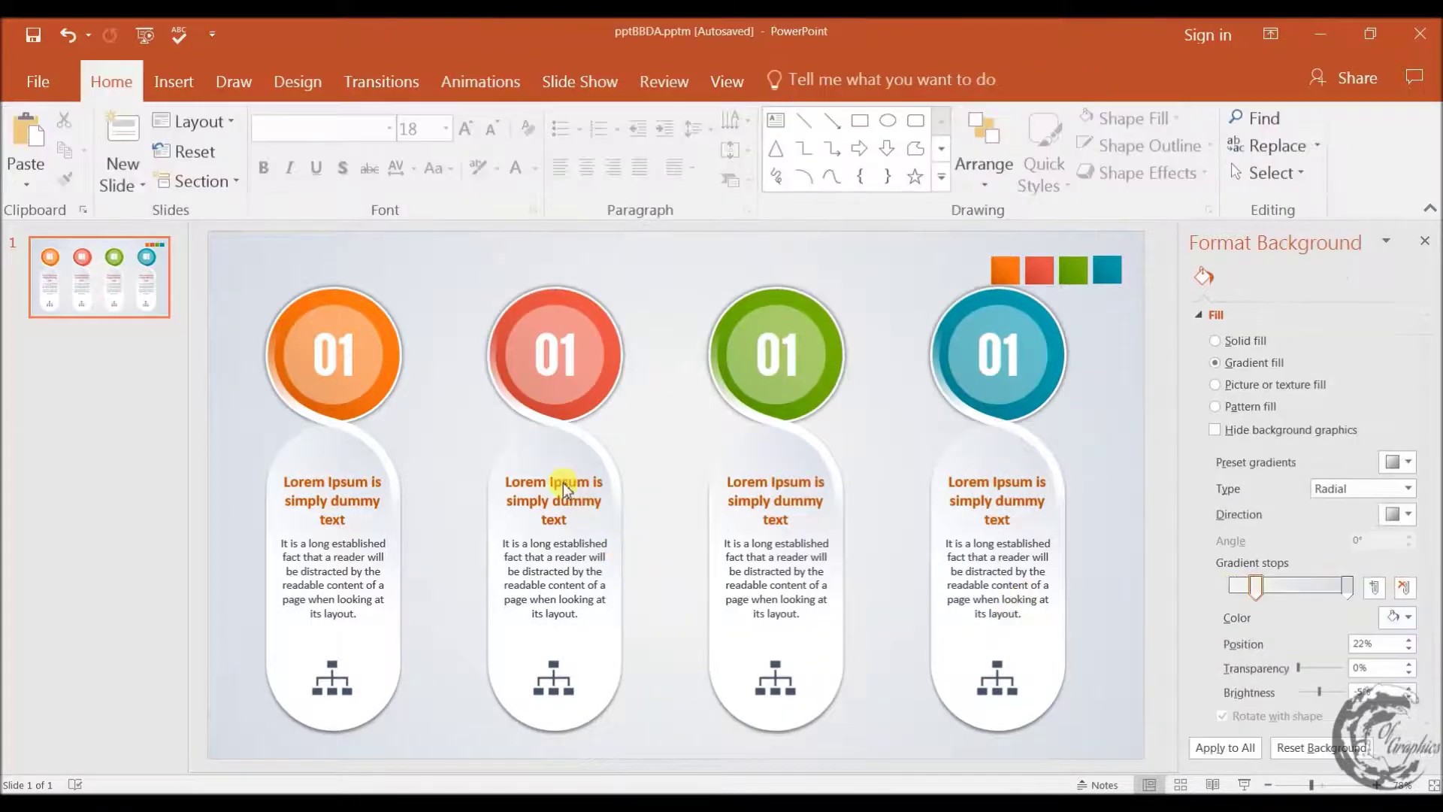
- Turn the 'Lorem Ipsum' titles on cards two, three and four red, green and teal
{"action": "left_click", "coordinate": [571, 481]}
{"action": "double_click", "coordinate": [621, 481]}
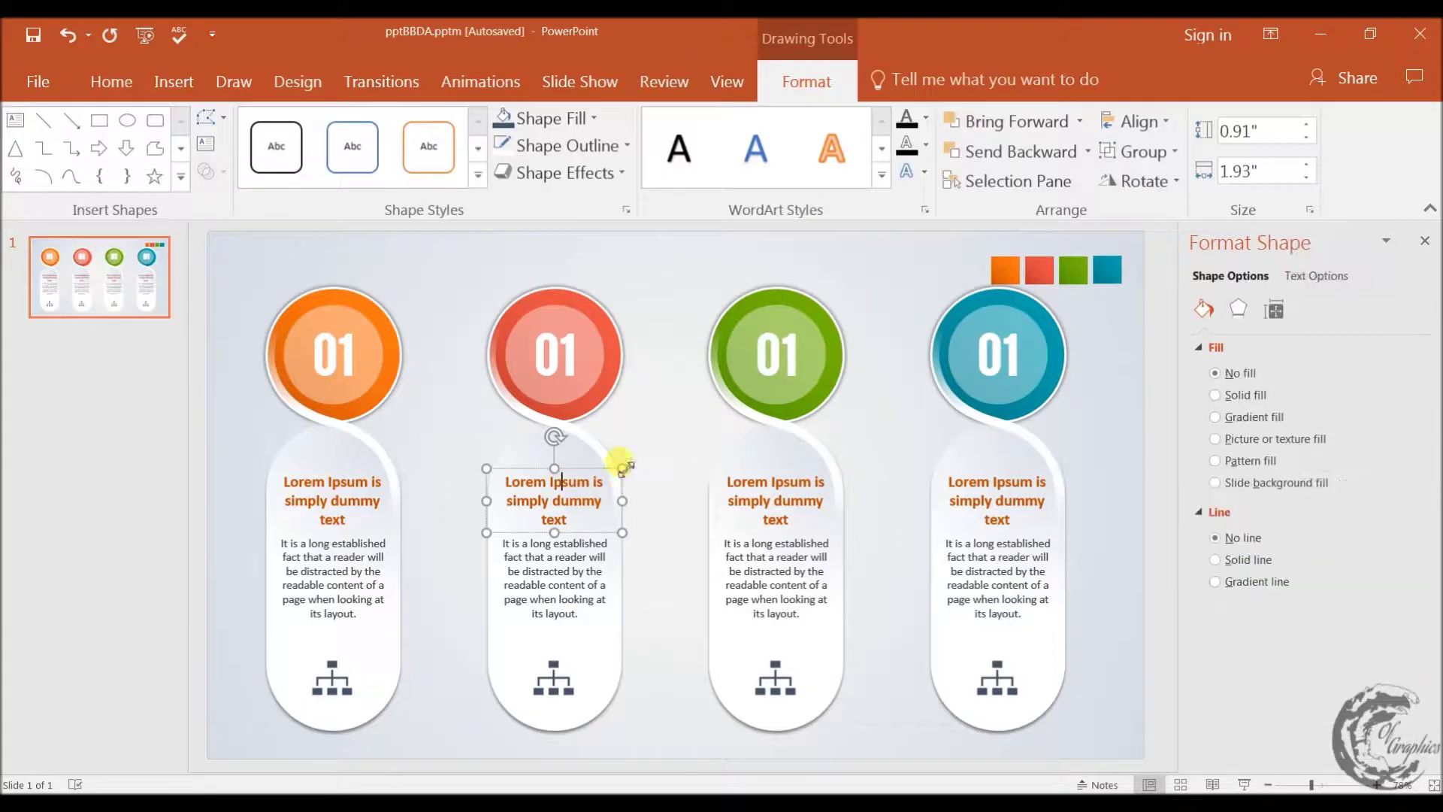
{"action": "left_click", "coordinate": [926, 118]}
{"action": "left_click", "coordinate": [966, 340]}
{"action": "left_click", "coordinate": [763, 484]}
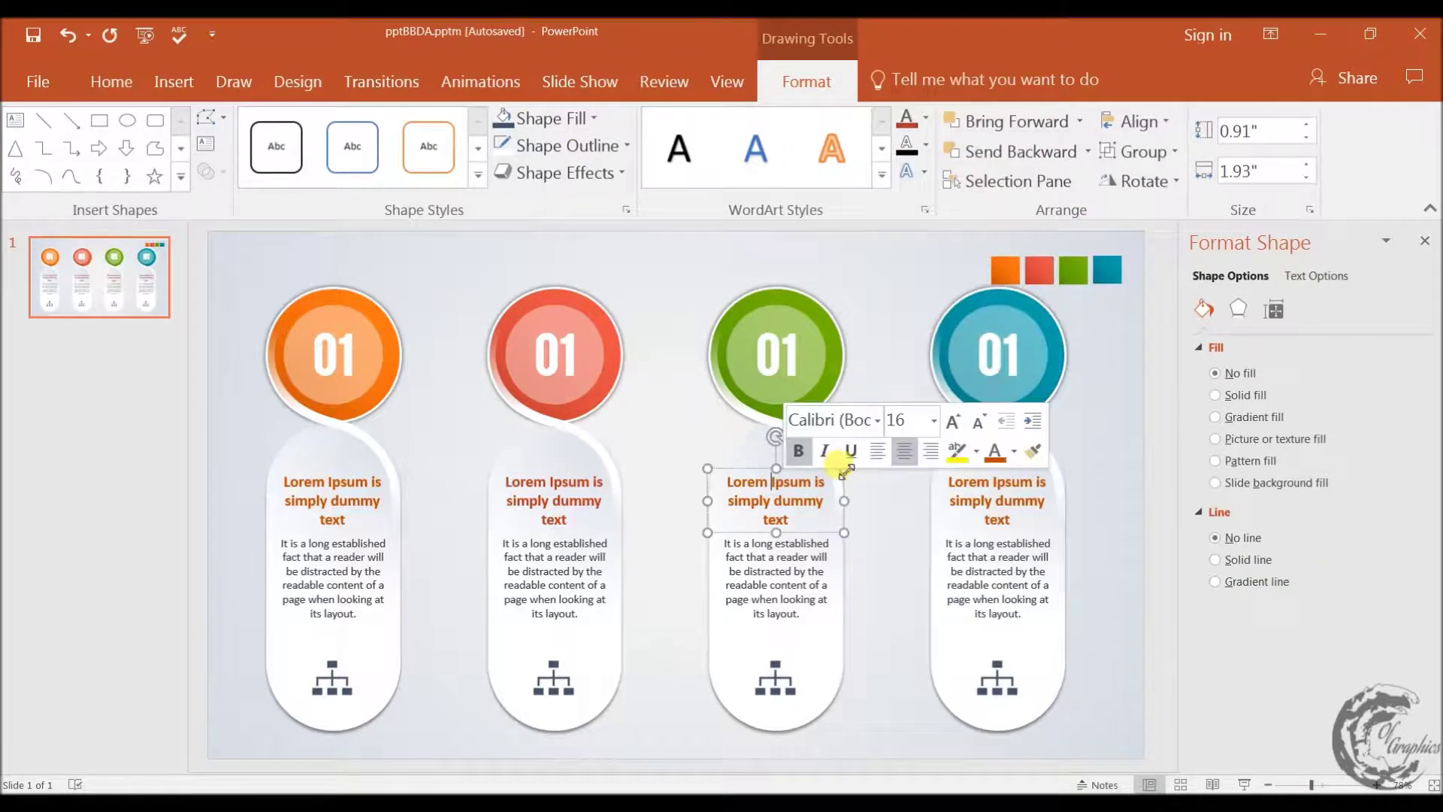
{"action": "left_click", "coordinate": [925, 118]}
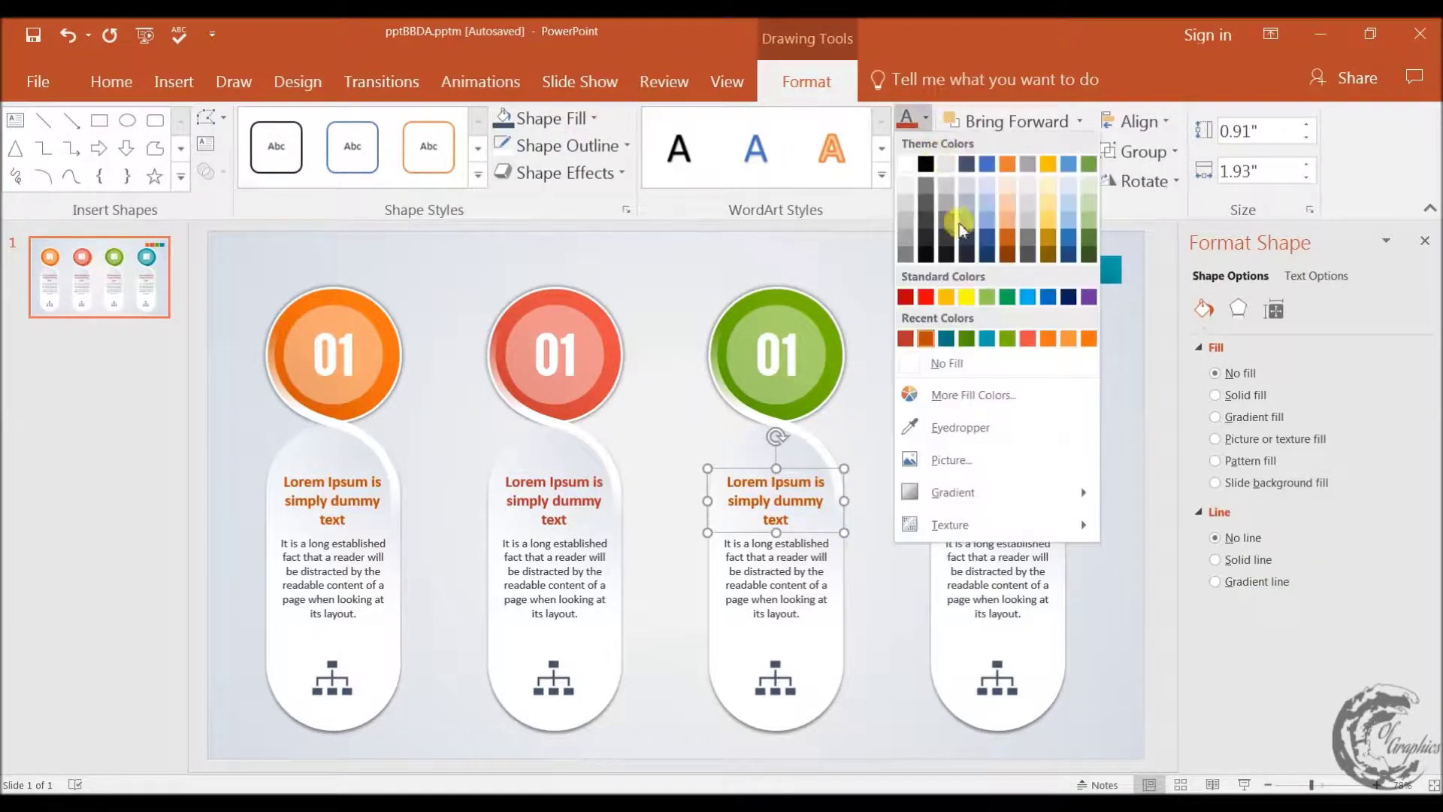
{"action": "left_click", "coordinate": [977, 338]}
{"action": "left_click", "coordinate": [996, 484]}
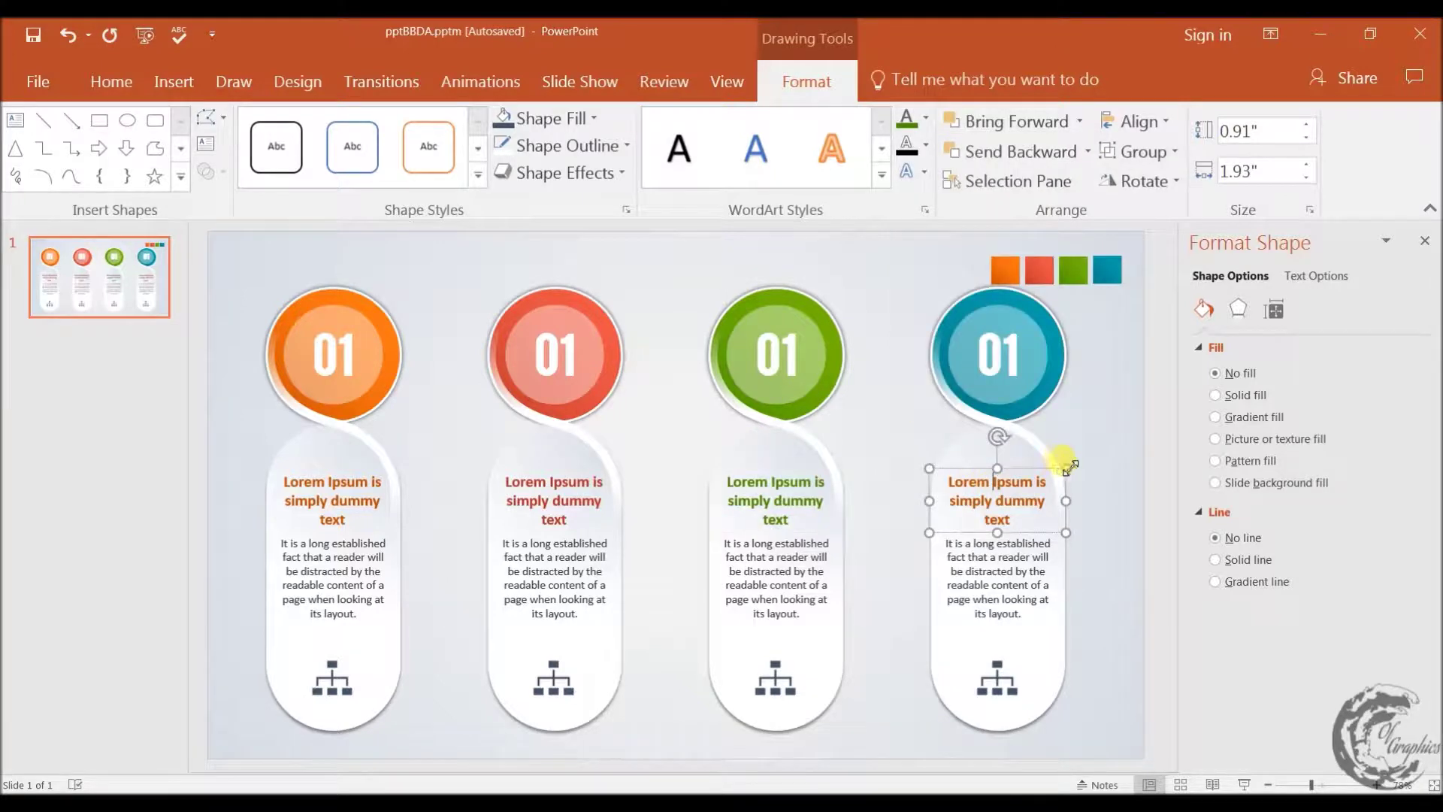
{"action": "left_click", "coordinate": [926, 122]}
{"action": "left_click", "coordinate": [987, 339]}
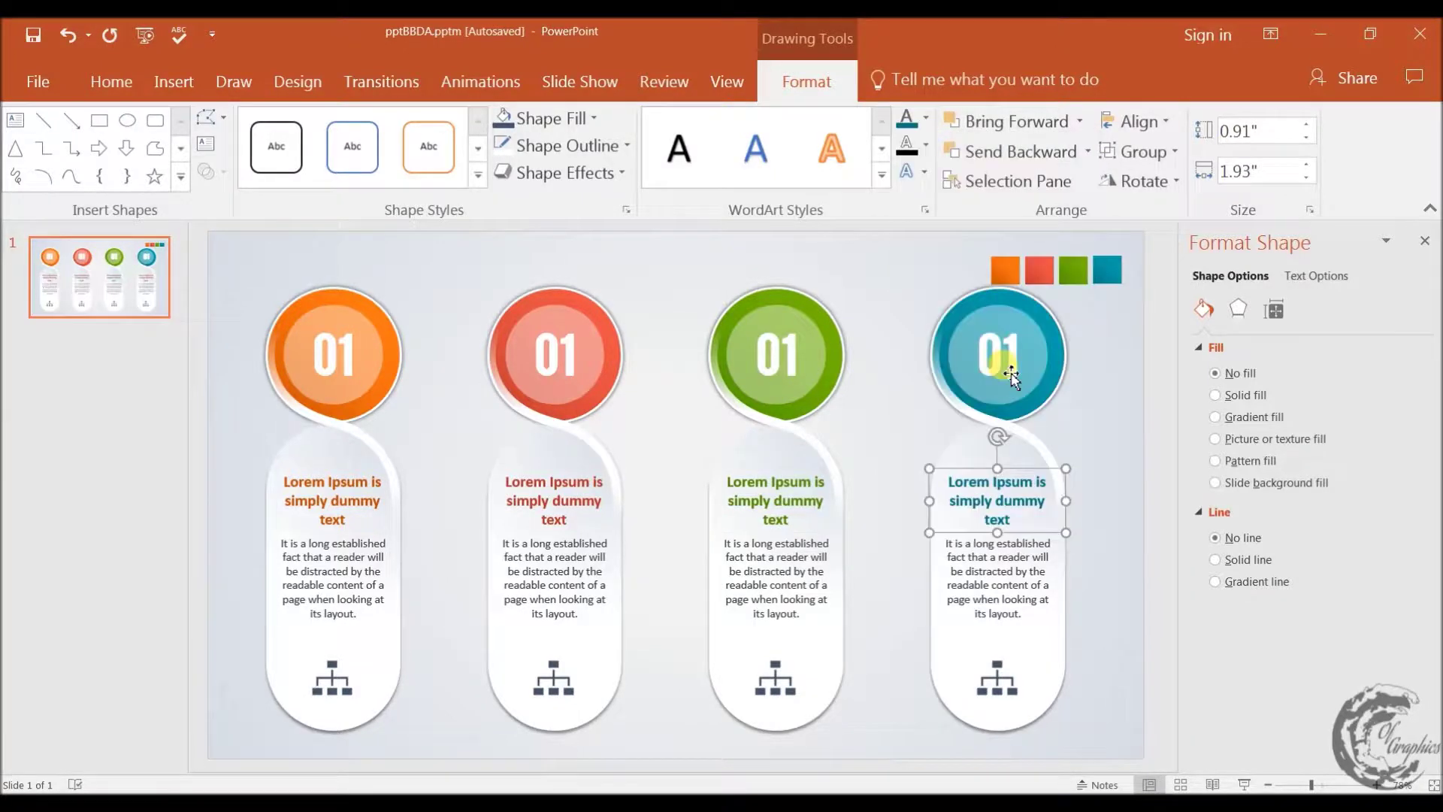
{"action": "left_click", "coordinate": [241, 489]}
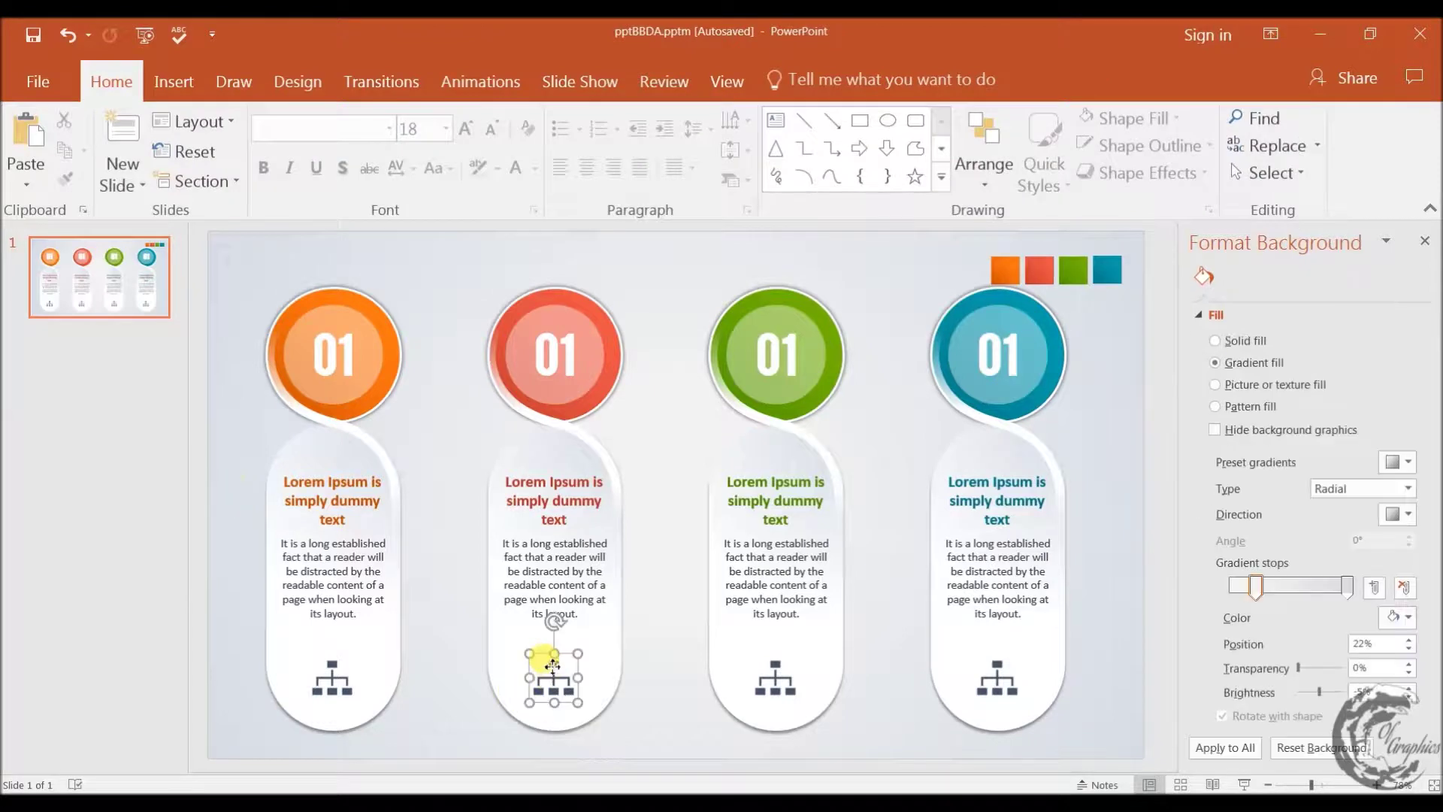
- Delete the three existing icons from the bottoms of cards two to four
{"action": "left_click", "coordinate": [775, 665], "text": "shift"}
{"action": "left_click", "coordinate": [999, 672], "text": "shift"}
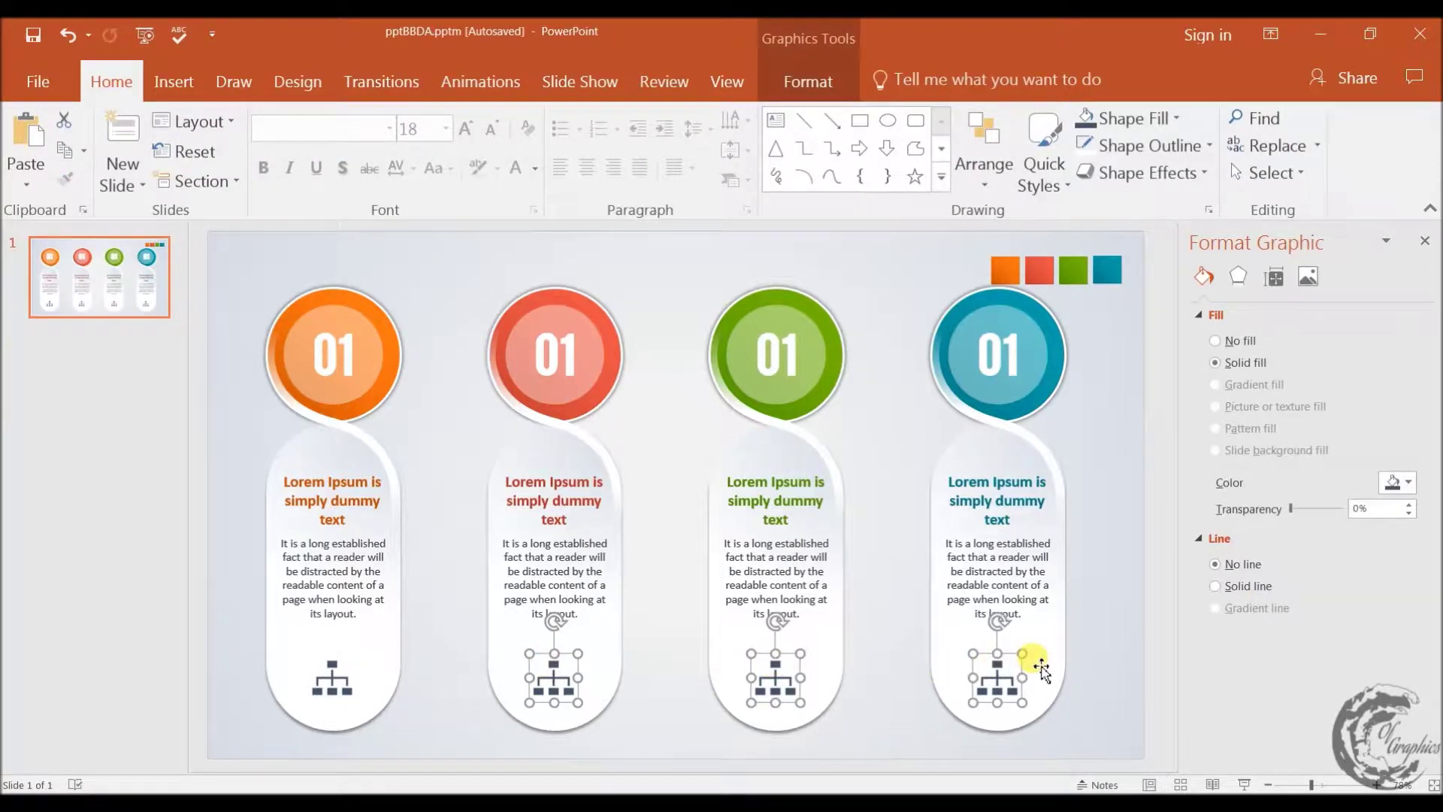
{"action": "key", "text": "Delete"}
- Insert network, envelope and cloud-download icons from the icon library
{"action": "left_click", "coordinate": [174, 82]}
{"action": "left_click", "coordinate": [404, 177]}
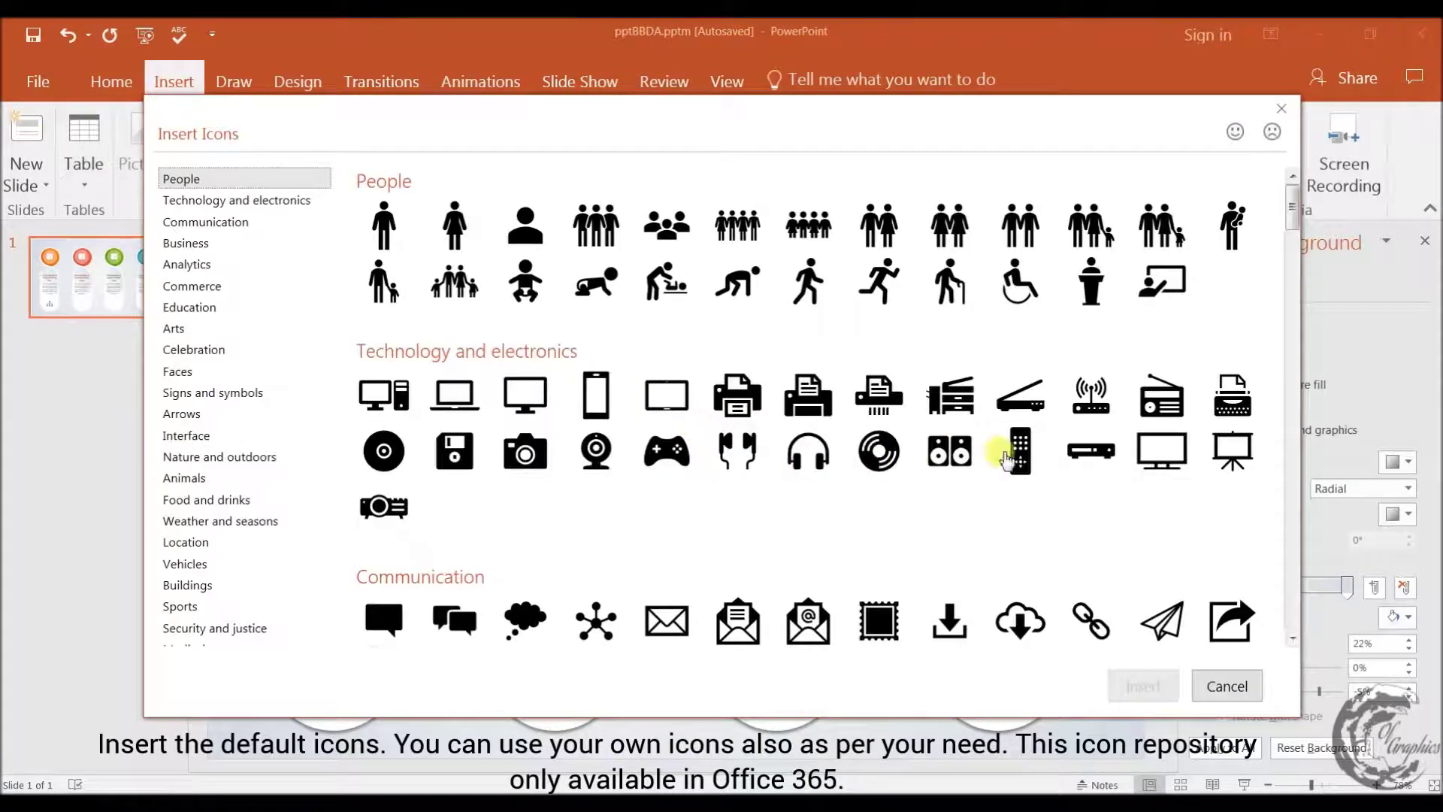
{"action": "left_click", "coordinate": [587, 618]}
{"action": "left_click", "coordinate": [666, 618]}
{"action": "left_click", "coordinate": [733, 615]}
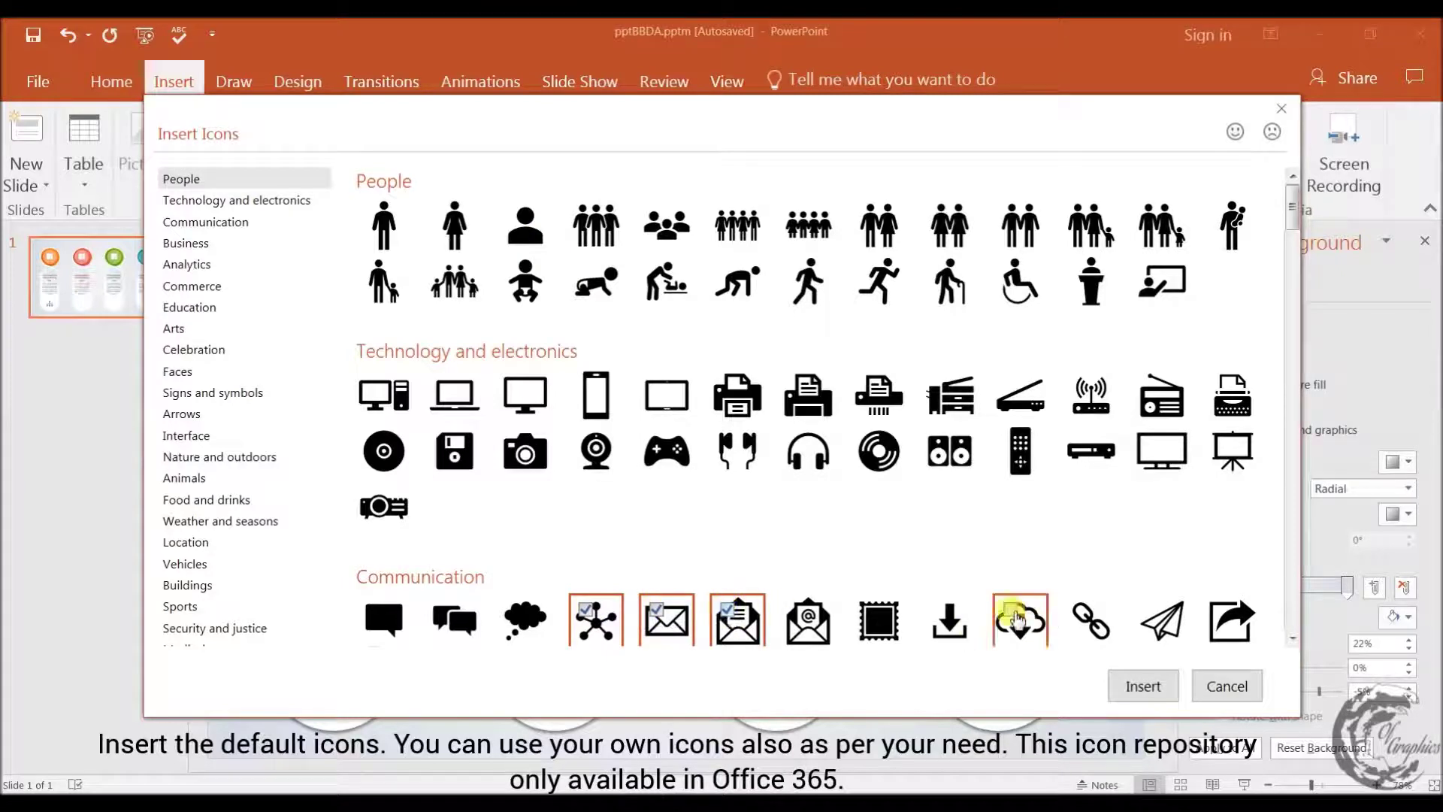
{"action": "left_click", "coordinate": [1137, 684]}
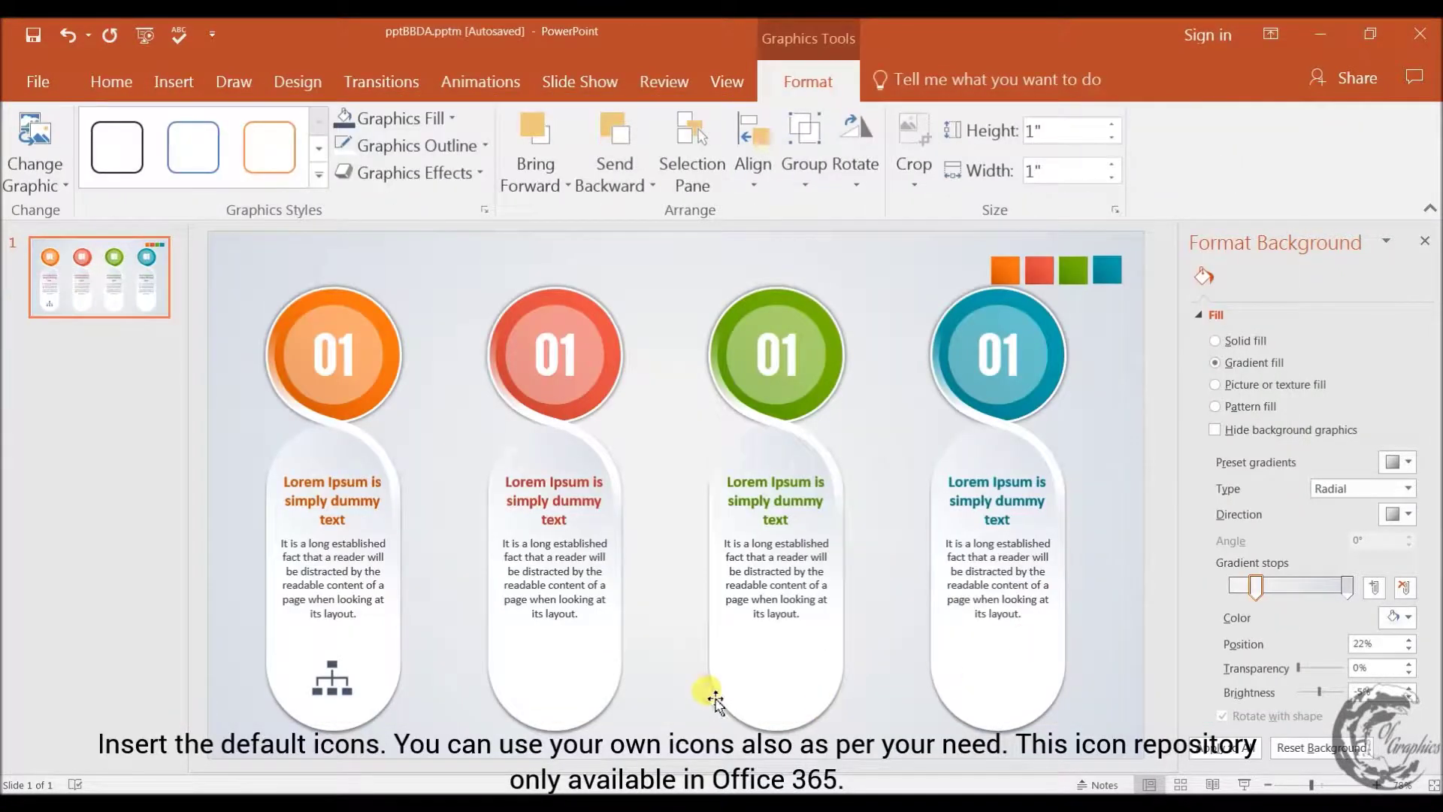
- Place cloud-download on card two, network on card three and envelope on card four, removing the extra envelope
{"action": "left_click_drag", "start_coordinate": [696, 514], "coordinate": [583, 654]}
{"action": "left_click_drag", "start_coordinate": [695, 519], "coordinate": [780, 673]}
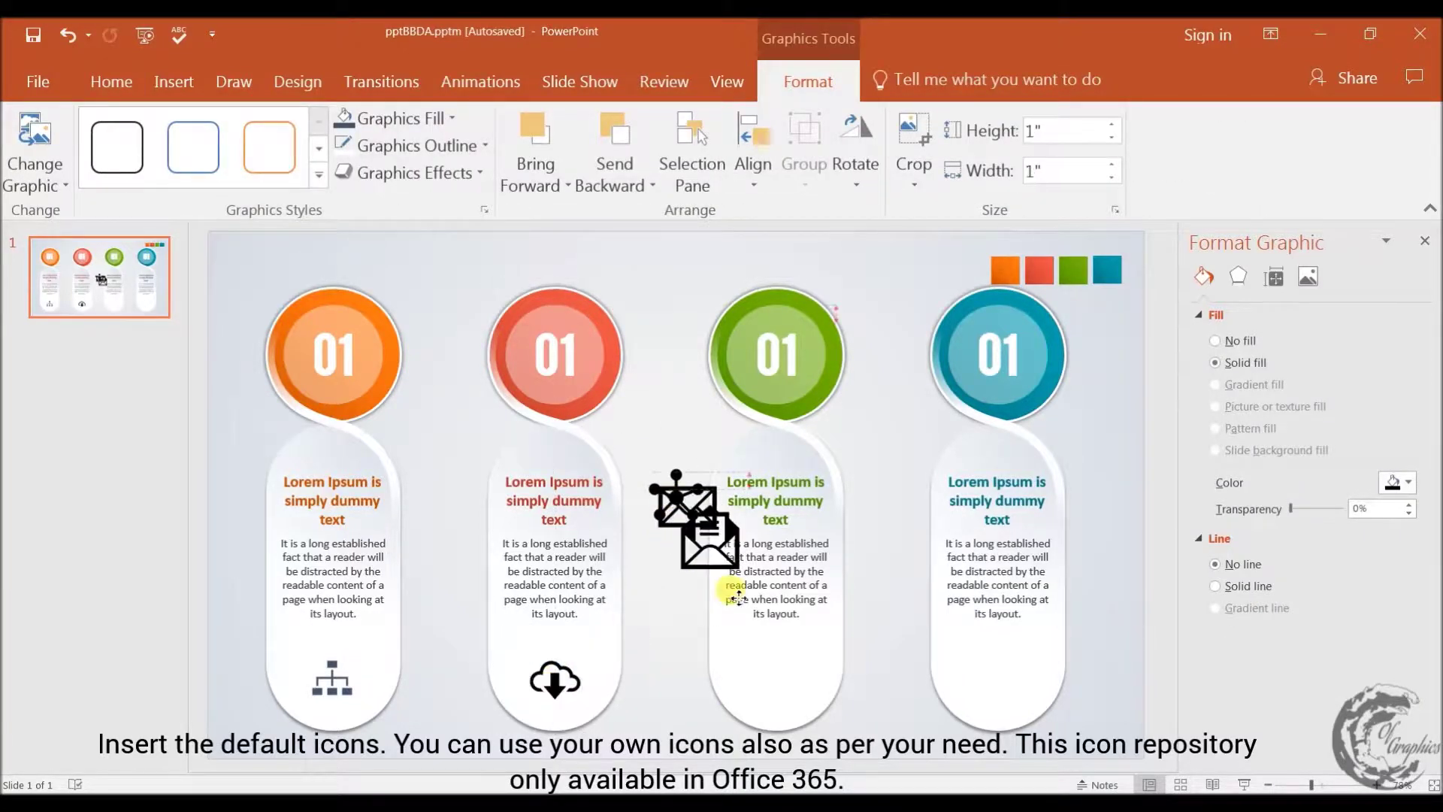
{"action": "mouse_move", "coordinate": [687, 515]}
{"action": "left_mouse_down"}
{"action": "mouse_move", "coordinate": [966, 640]}
{"action": "mouse_move", "coordinate": [1004, 686]}
{"action": "left_mouse_up"}
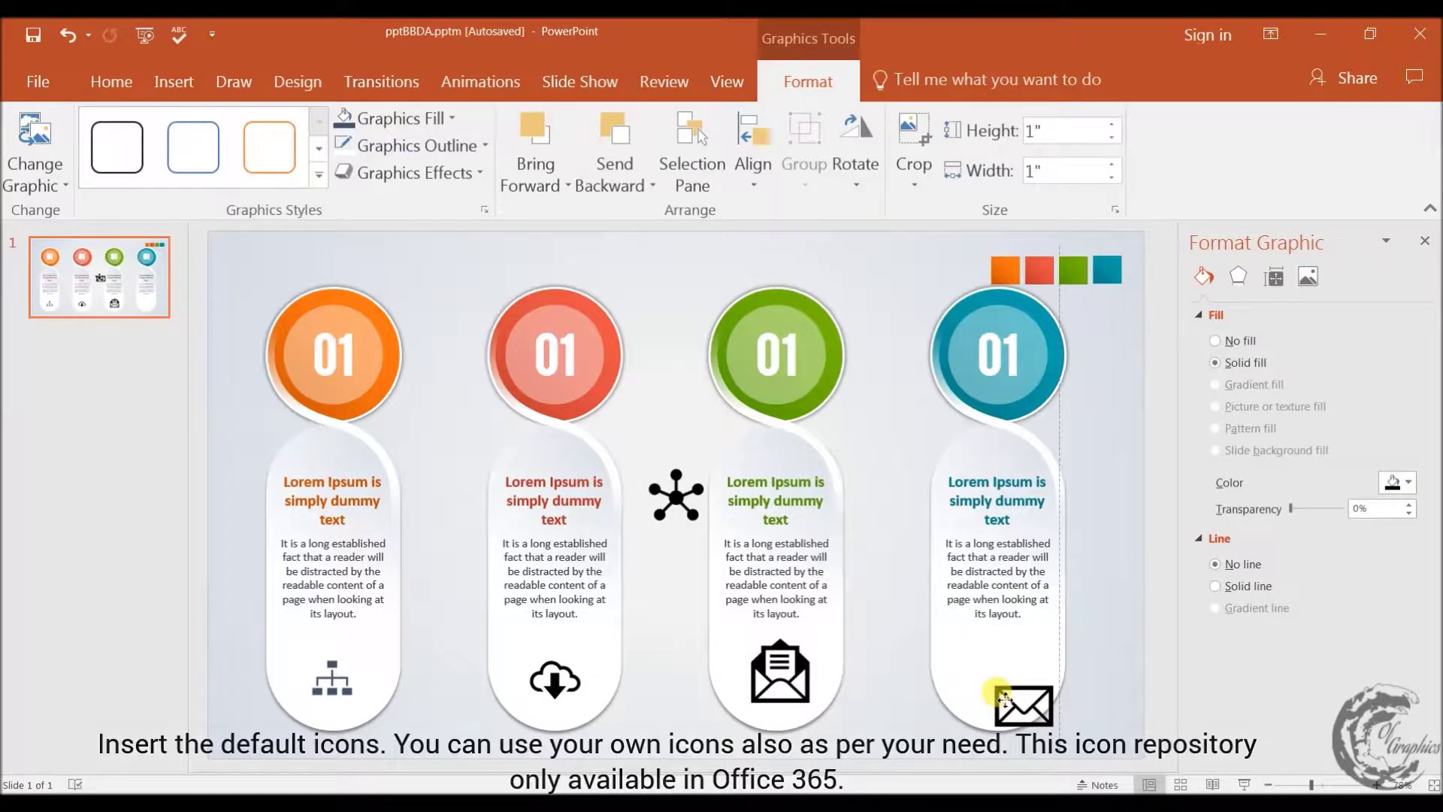
{"action": "left_click", "coordinate": [782, 658]}
{"action": "key", "text": "Delete"}
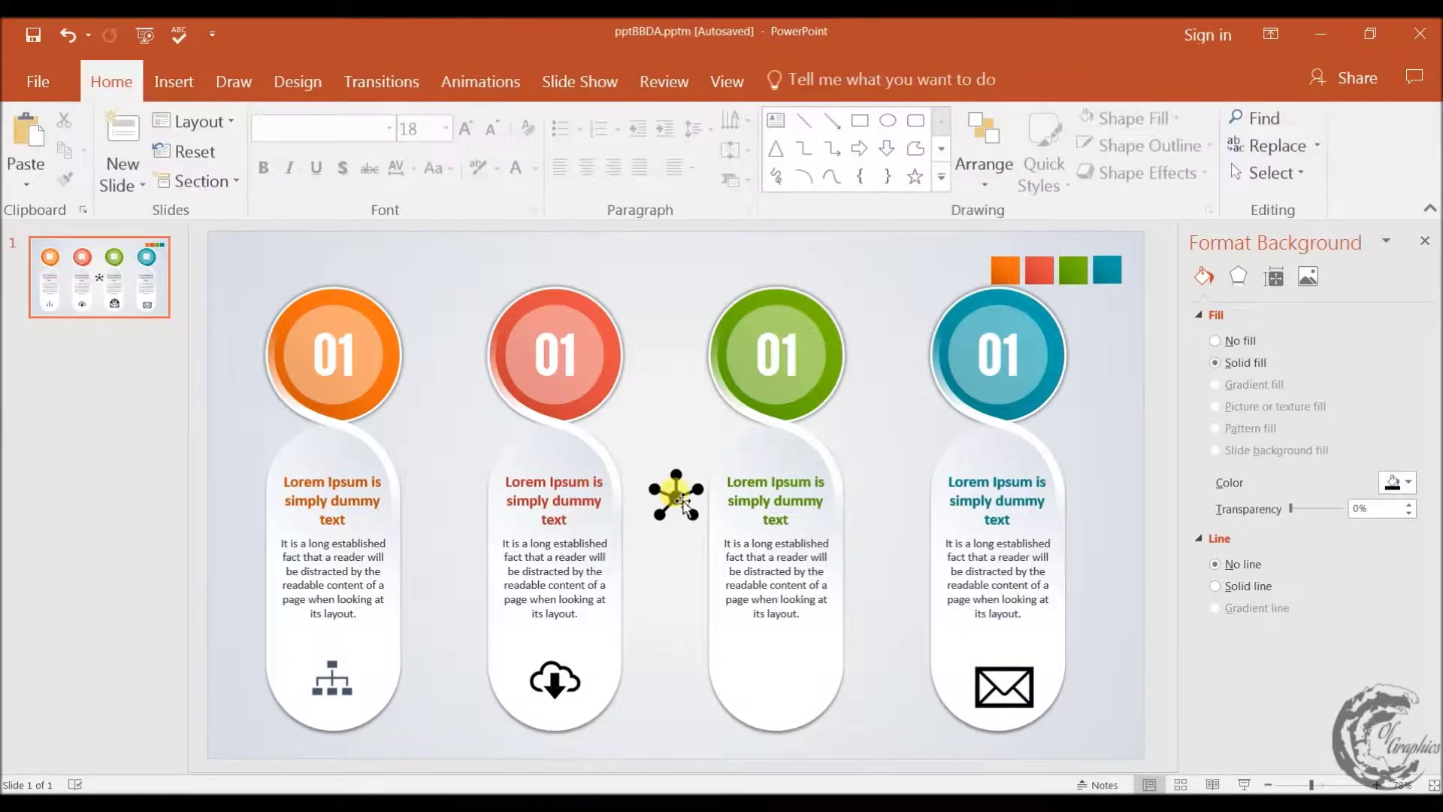
{"action": "left_click_drag", "start_coordinate": [677, 494], "coordinate": [778, 672]}
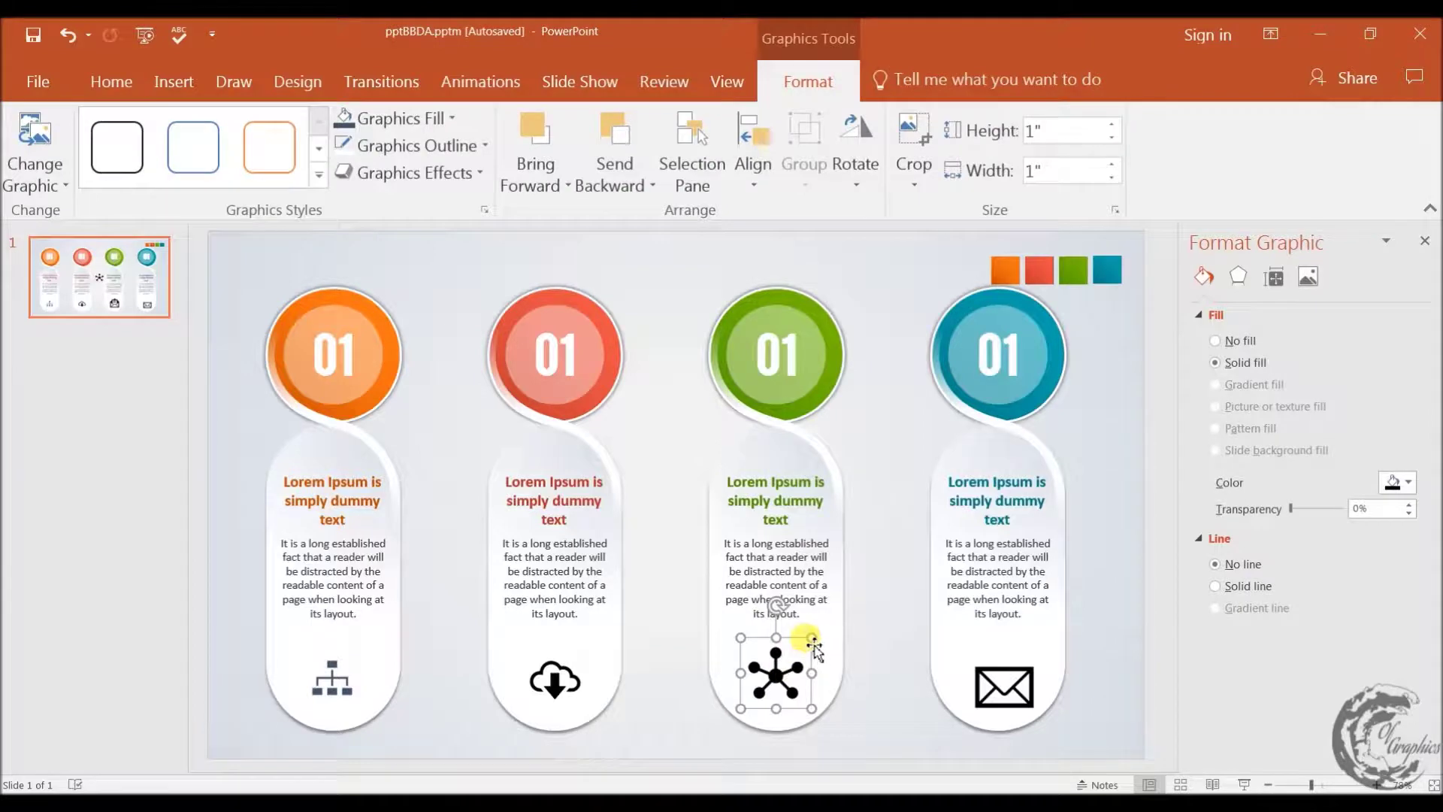
- Resize the network and envelope icons to 0.8" and align all three along the bottom row
{"action": "left_click_drag", "start_coordinate": [815, 636], "coordinate": [805, 652]}
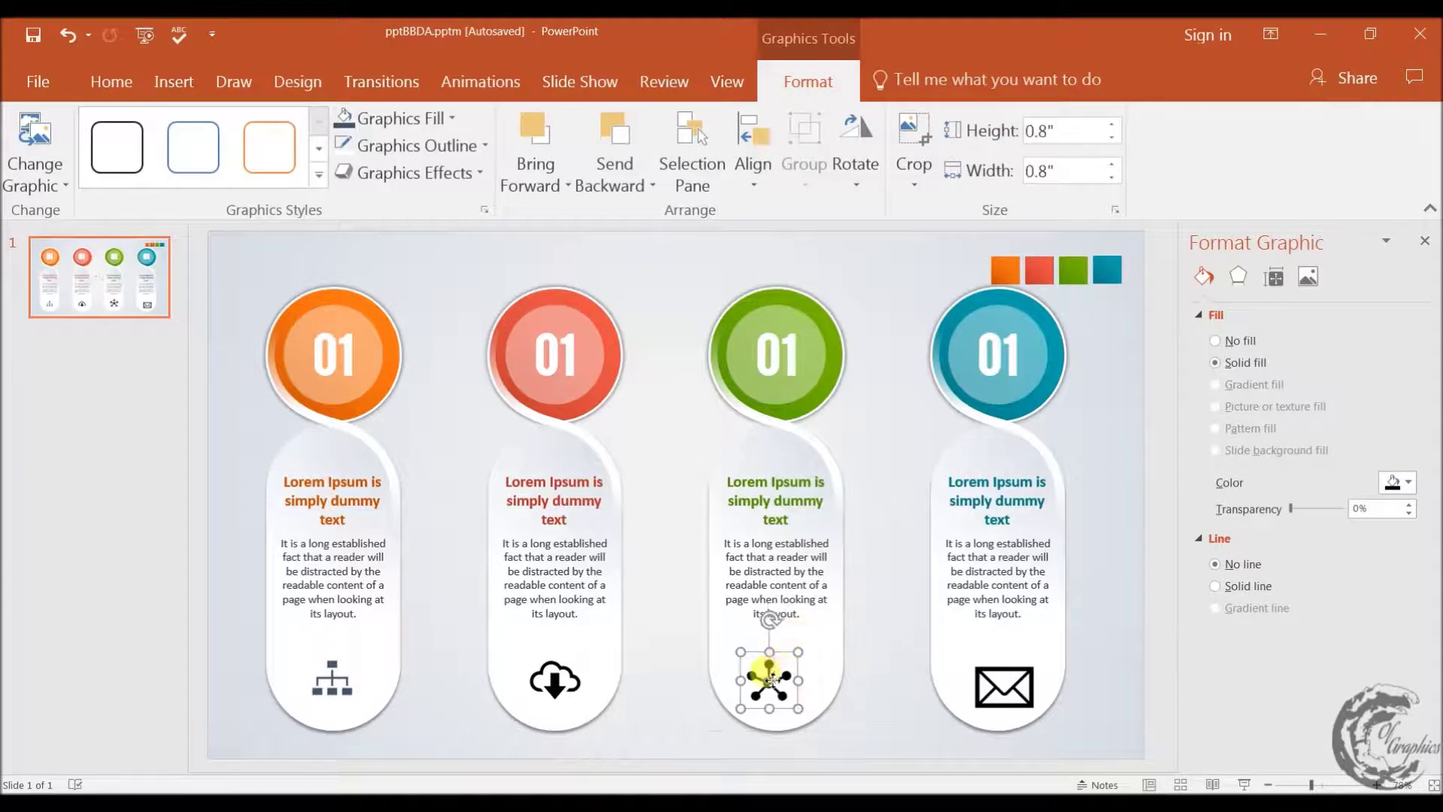
{"action": "left_click", "coordinate": [1029, 671]}
{"action": "left_click_drag", "start_coordinate": [1037, 648], "coordinate": [1010, 686]}
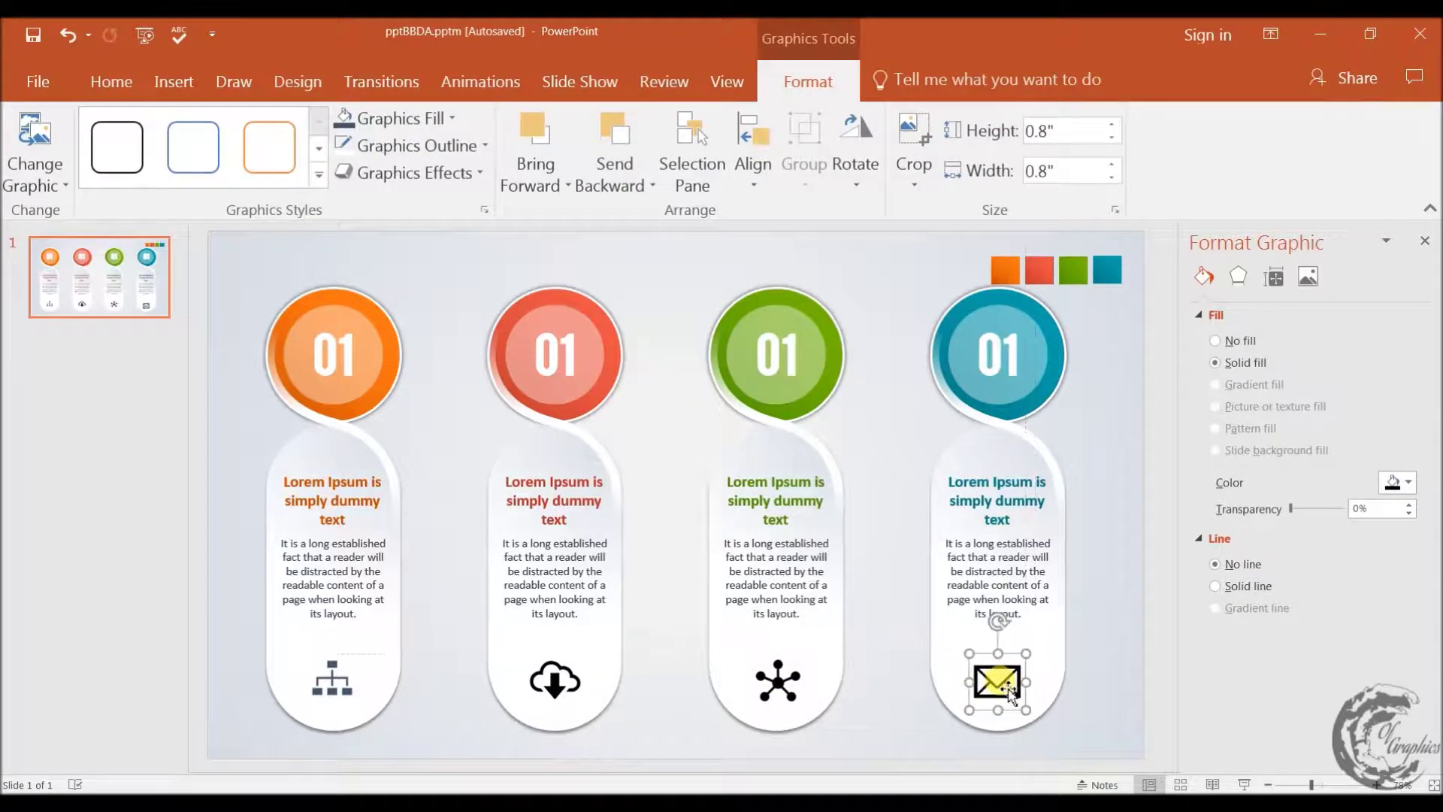
{"action": "left_click", "coordinate": [776, 684], "text": "shift"}
{"action": "left_click", "coordinate": [554, 681], "text": "shift"}
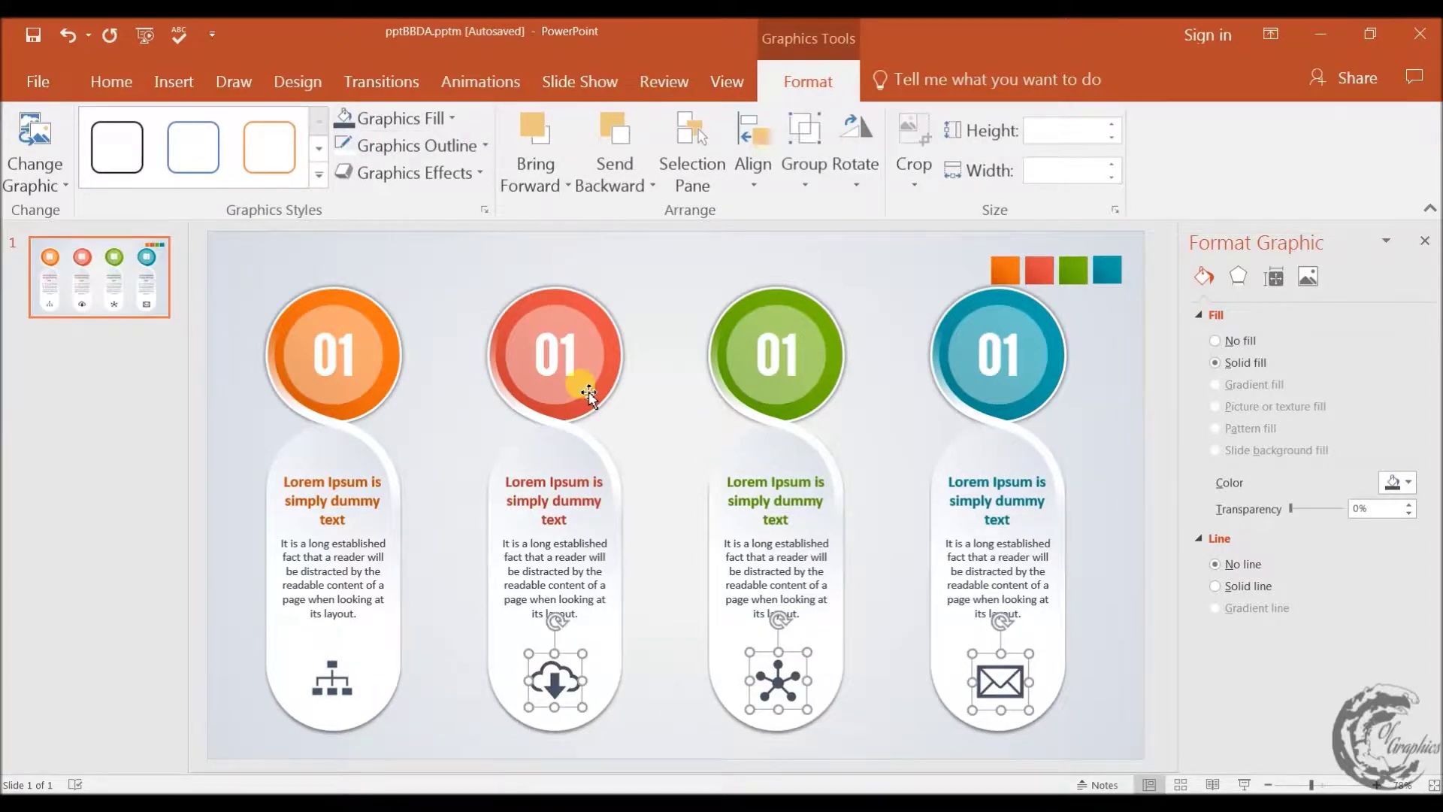
{"action": "left_click", "coordinate": [1112, 554]}
{"action": "left_click", "coordinate": [1424, 240]}
- Delete the four top-right colour squares and renumber the circles 02, 03 and 04
{"action": "left_click_drag", "start_coordinate": [1328, 249], "coordinate": [1038, 328]}
{"action": "key", "text": "Delete"}
{"action": "double_click", "coordinate": [1153, 353]}
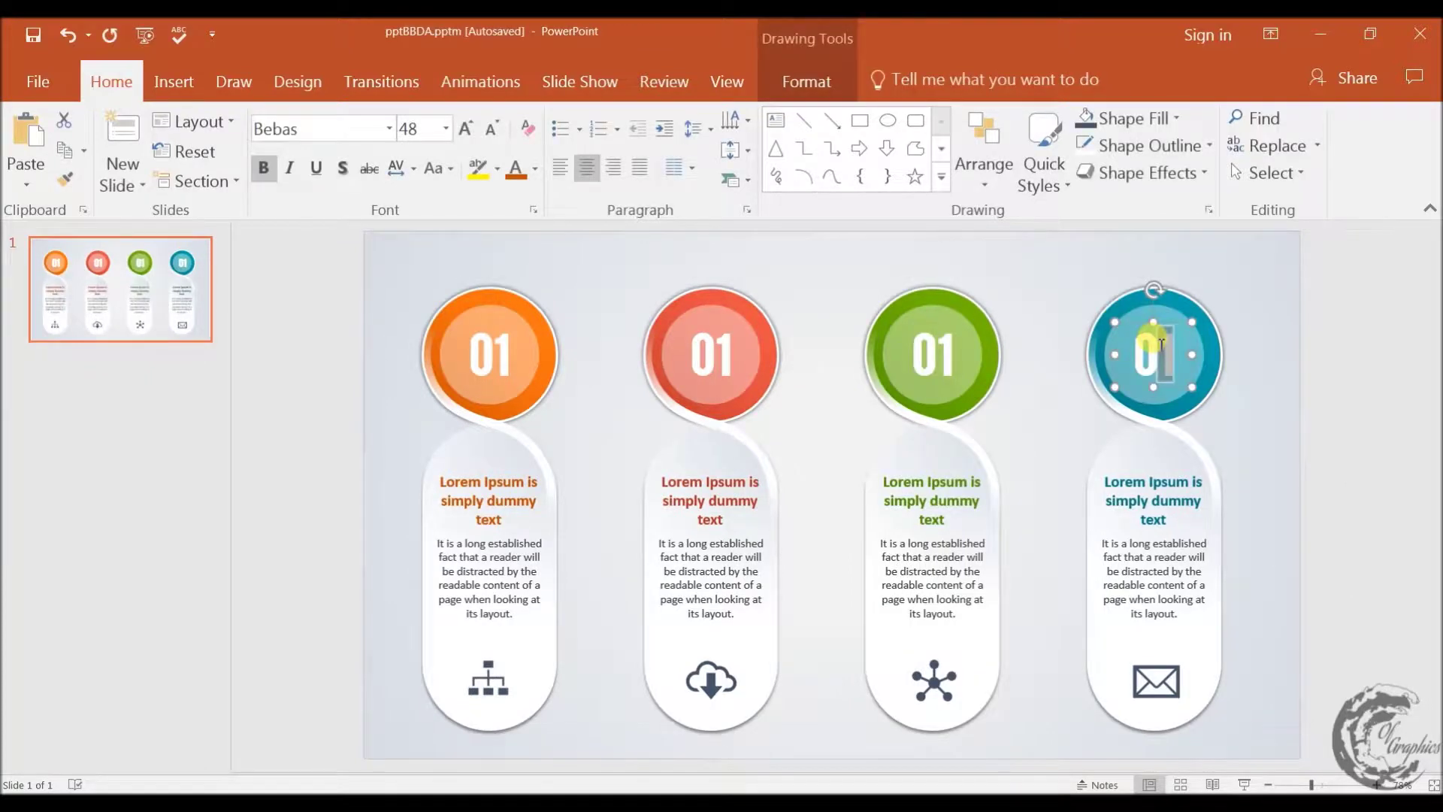
{"action": "type", "text": "04"}
{"action": "left_click", "coordinate": [948, 347]}
{"action": "type", "text": "3"}
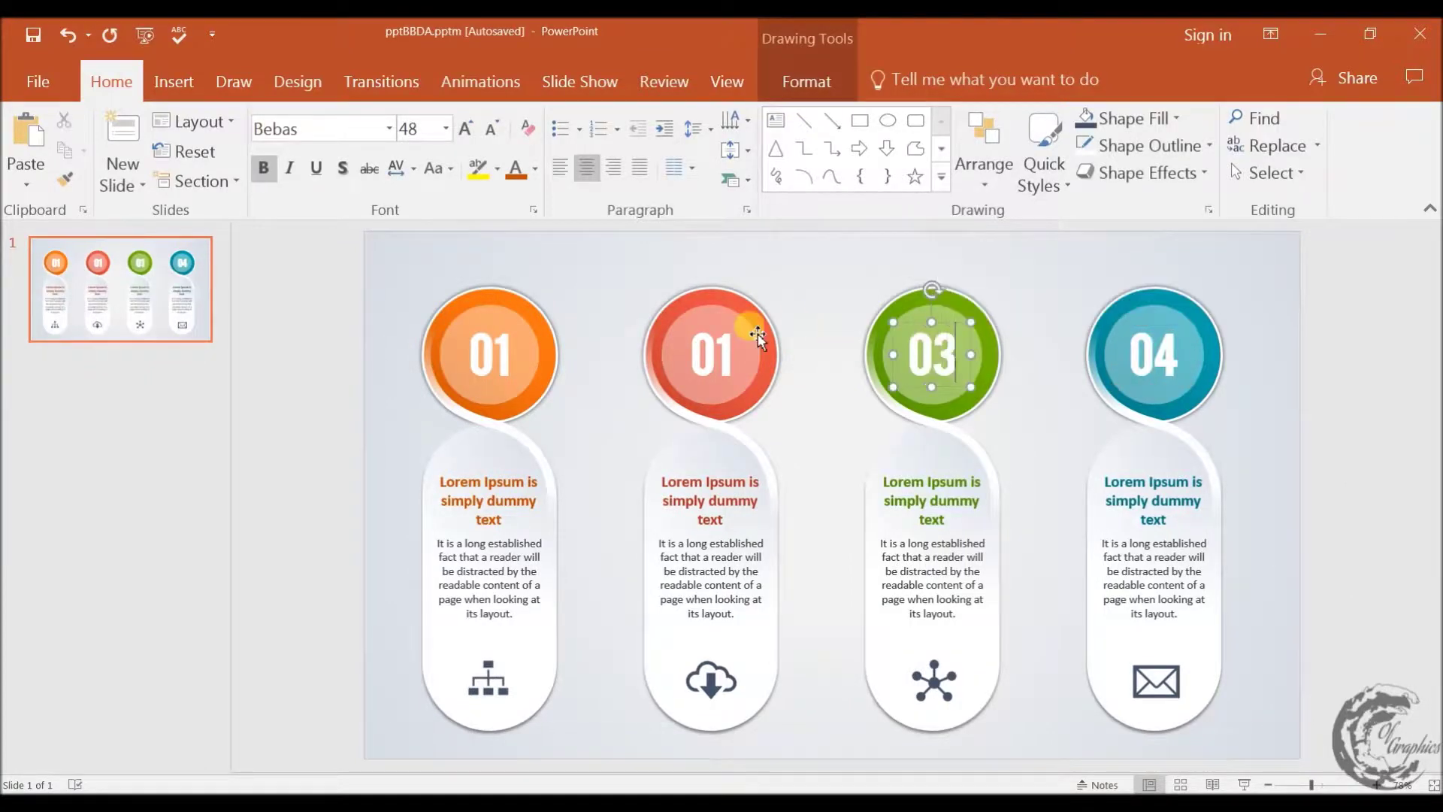
{"action": "left_click", "coordinate": [724, 340]}
{"action": "key", "text": "BackSpace"}
{"action": "type", "text": "2"}
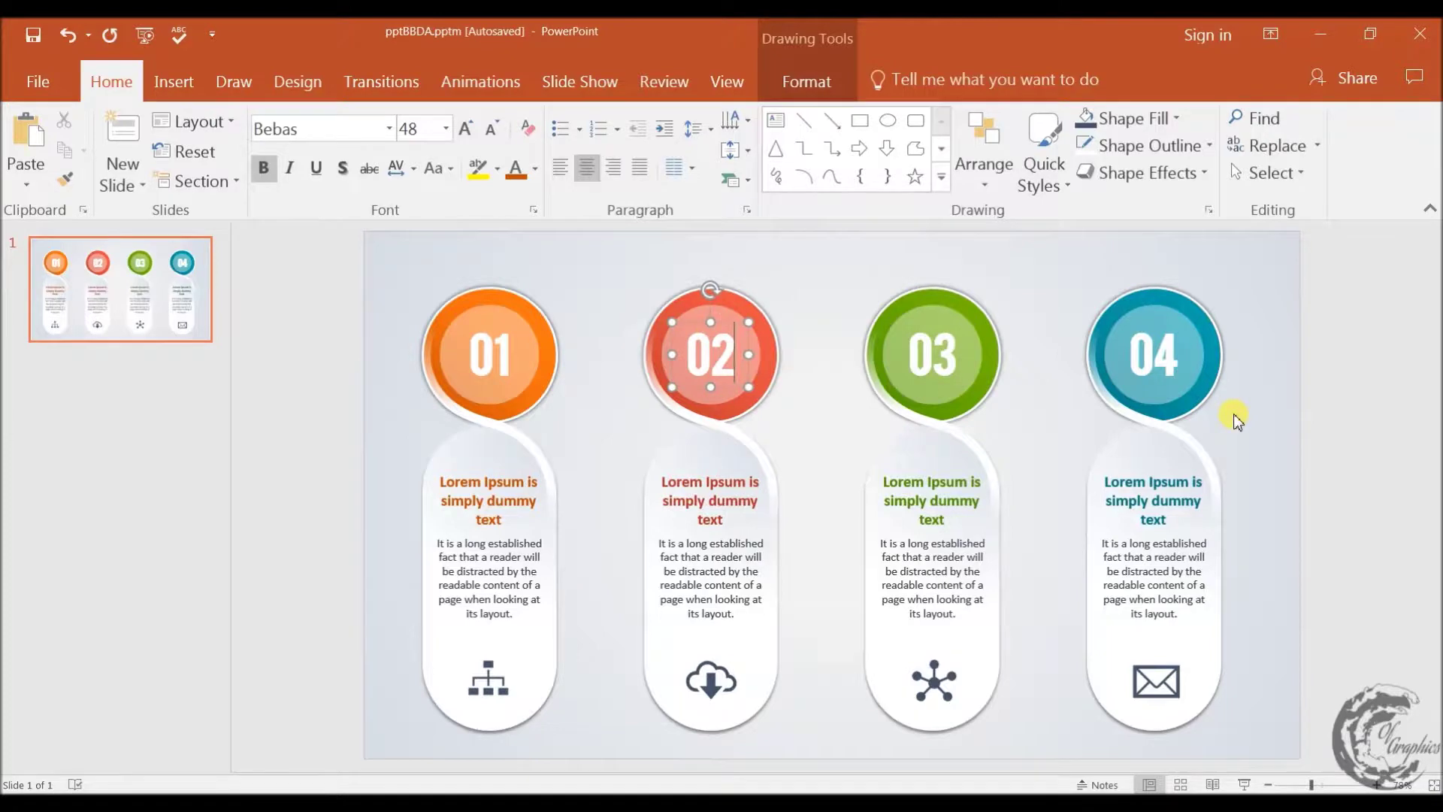
{"action": "left_click", "coordinate": [1269, 577]}
- Give all four cards, 01 to 04, a 2¼ pt outline weight
{"action": "left_click_drag", "start_coordinate": [224, 430], "coordinate": [180, 436]}
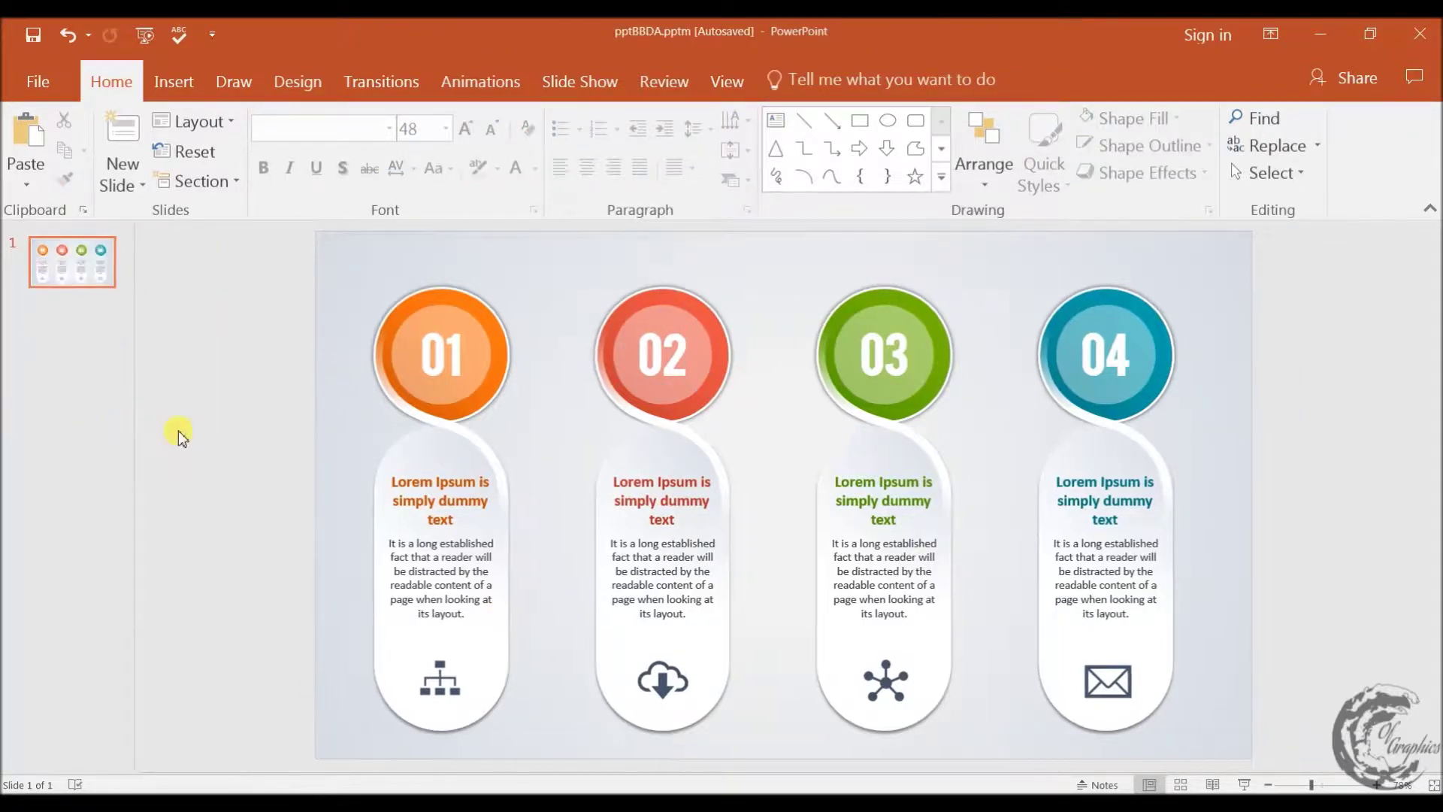
{"action": "left_click", "coordinate": [474, 675]}
{"action": "left_click", "coordinate": [695, 680], "text": "shift"}
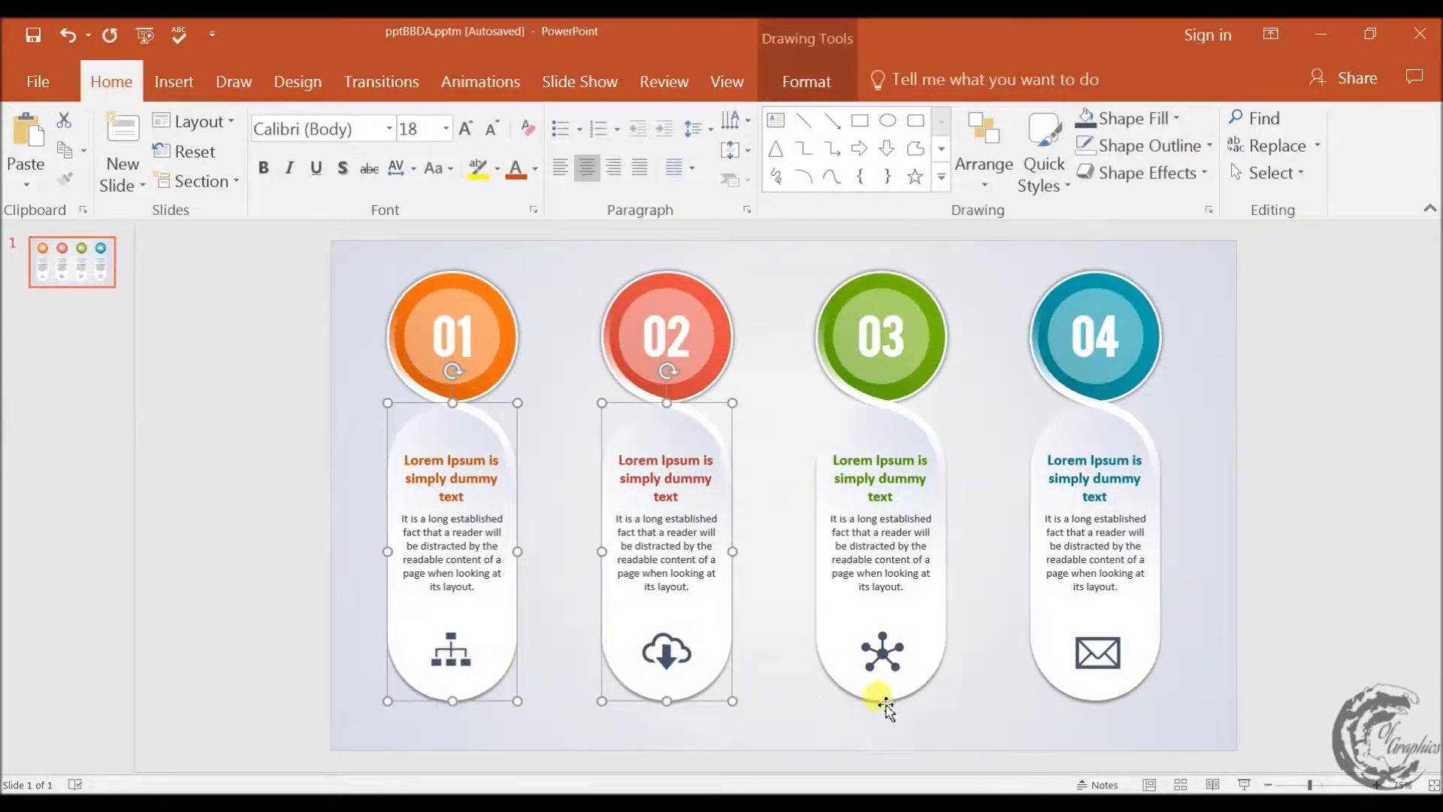
{"action": "left_click", "coordinate": [888, 690], "text": "shift"}
{"action": "left_click", "coordinate": [1083, 693], "text": "shift"}
{"action": "left_click", "coordinate": [807, 81]}
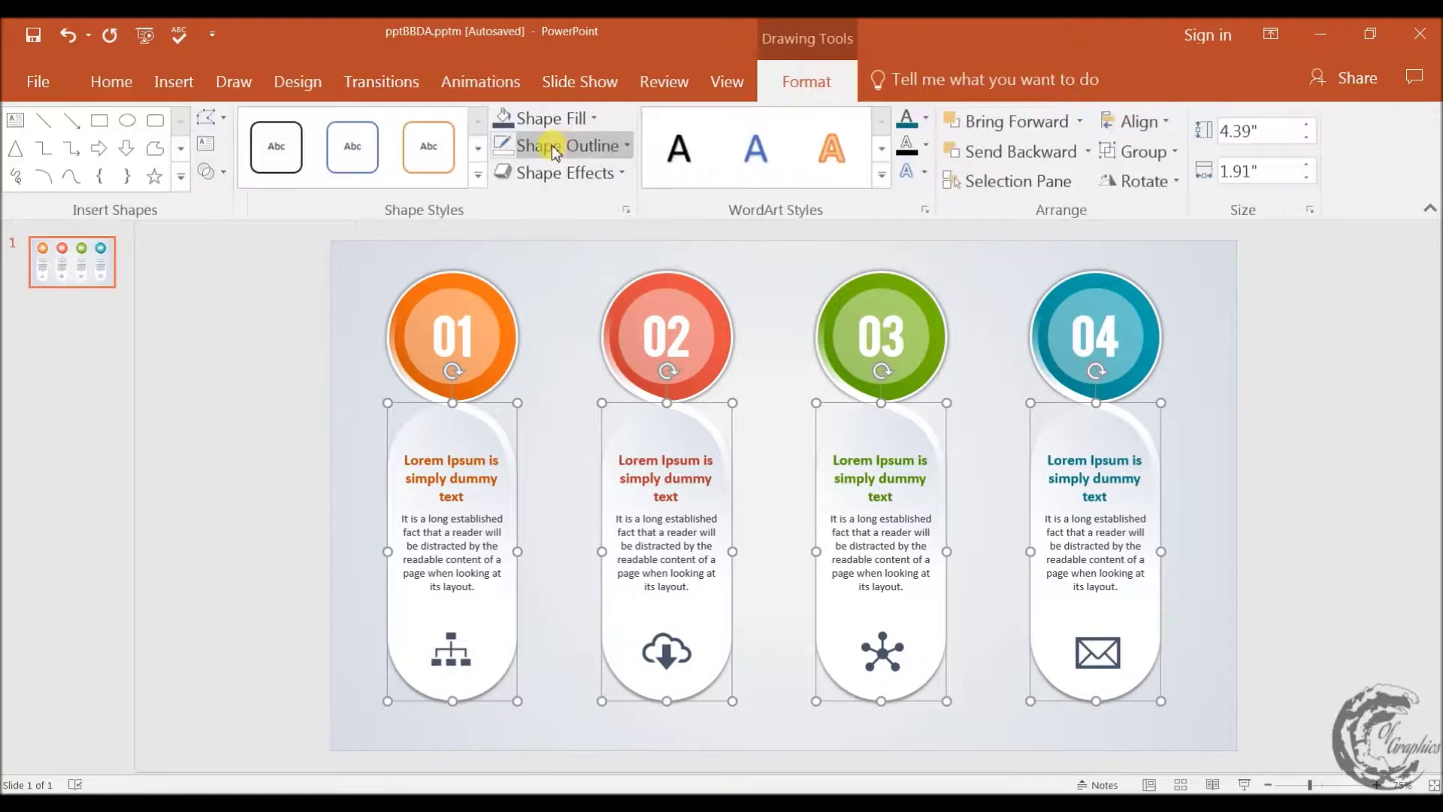
{"action": "left_click", "coordinate": [567, 146]}
{"action": "left_click", "coordinate": [548, 380]}
{"action": "left_click", "coordinate": [564, 146]}
{"action": "mouse_move", "coordinate": [586, 487]}
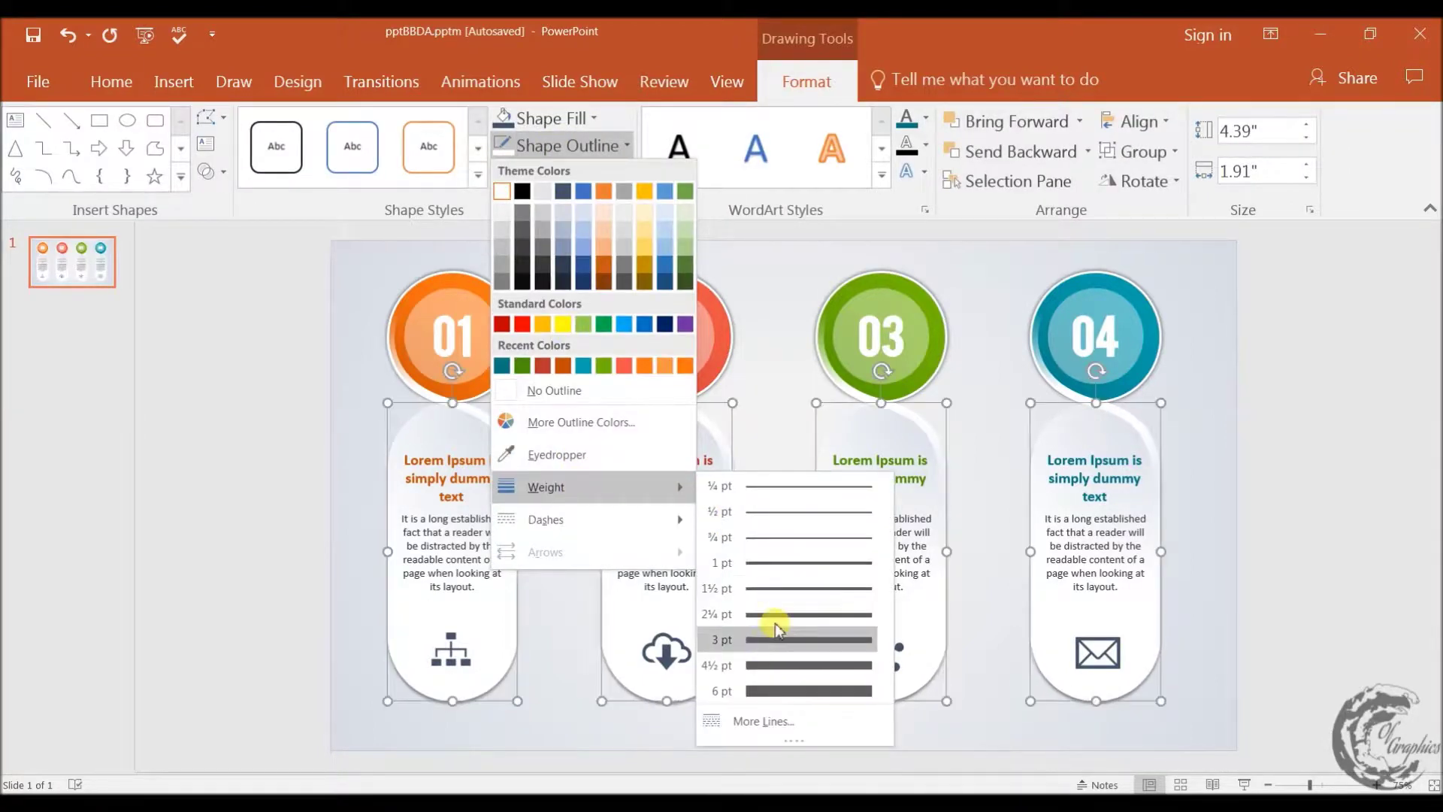
{"action": "left_click", "coordinate": [782, 627]}
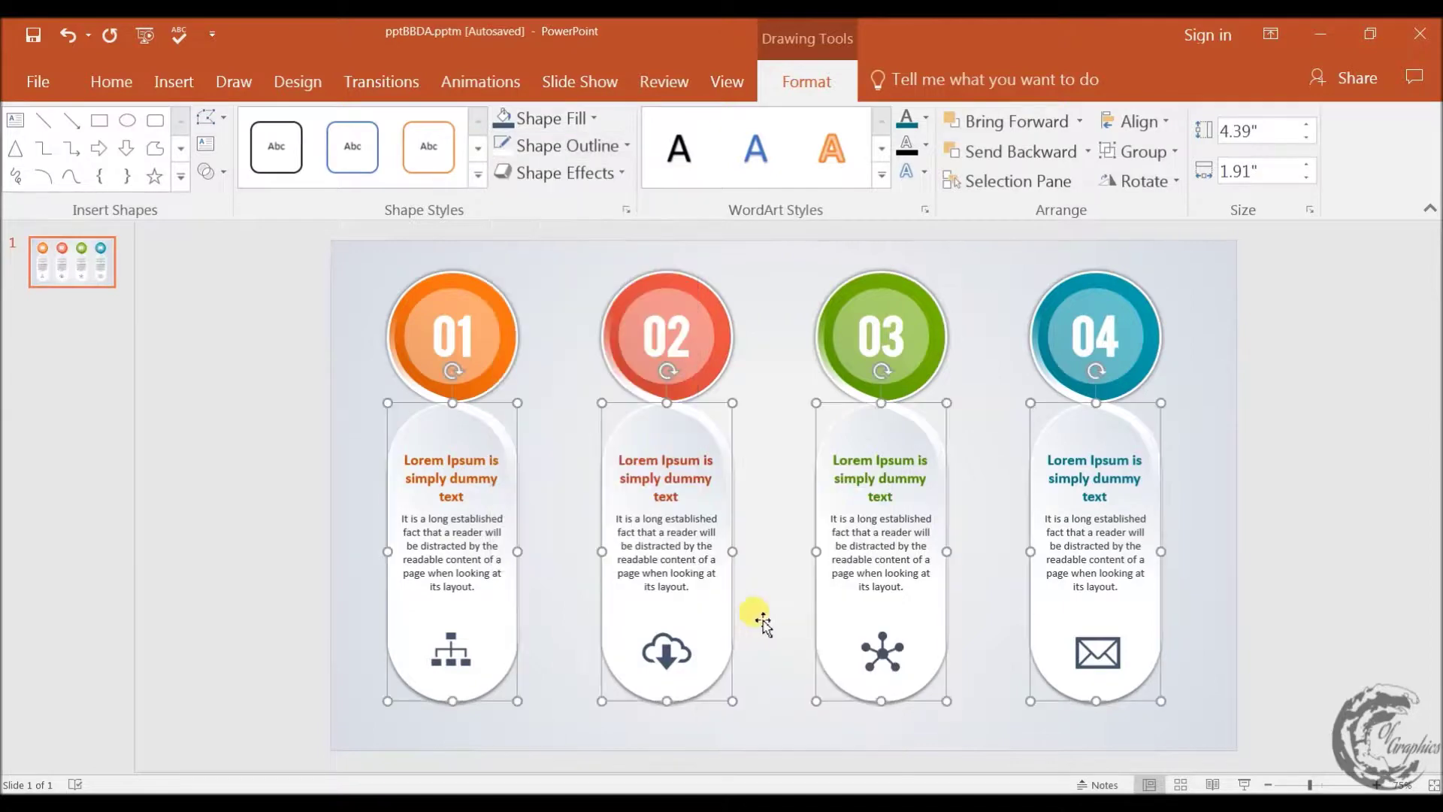
{"action": "left_click", "coordinate": [1275, 464]}
{"action": "left_click", "coordinate": [926, 426]}
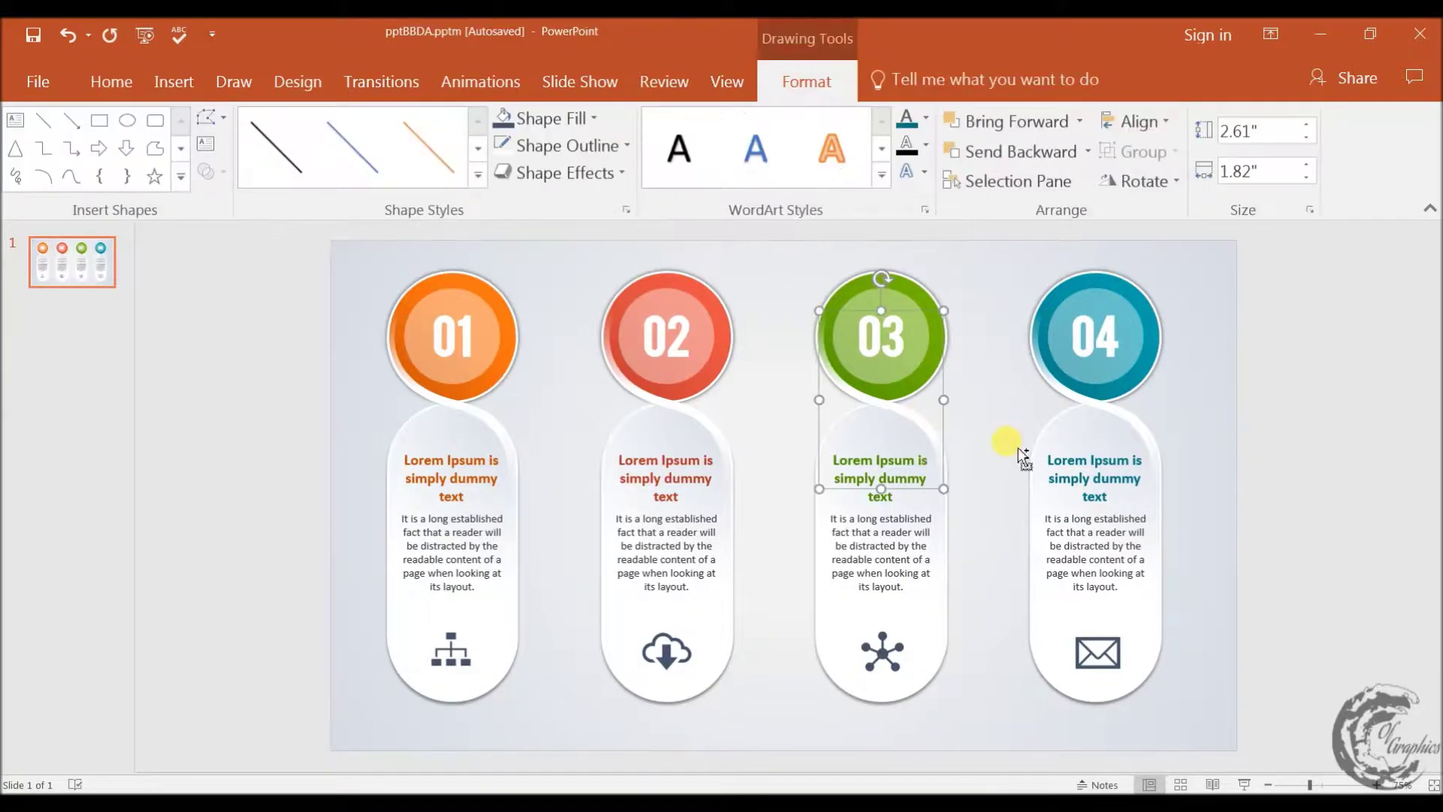
{"action": "left_click", "coordinate": [1288, 502]}
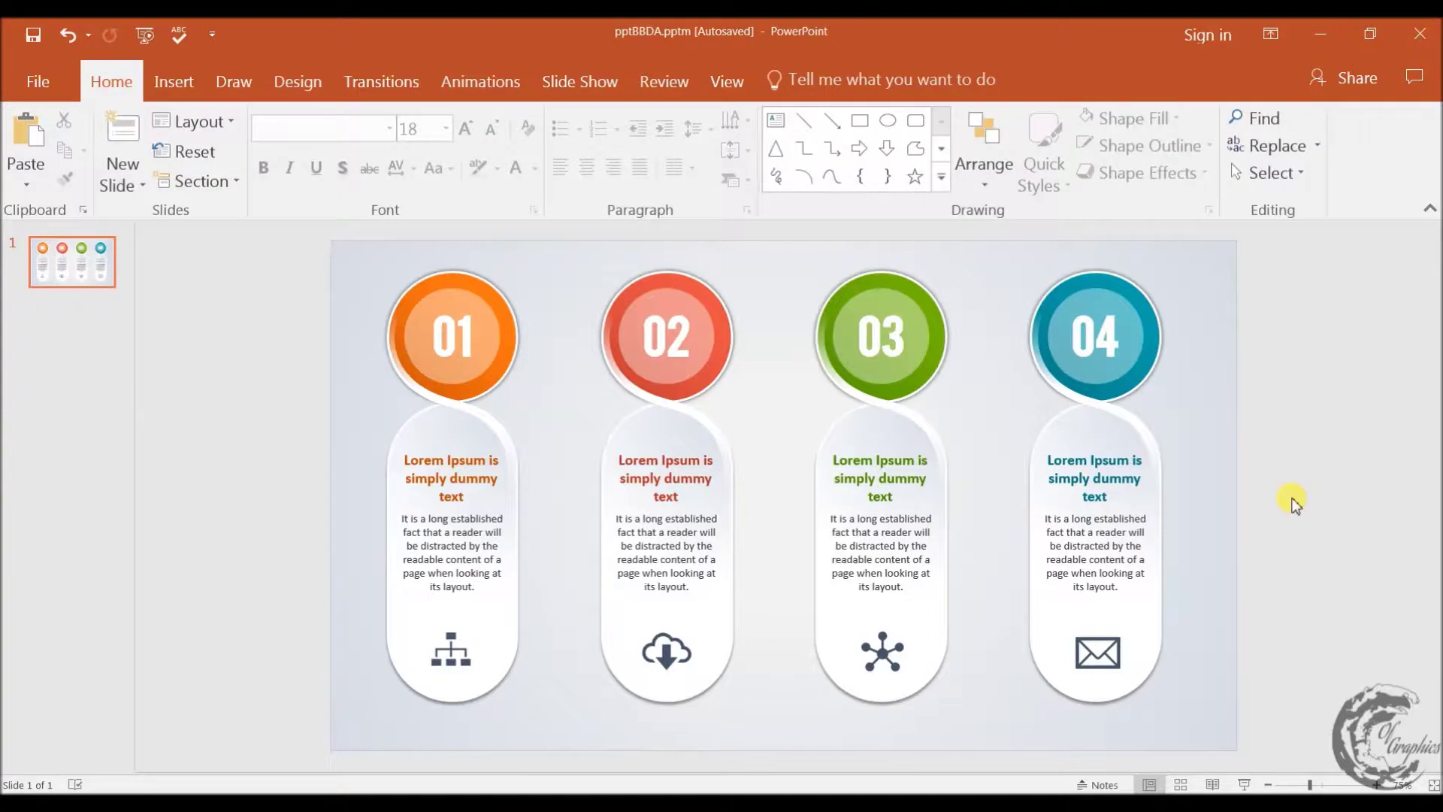
- Draw a straight horizontal line beneath card one's body text
{"action": "left_click", "coordinate": [174, 81]}
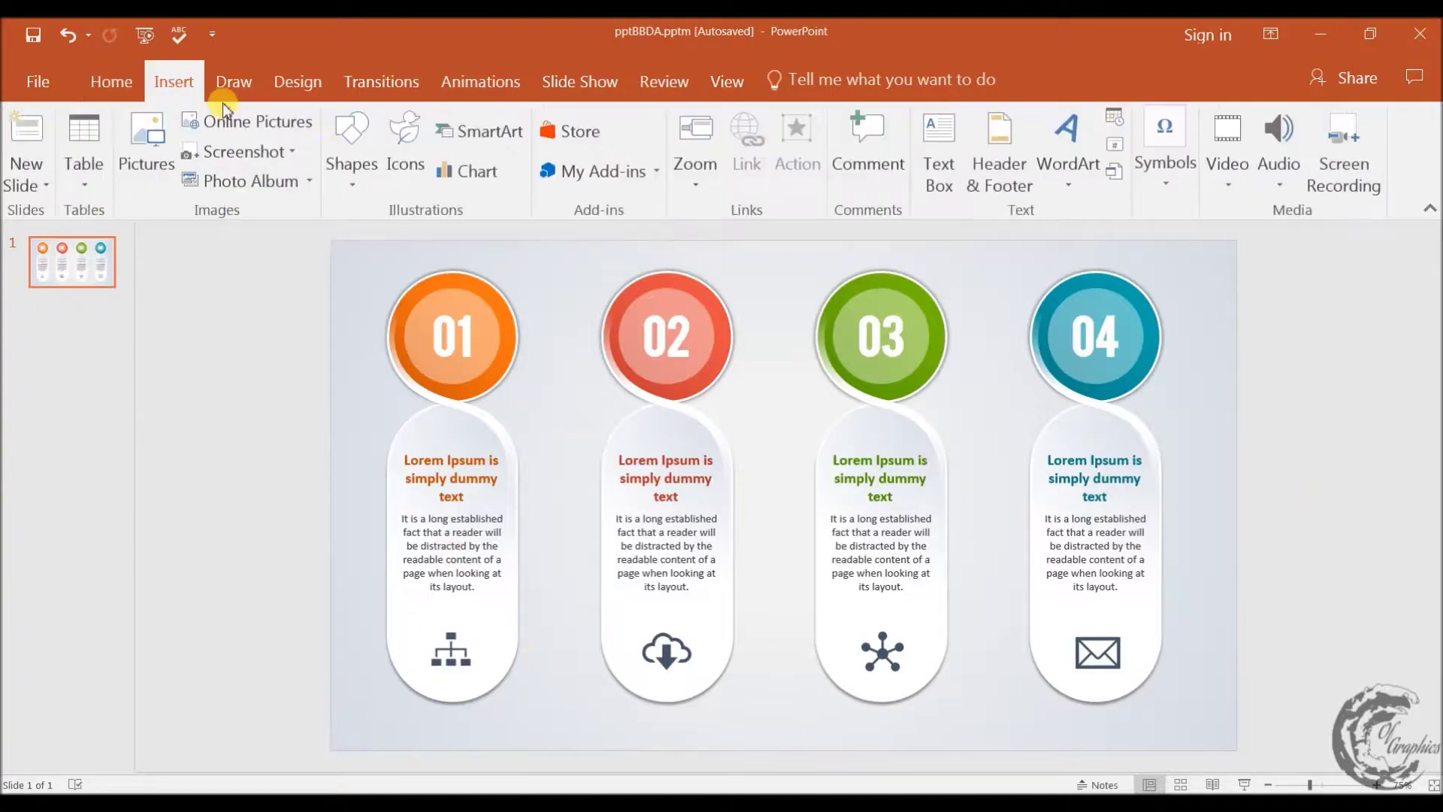
{"action": "left_click", "coordinate": [351, 150]}
{"action": "left_click", "coordinate": [373, 237]}
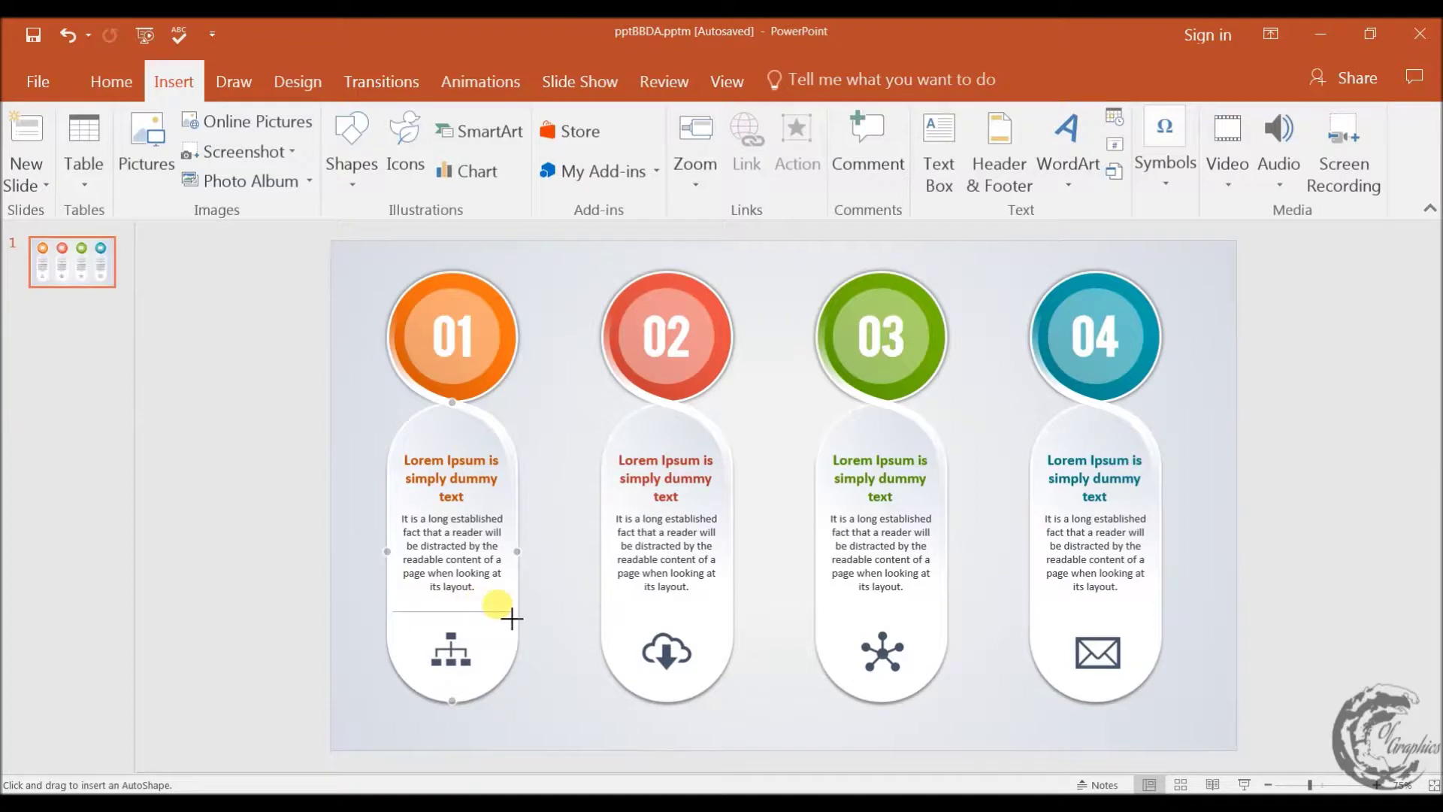
{"action": "left_click_drag", "start_coordinate": [512, 618], "coordinate": [512, 611]}
- Style the line as a dashed divider with its outline colour and arrow style set
{"action": "left_click", "coordinate": [524, 149]}
{"action": "mouse_move", "coordinate": [545, 485]}
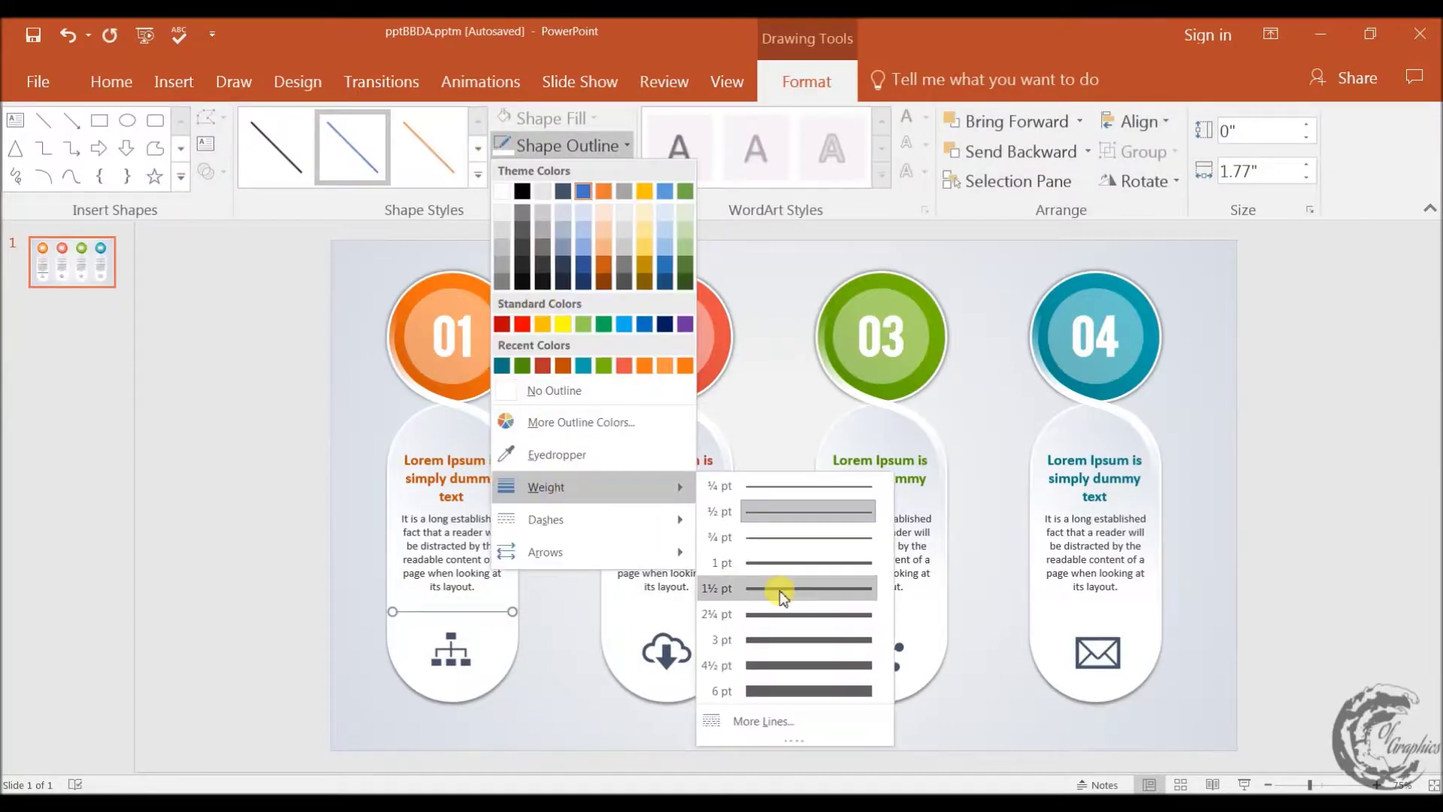
{"action": "left_click", "coordinate": [548, 145]}
{"action": "left_click", "coordinate": [547, 145]}
{"action": "left_click", "coordinate": [781, 583]}
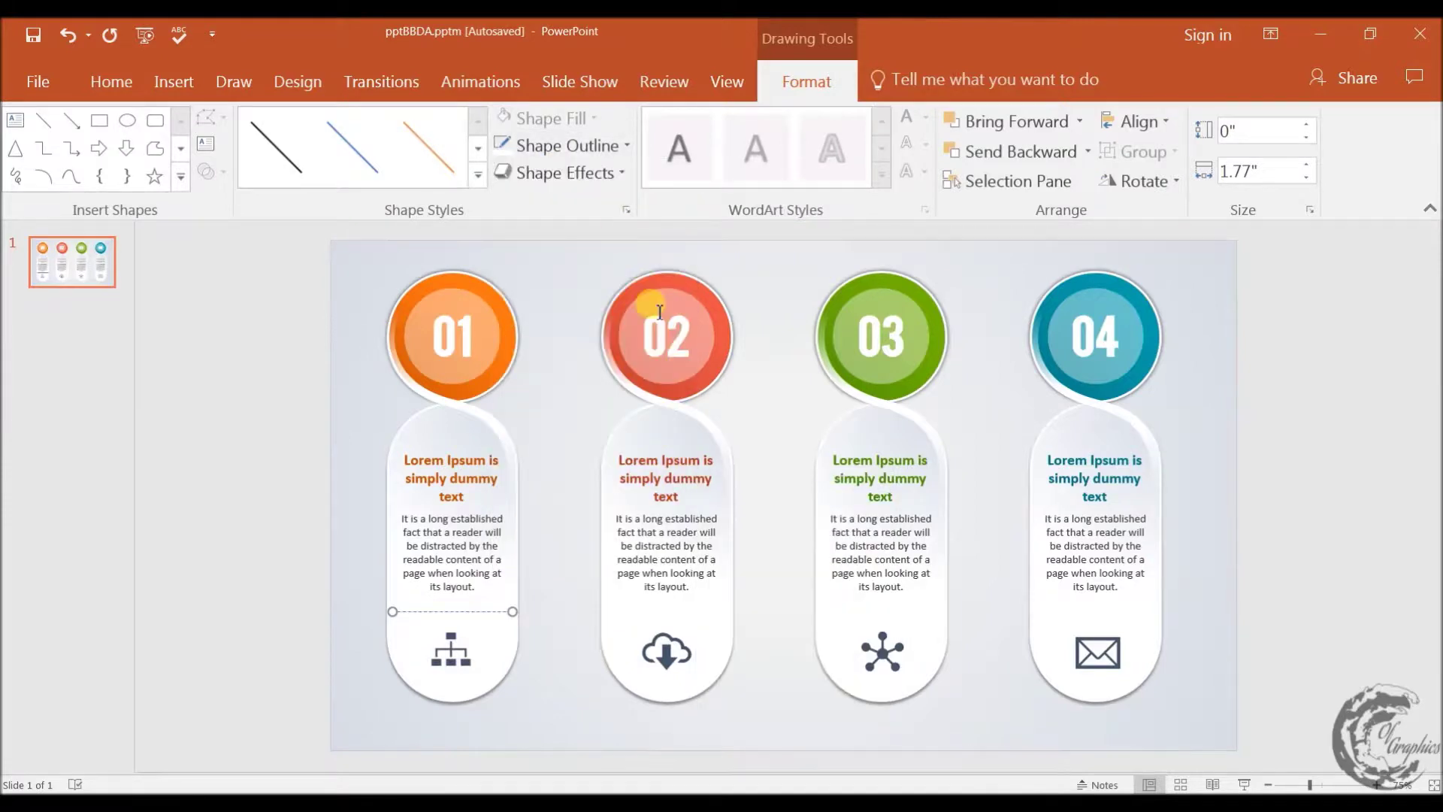
{"action": "left_click", "coordinate": [560, 145]}
{"action": "left_click", "coordinate": [565, 235]}
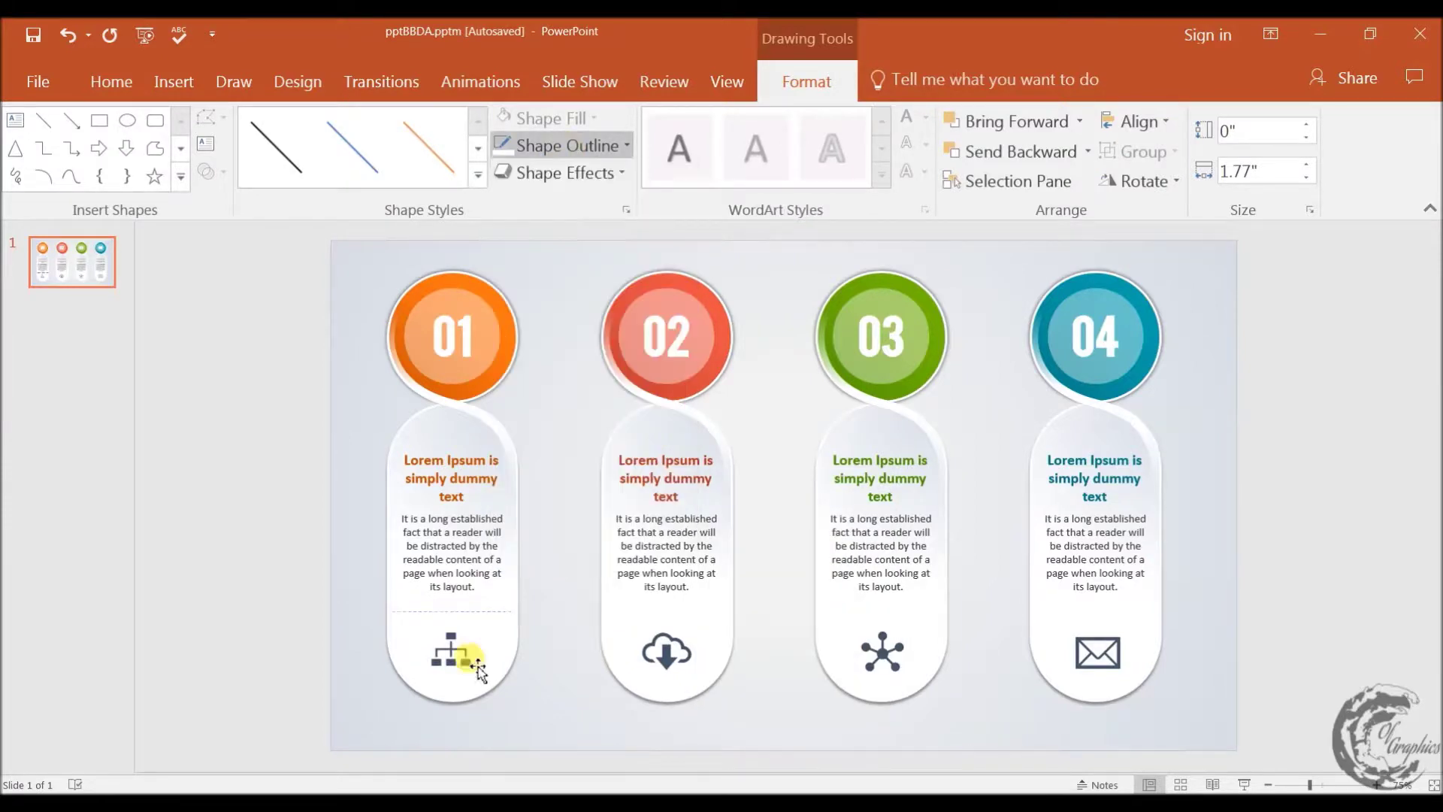
{"action": "left_click", "coordinate": [560, 145]}
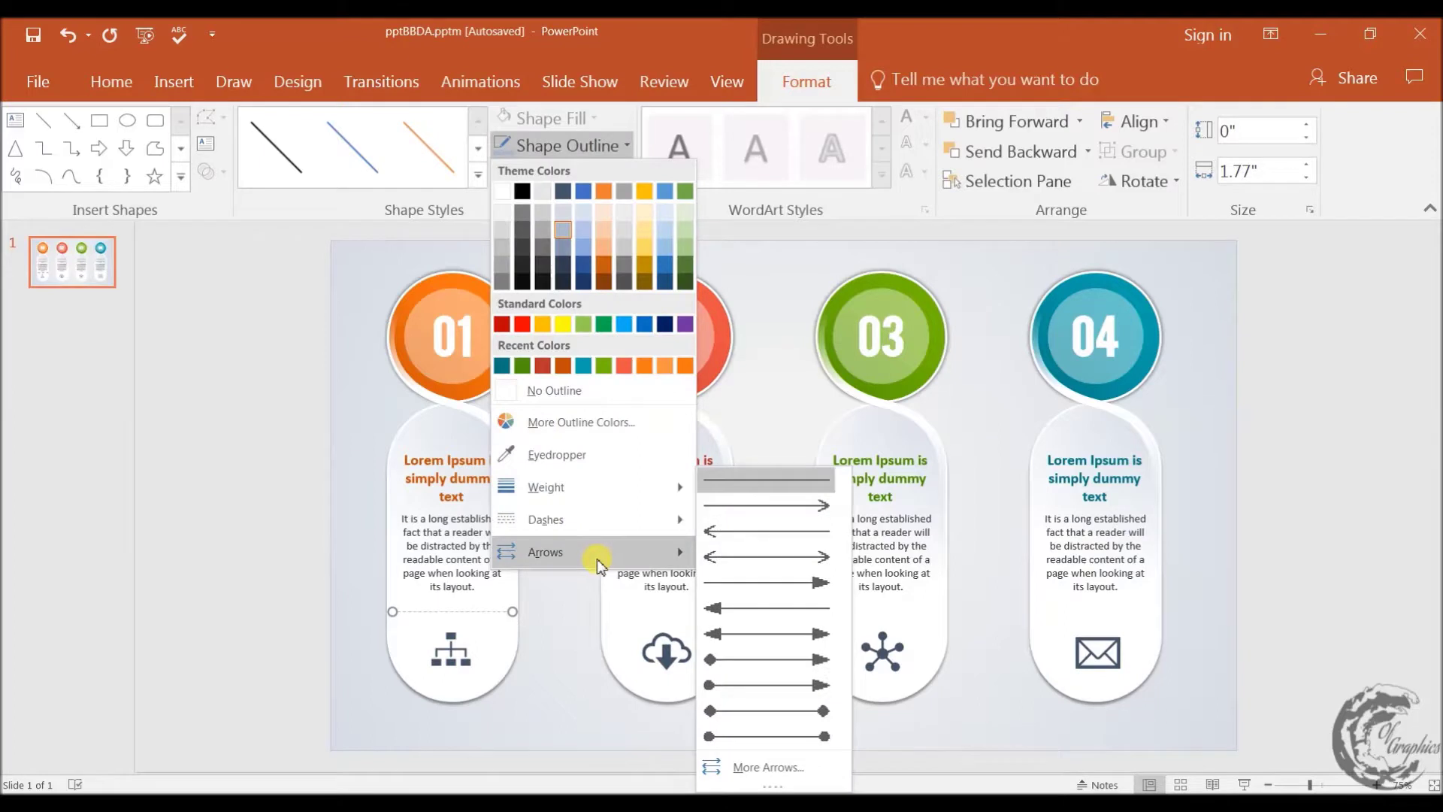
{"action": "left_click", "coordinate": [767, 709]}
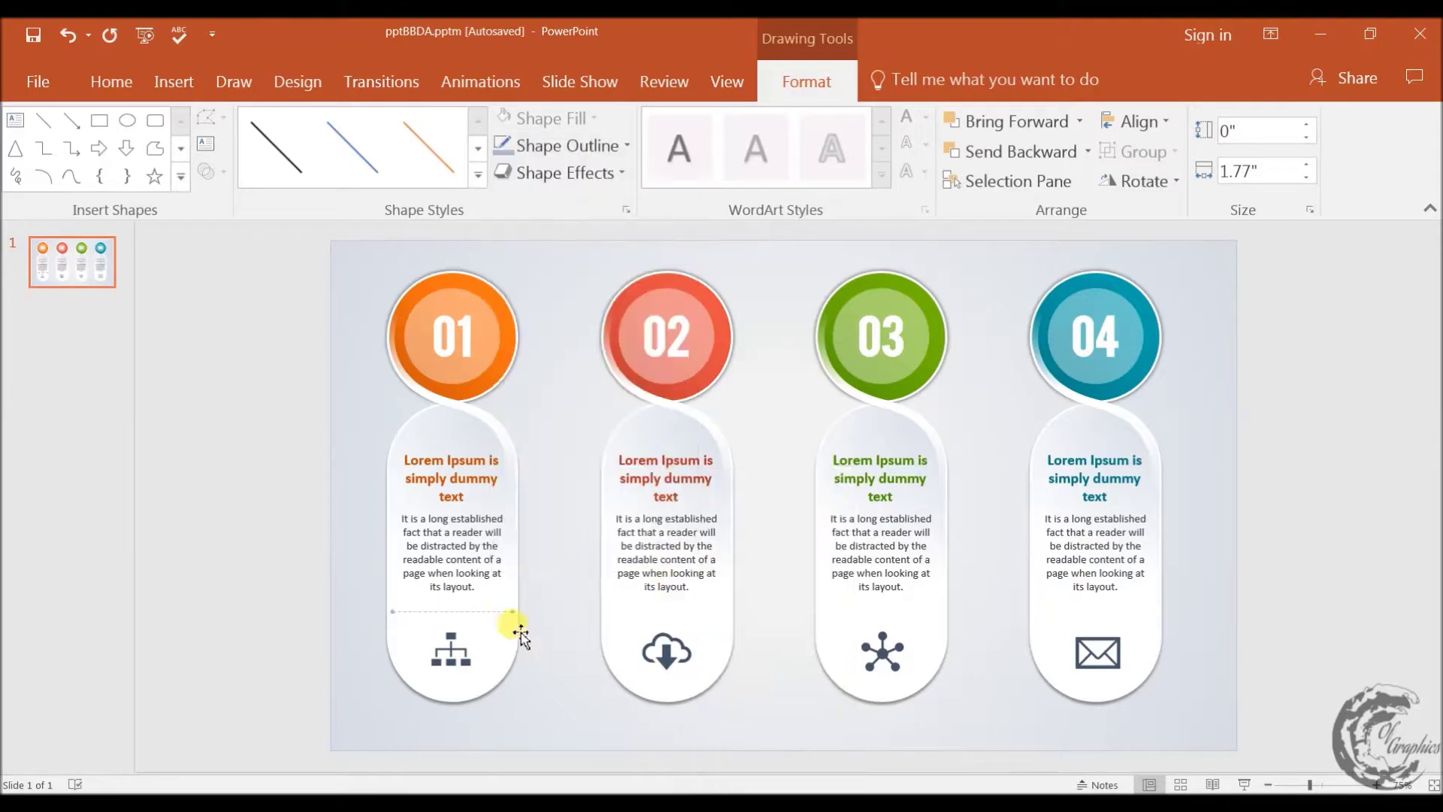
- Check the dashed divider under the second card
{"action": "left_click", "coordinate": [687, 614]}
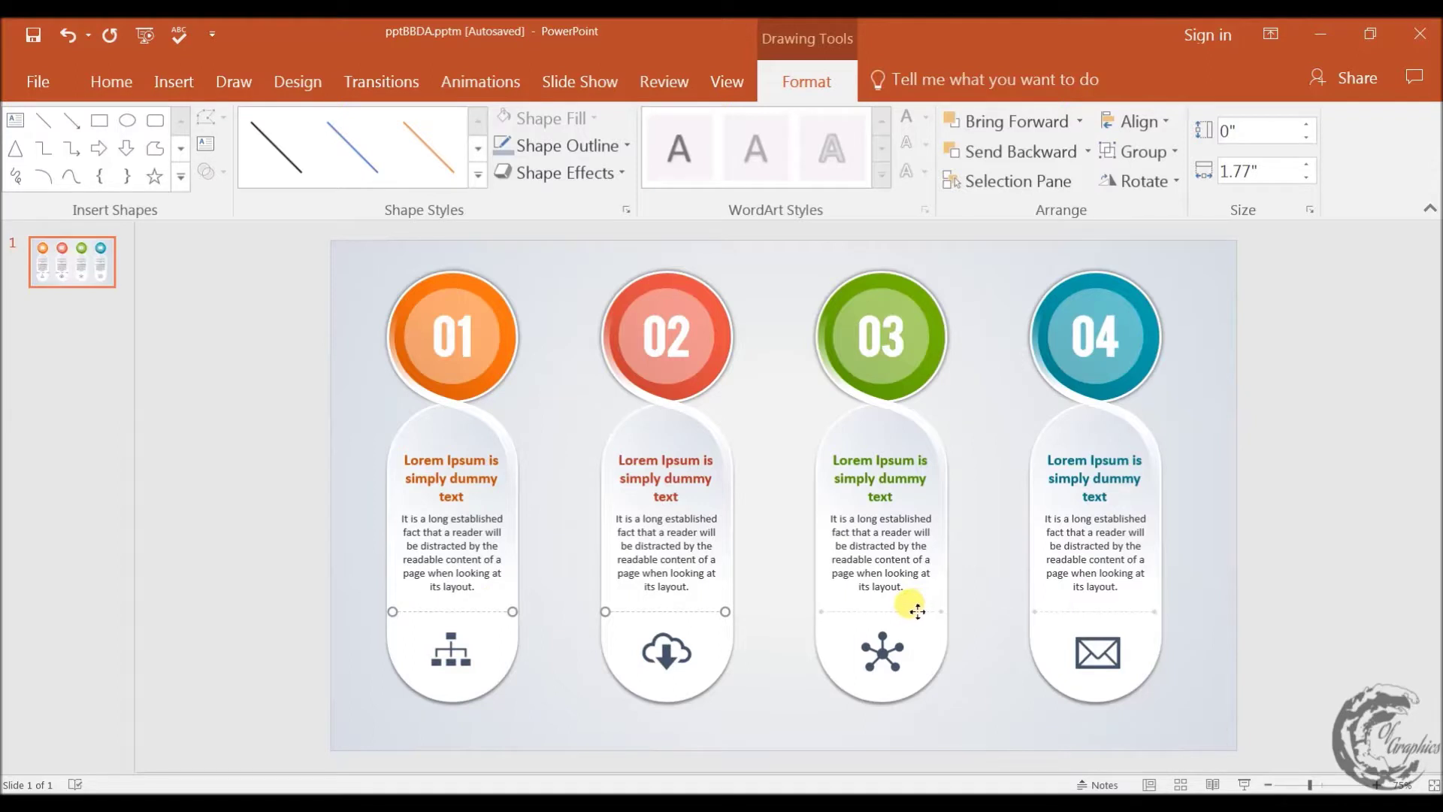
{"action": "left_click", "coordinate": [1278, 673]}
{"action": "scroll", "coordinate": [1276, 516], "scroll_direction": "down", "scroll_amount": 1}
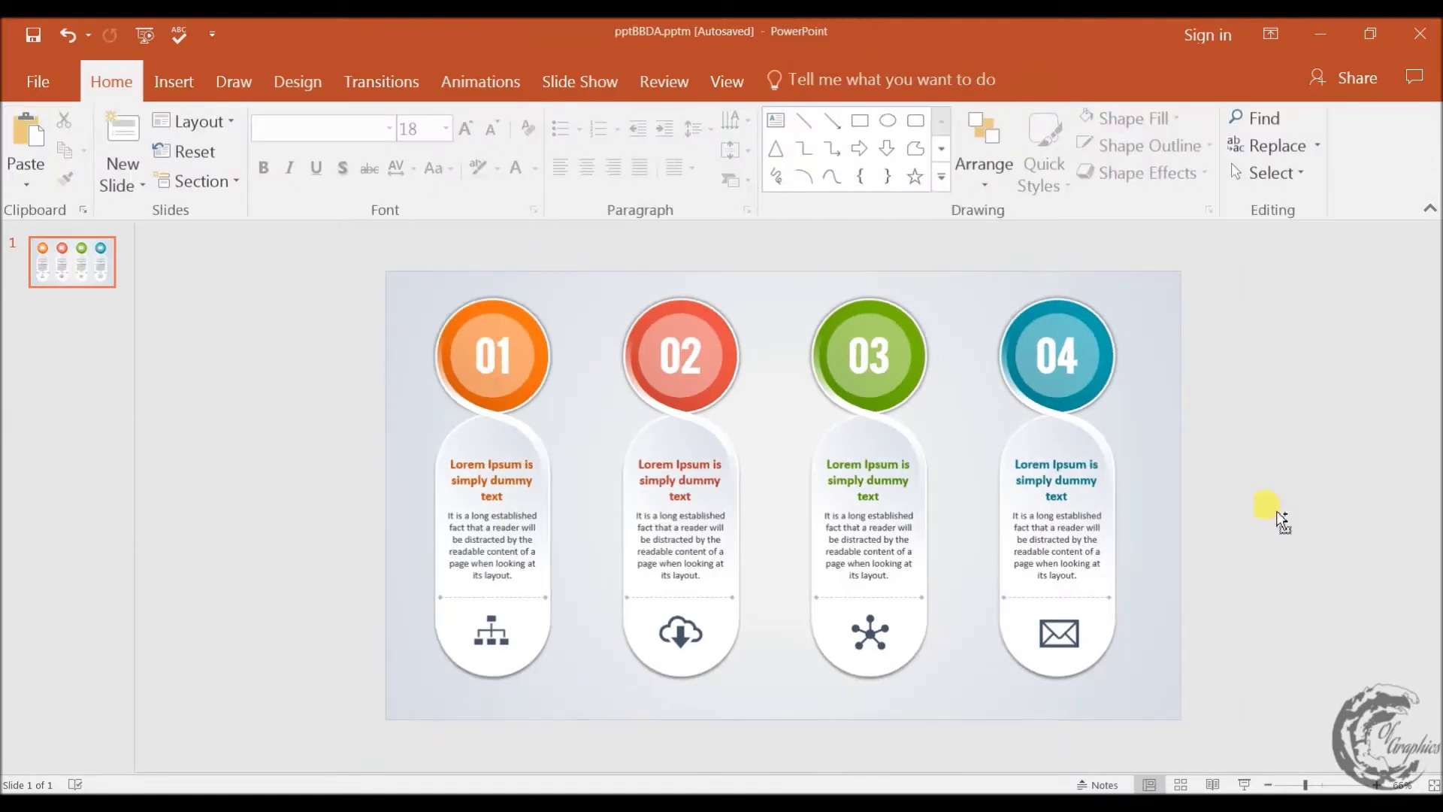